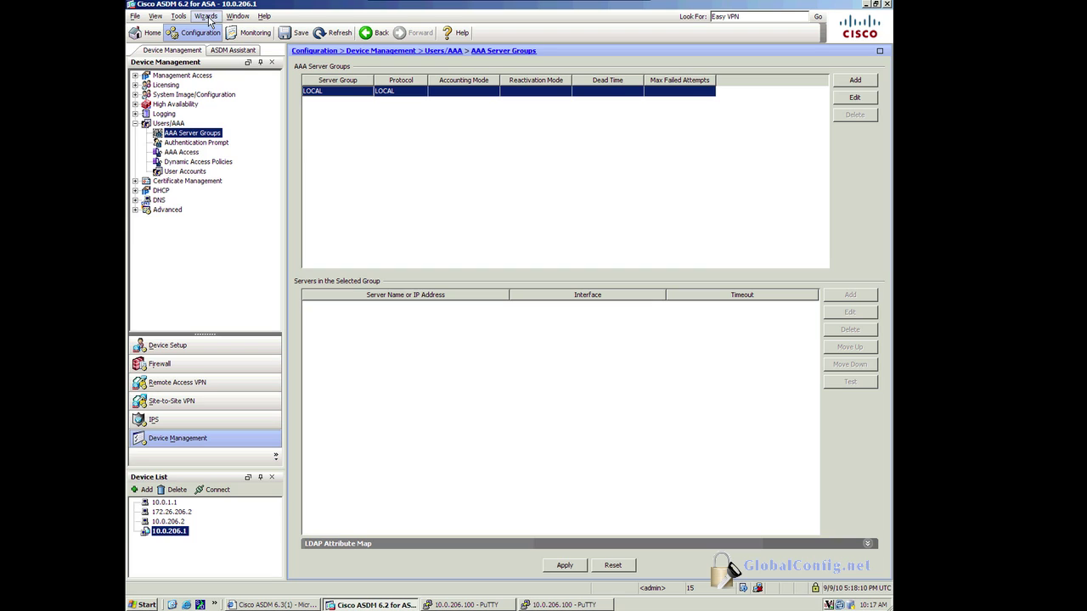
Step: Launch the SSL VPN Wizard with Clientless SSL VPN Access as the connection type
click(207, 16)
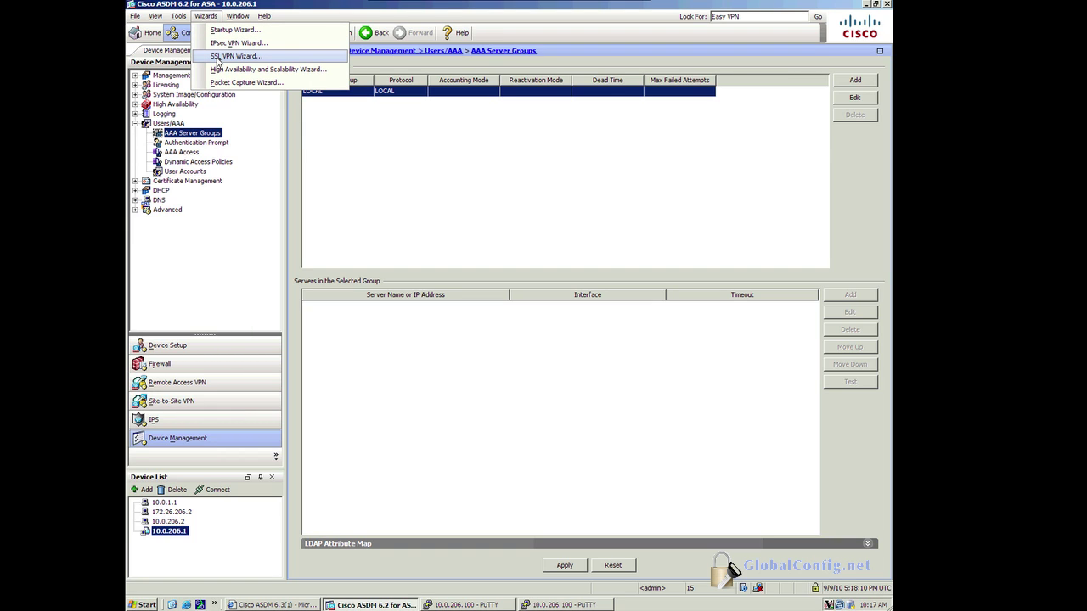
click(218, 58)
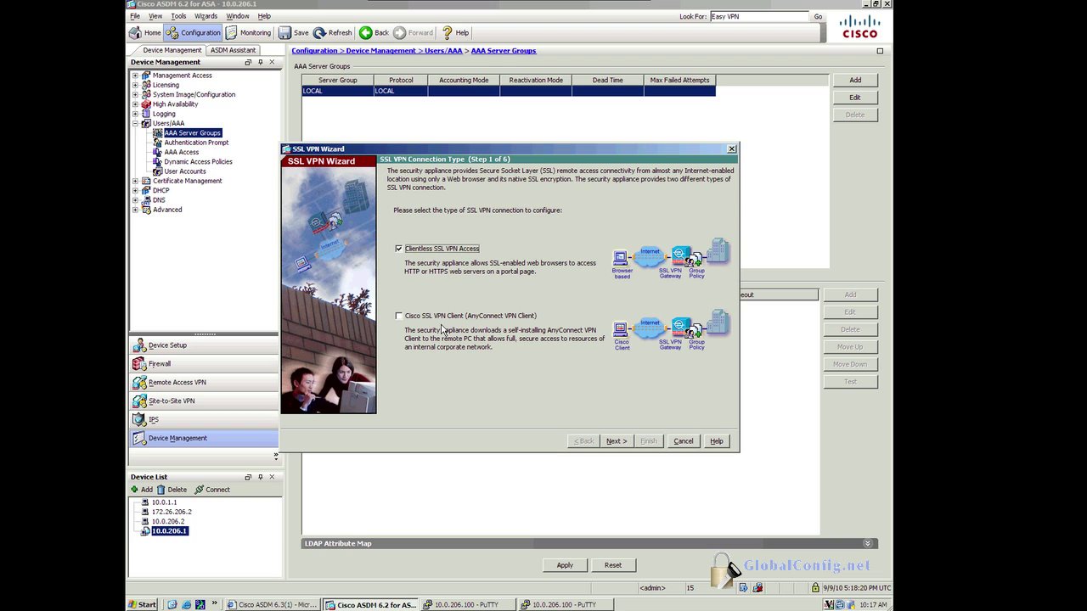
Step: Name the connection profile Engineering and assign the CA:hostname=cisco.com certificate
click(614, 443)
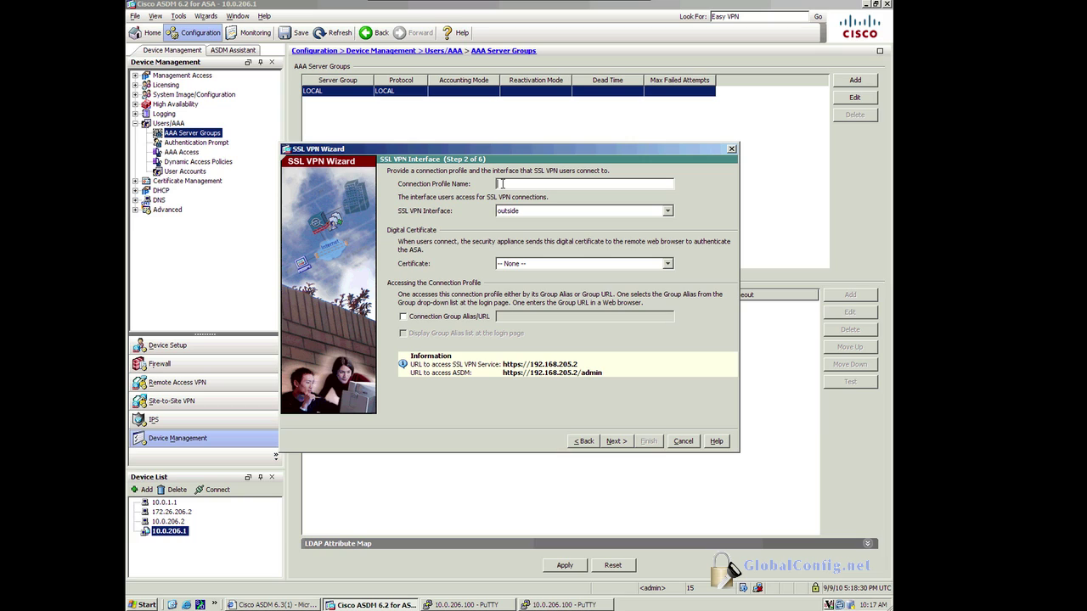
text(Ea)
text(gineering)
click(565, 266)
click(565, 265)
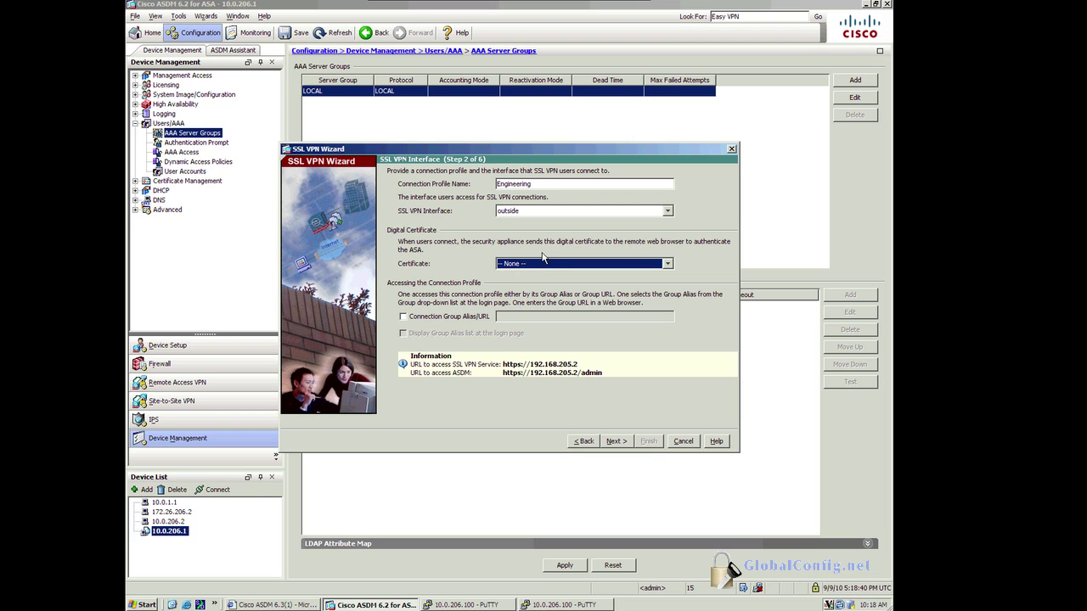
click(540, 264)
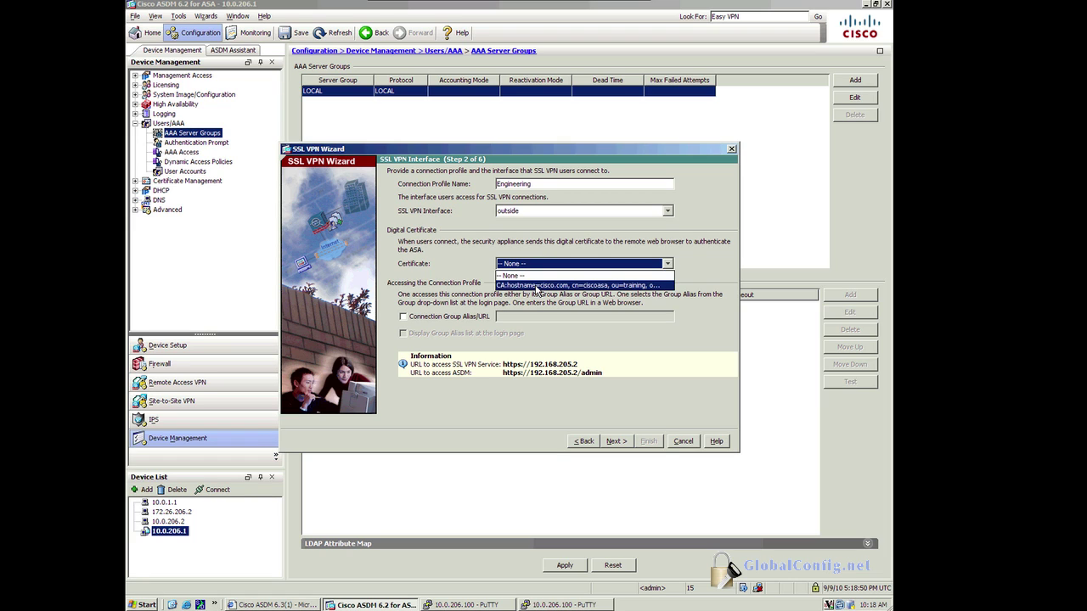
click(536, 285)
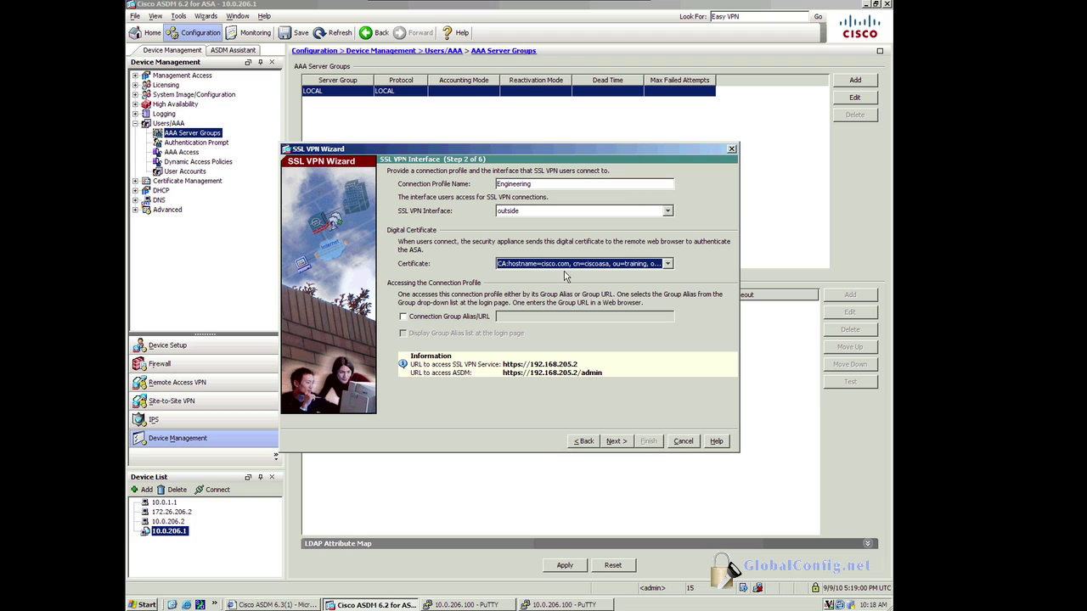
Step: Enable group alias 'engineering' and display the group alias list on the login page
click(585, 267)
click(584, 268)
click(404, 316)
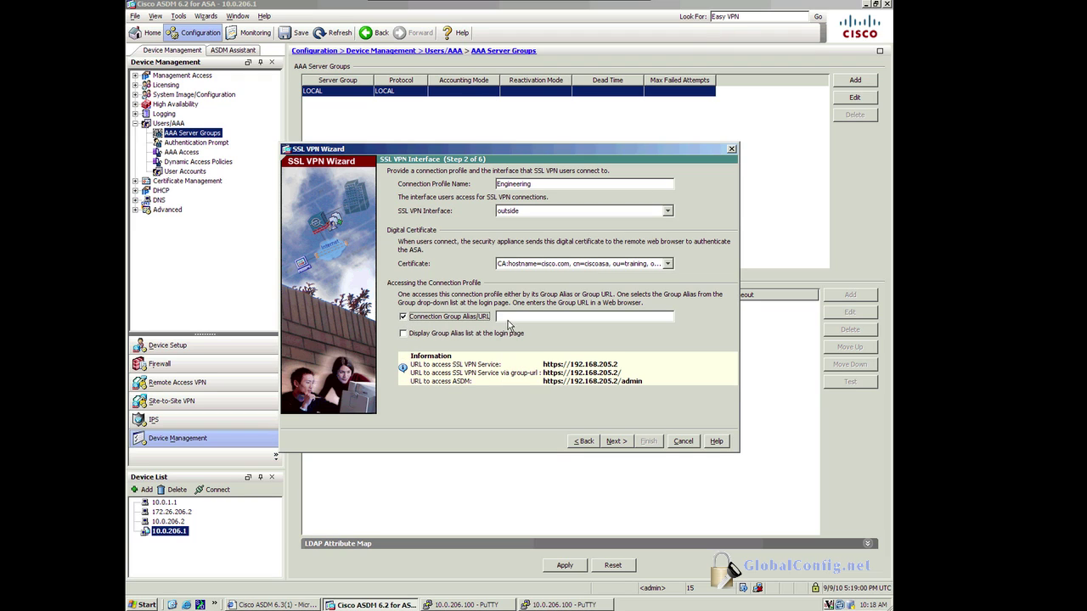
click(514, 318)
text(engine)
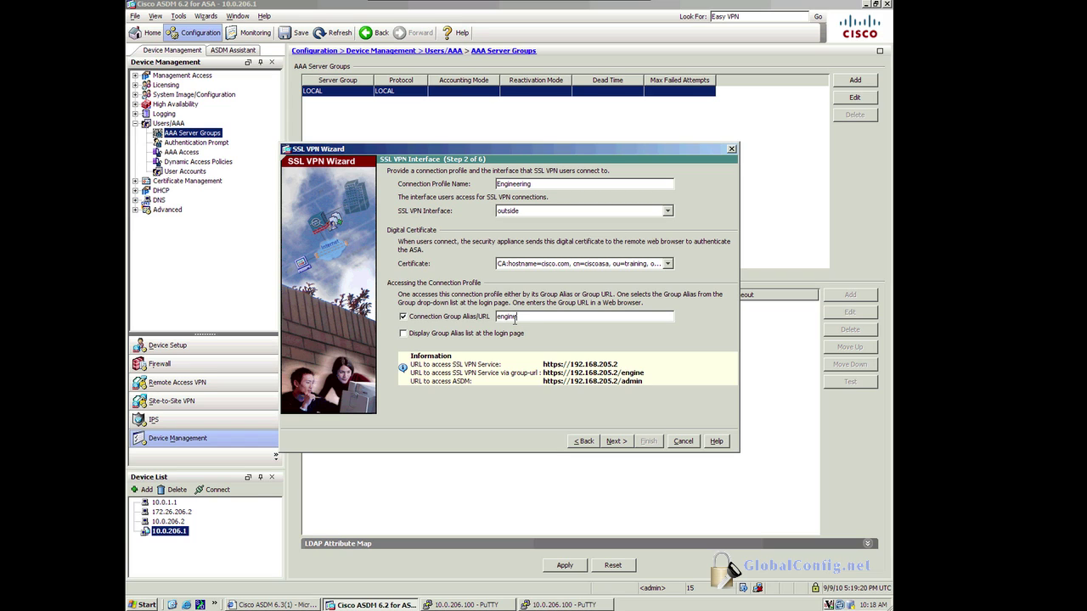
text(ering)
click(403, 335)
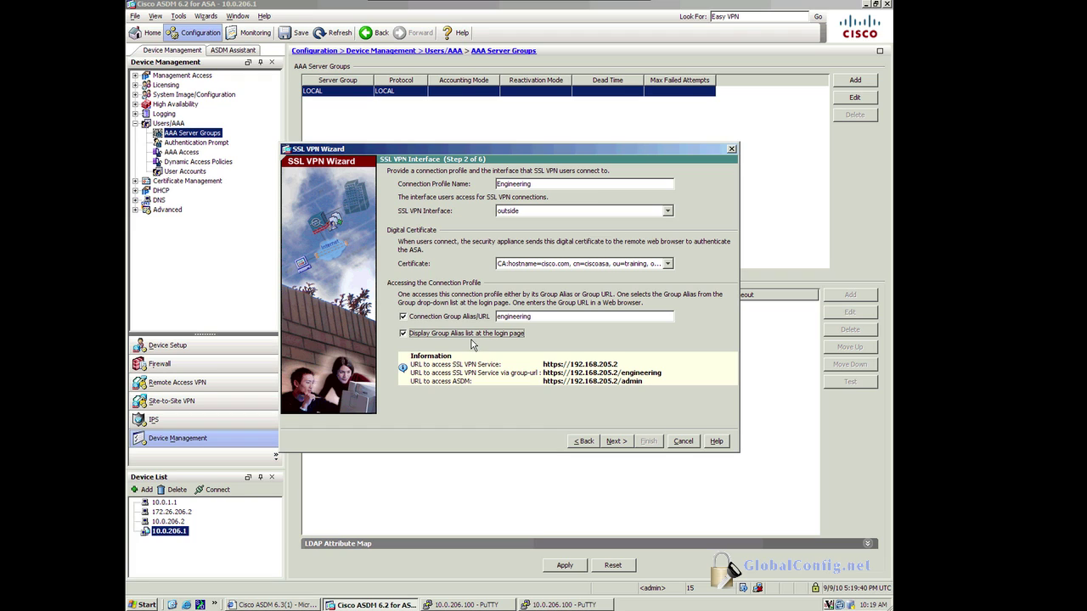
Step: Use local user database authentication and add a local user account with its confirmed password
click(616, 441)
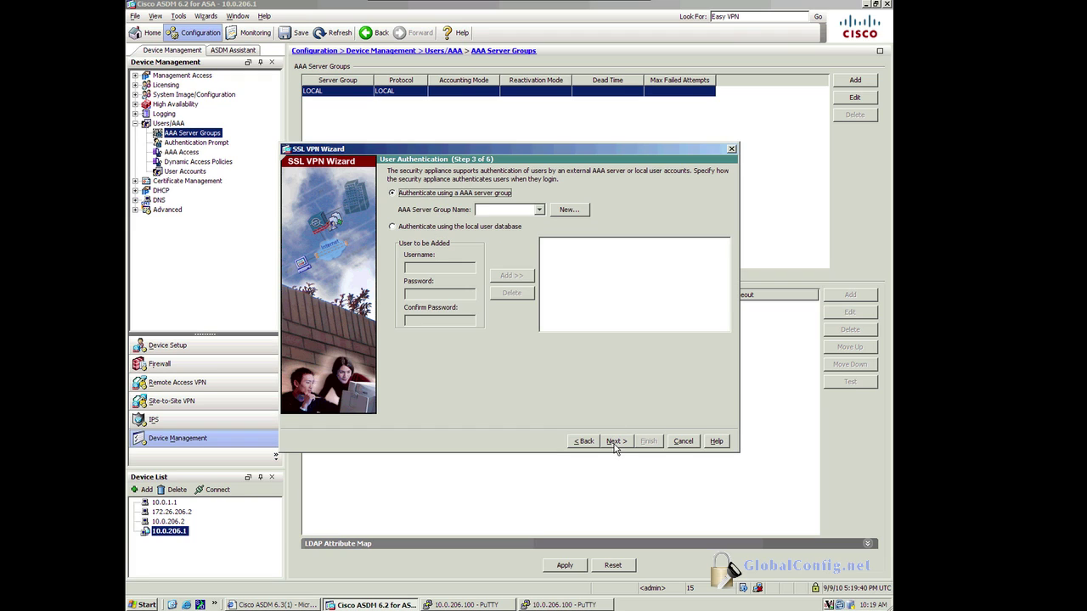
click(396, 227)
click(423, 269)
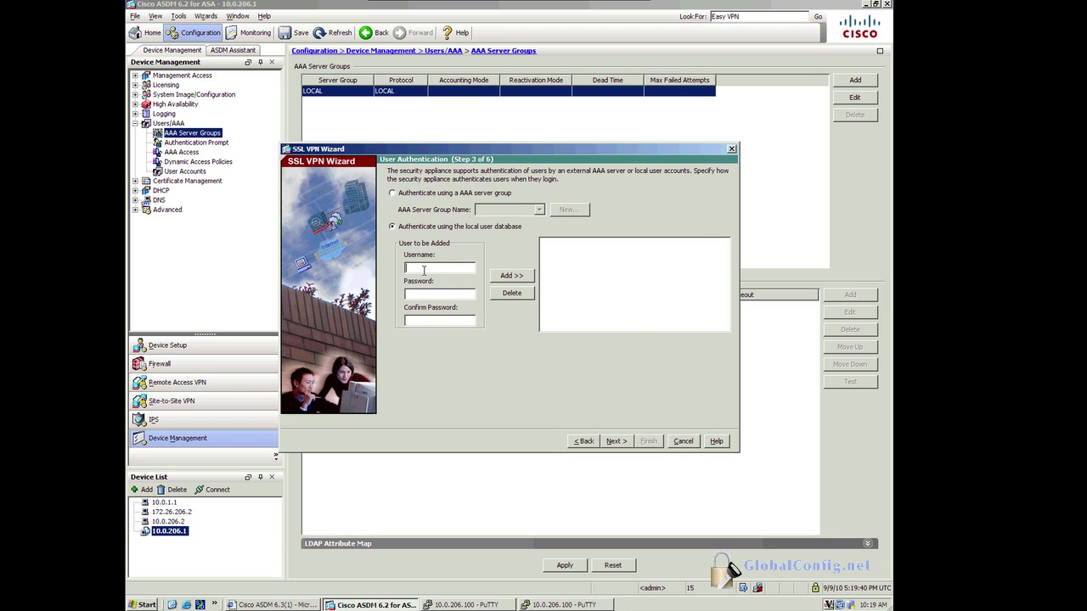
text(user1)
key(Tab)
text(cisco)
click(428, 320)
text(cisco)
click(513, 278)
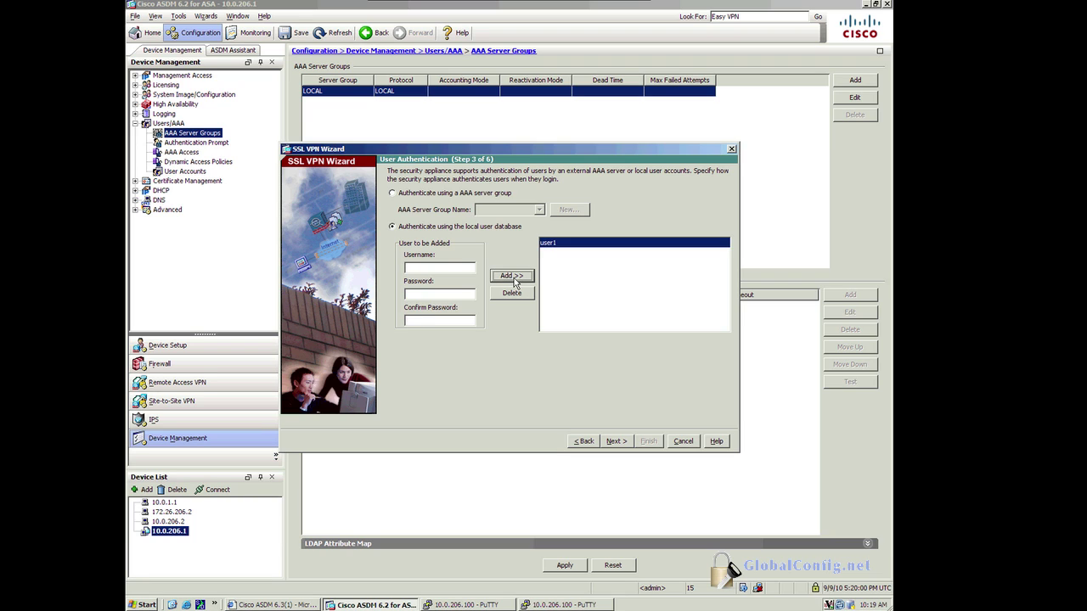
Step: Create a new group policy named Eng and continue to the bookmark list step
click(615, 444)
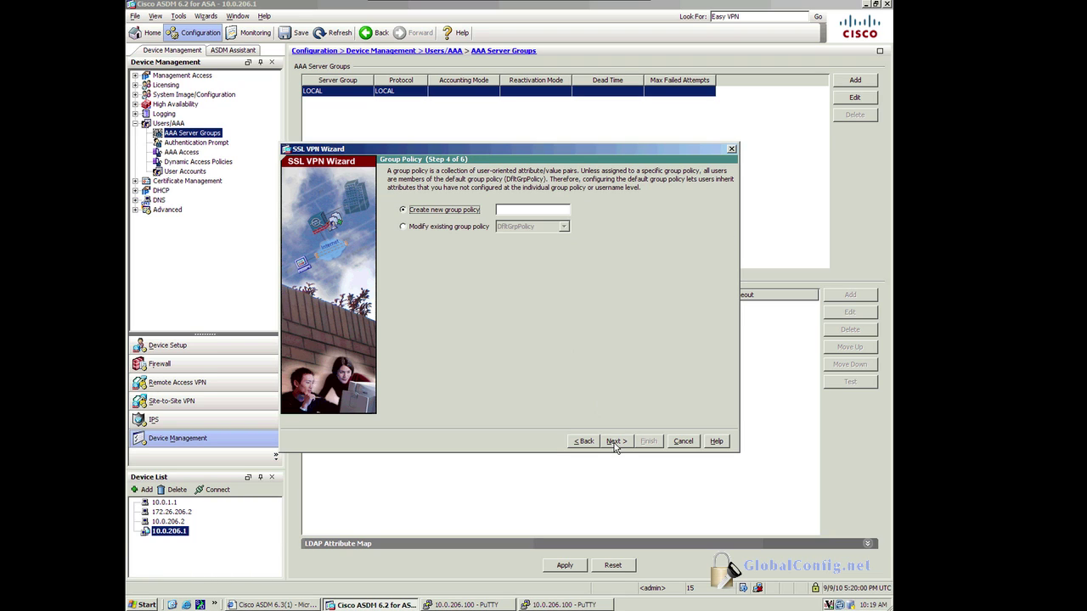
click(515, 209)
text(Engineer)
key(BackSpace)
key(BackSpace)
key(BackSpace)
key(BackSpace)
key(BackSpace)
key(BackSpace)
key(BackSpace)
text(ng)
click(618, 442)
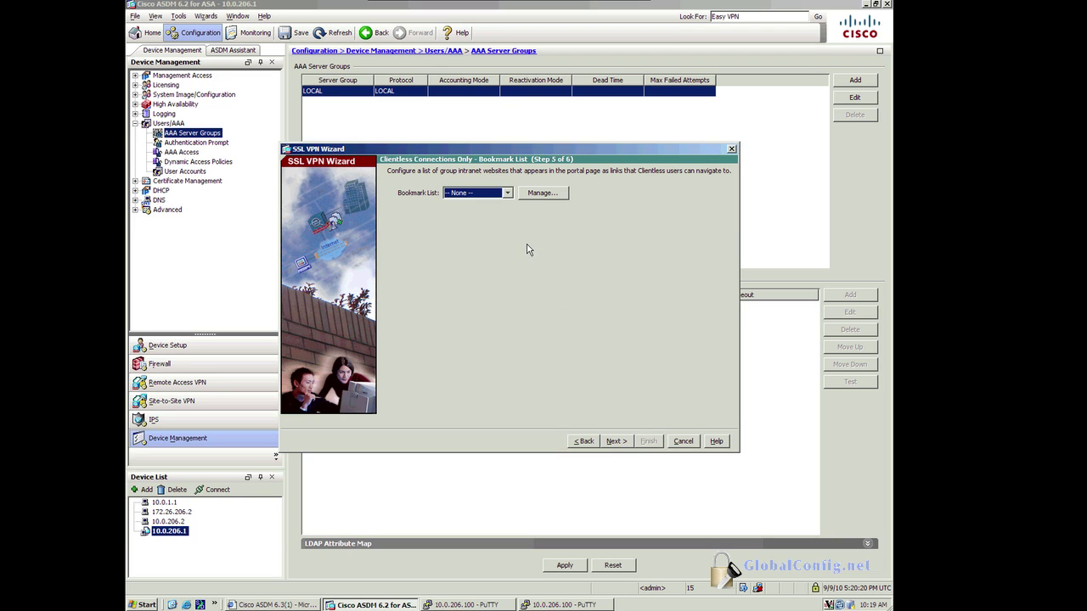
Step: Delete the URLs, sslbookmarks and SANDIEGO bookmark lists and start a new list named EngineerMarks
click(528, 196)
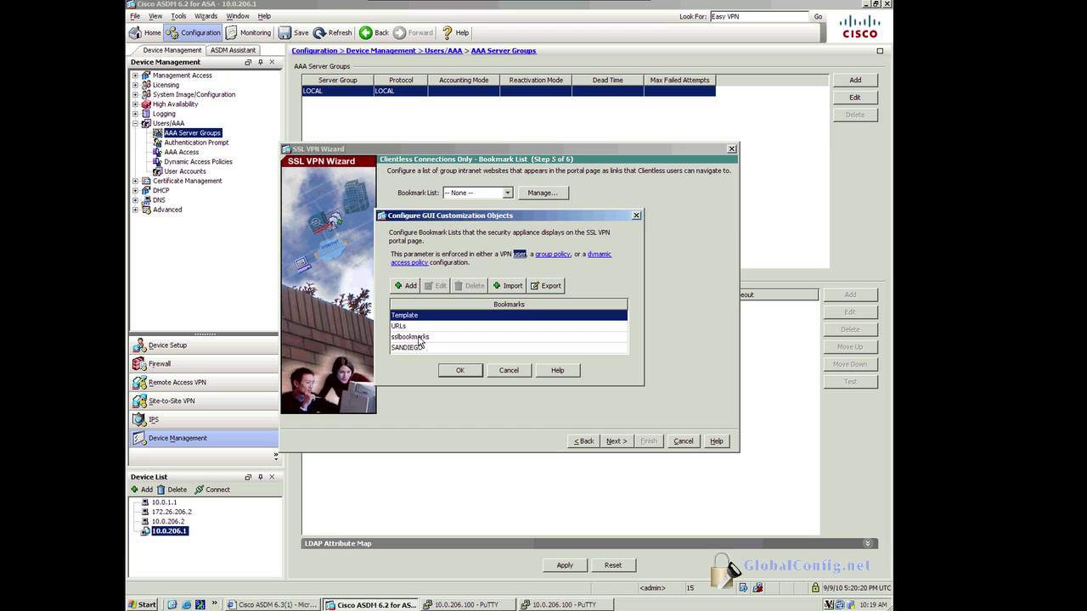
click(406, 328)
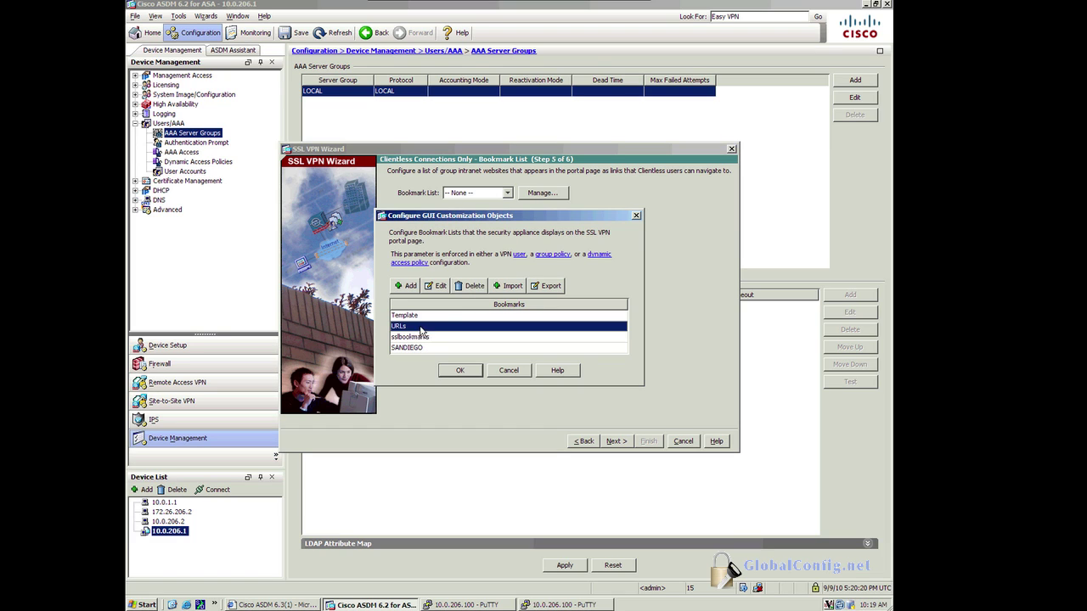
click(467, 287)
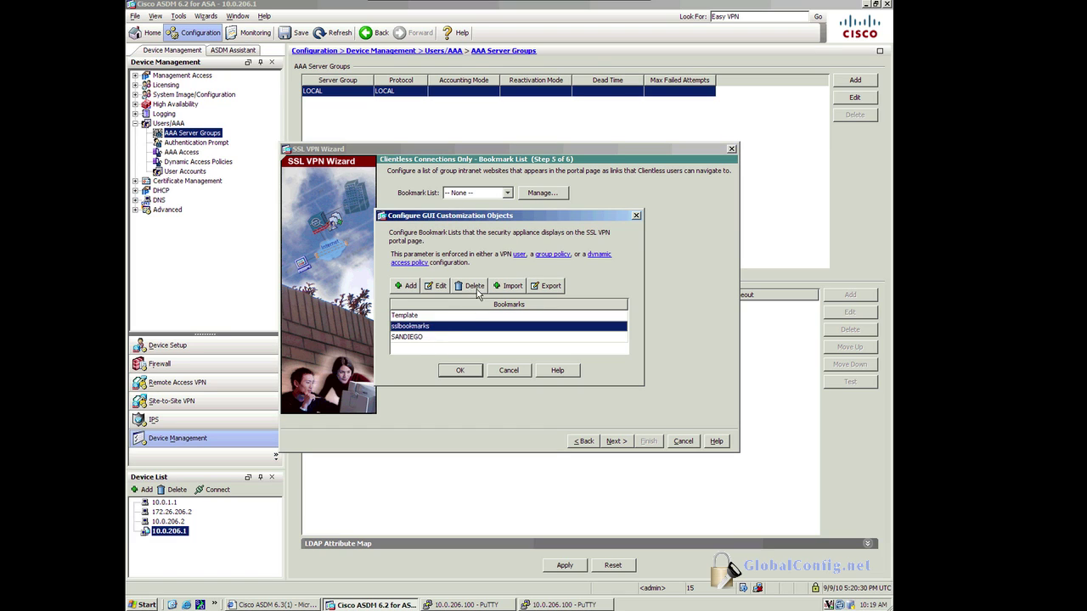
click(476, 287)
click(475, 288)
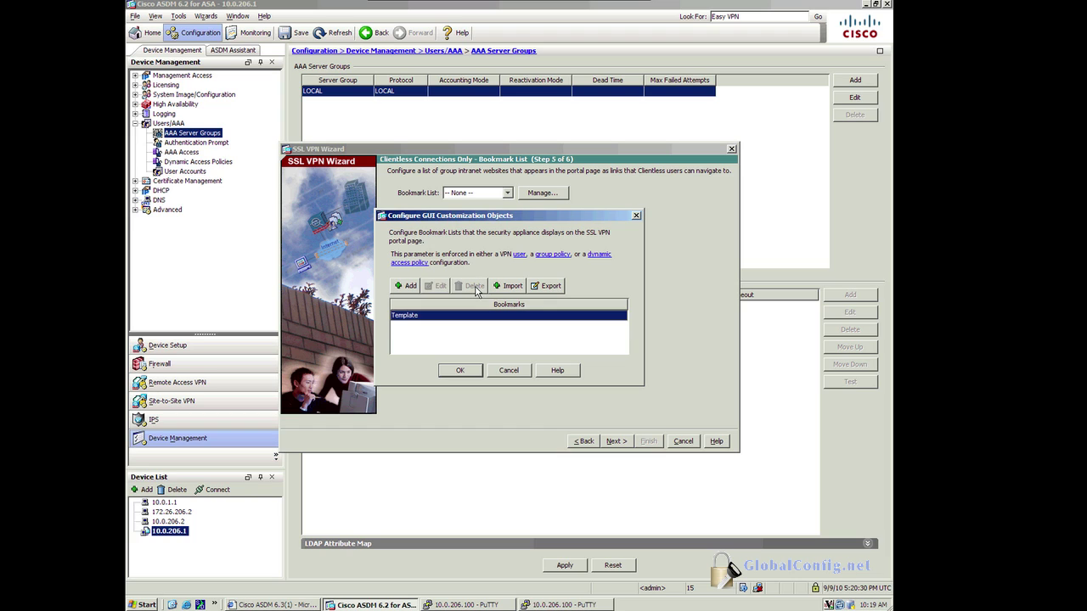
click(406, 286)
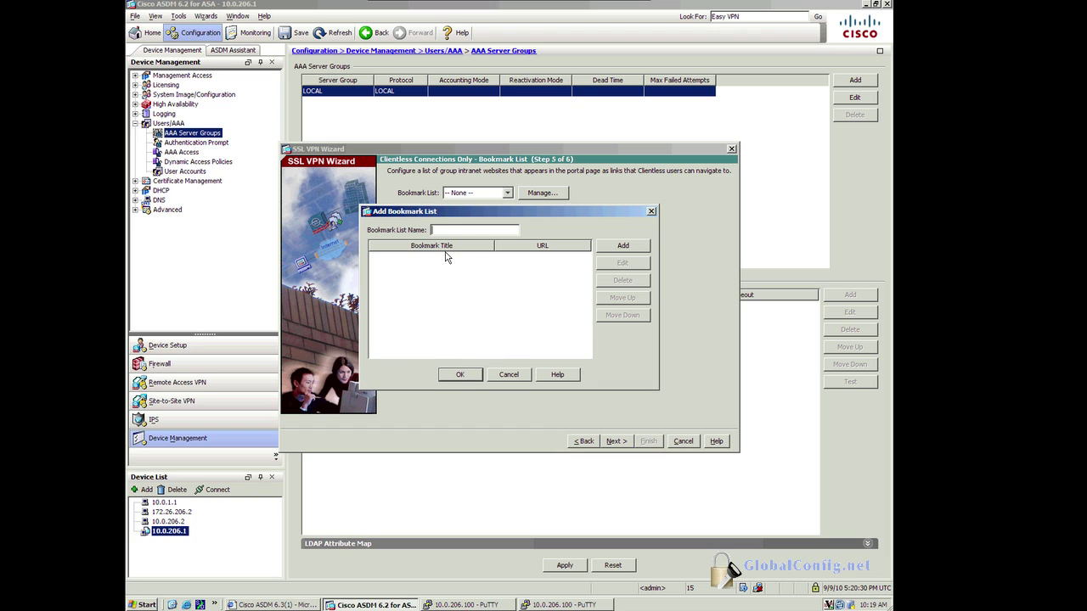
text(EngineerMarks)
click(617, 247)
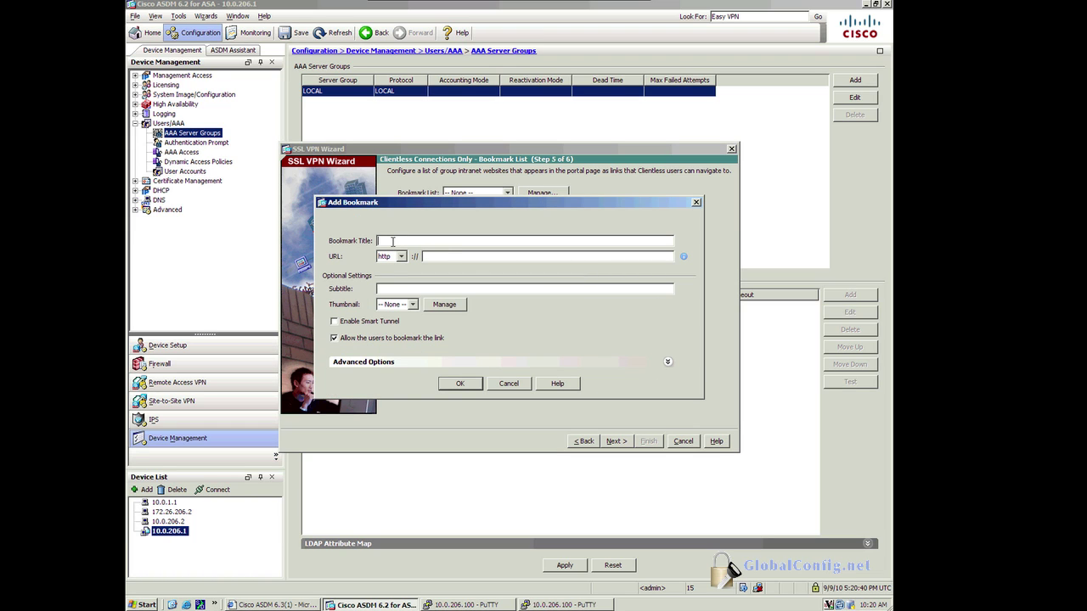
text(Telnet to)
drag(382, 241, 375, 244)
key(shift+End)
text(Browse To Serve)
click(435, 258)
text(10.0.206.10)
click(412, 308)
click(411, 315)
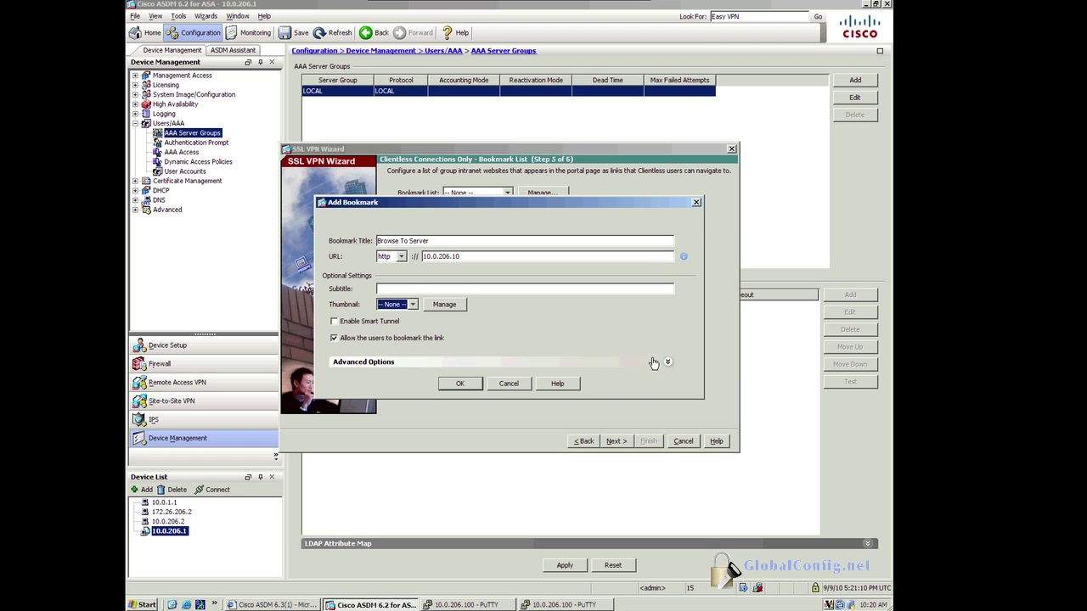
click(668, 363)
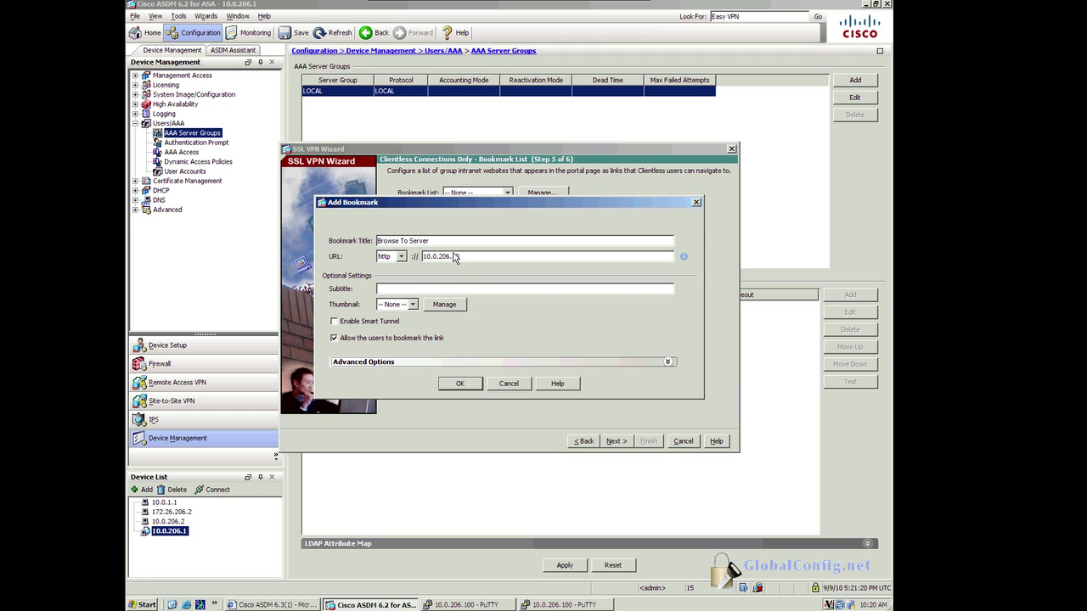
drag(467, 217, 468, 203)
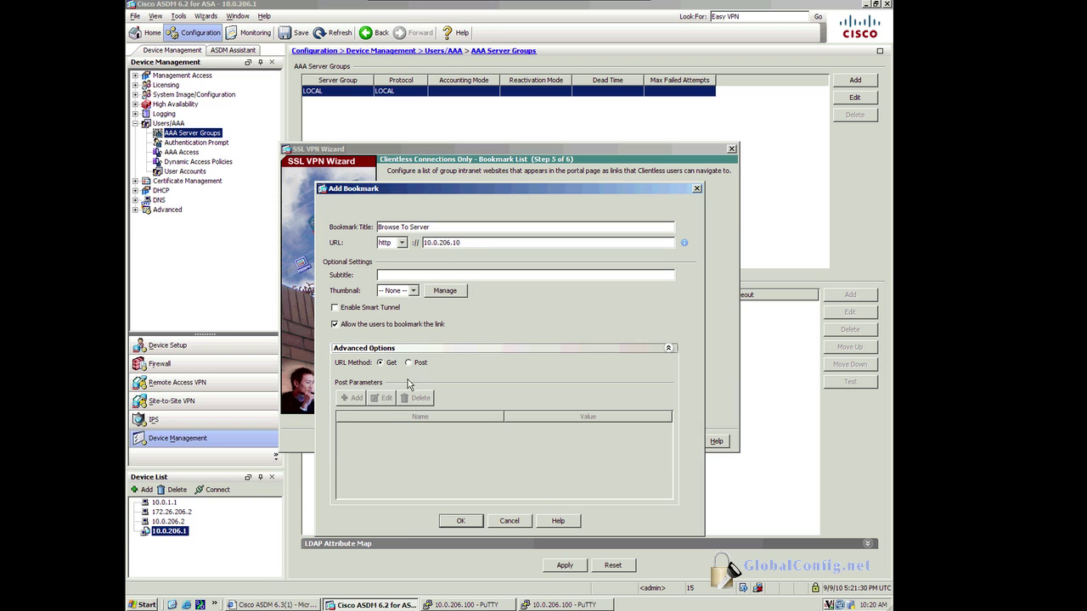
click(459, 521)
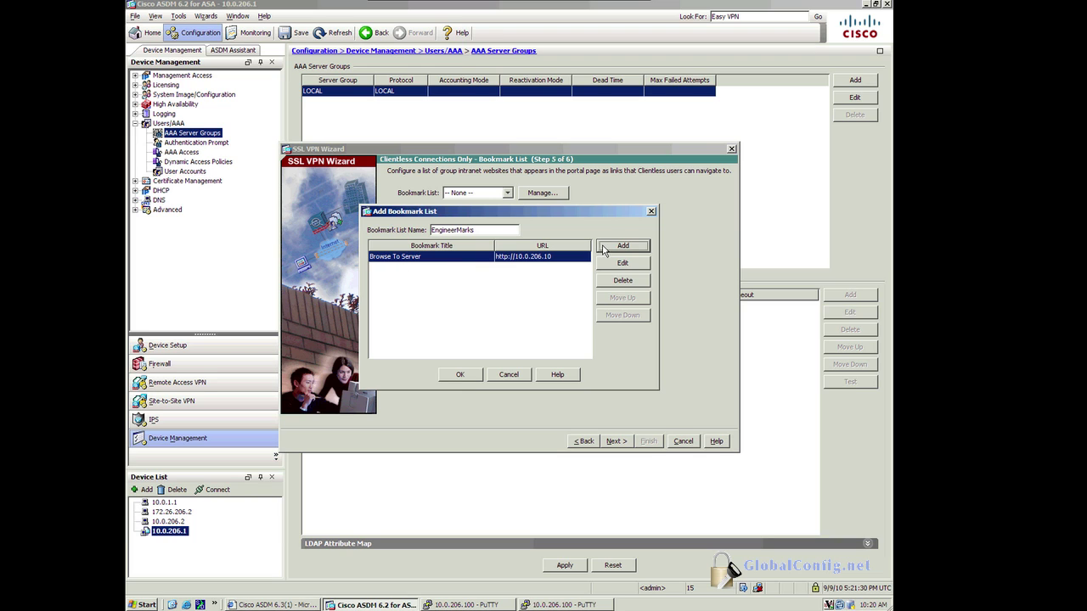
Step: Add a File Shares bookmark using the cifs protocol pointing to 10.0.206.10/c$
click(608, 252)
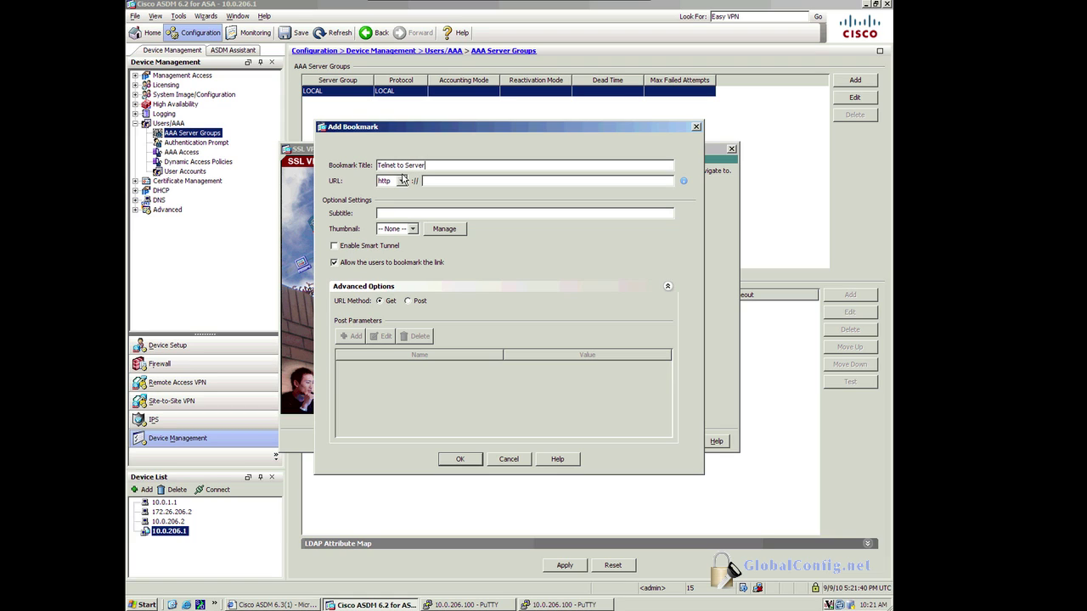
click(402, 180)
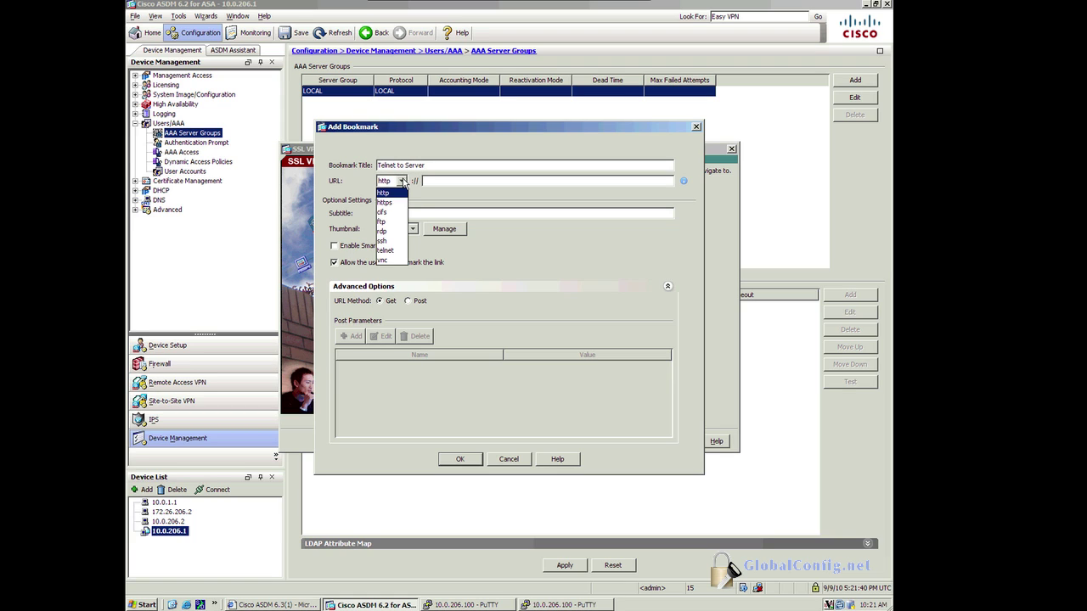
click(402, 180)
drag(428, 166, 365, 170)
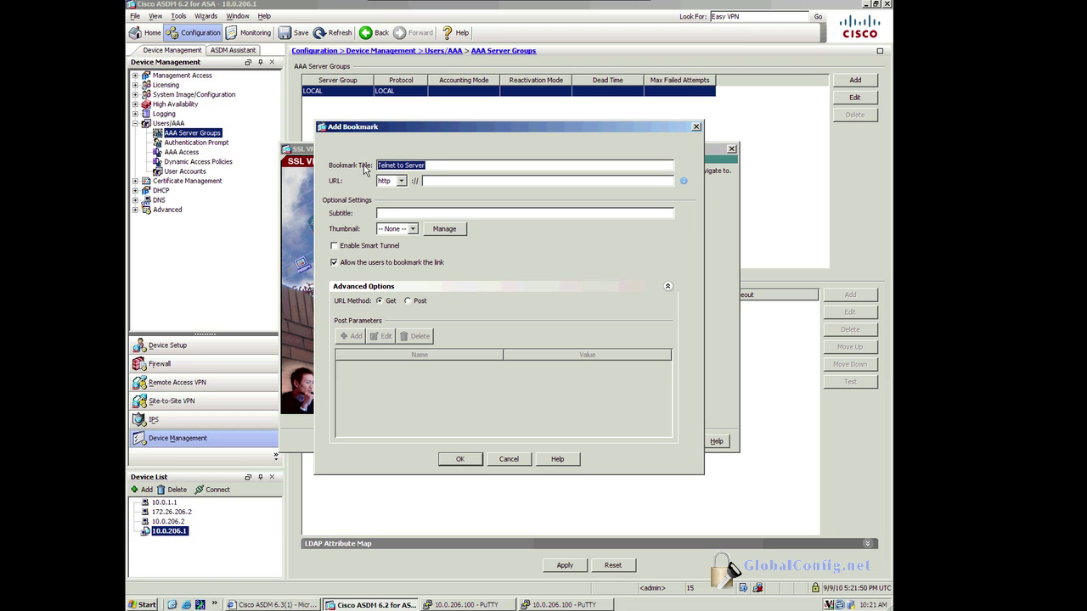
text(File Shares)
click(401, 180)
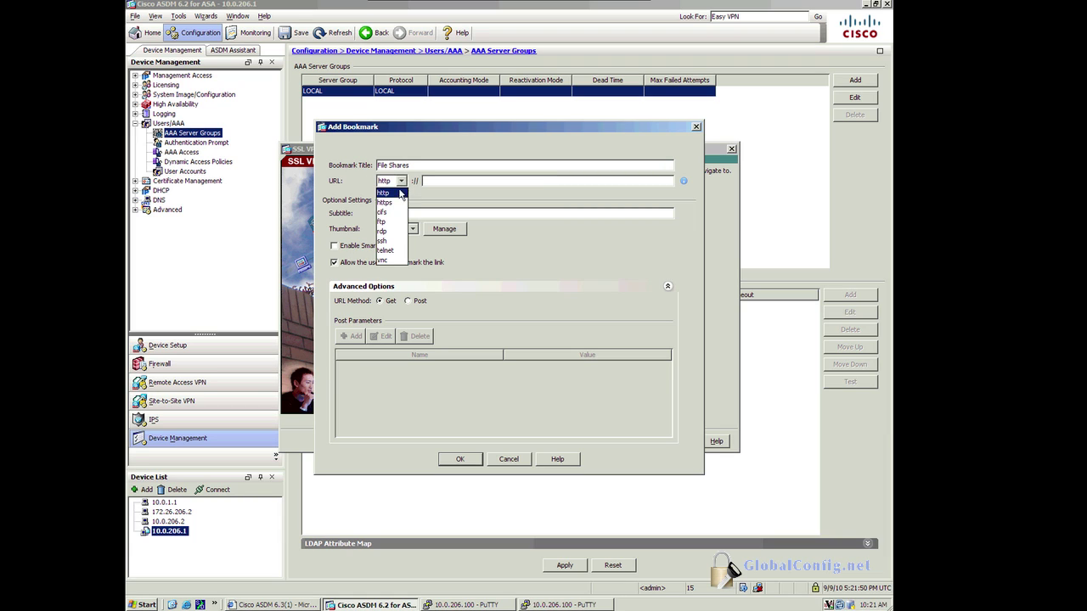
click(391, 217)
click(445, 180)
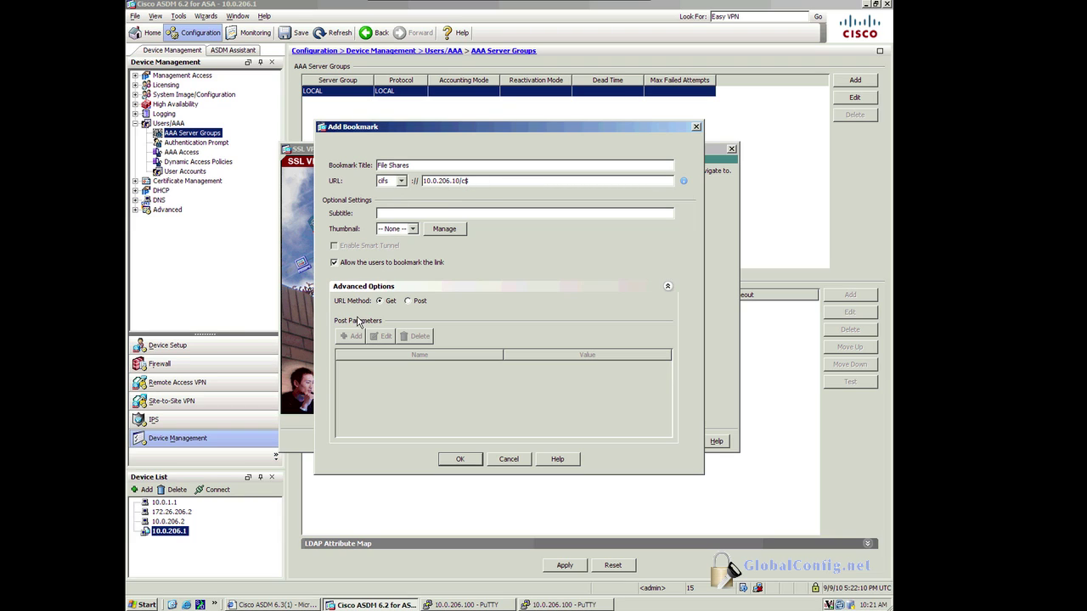
click(459, 458)
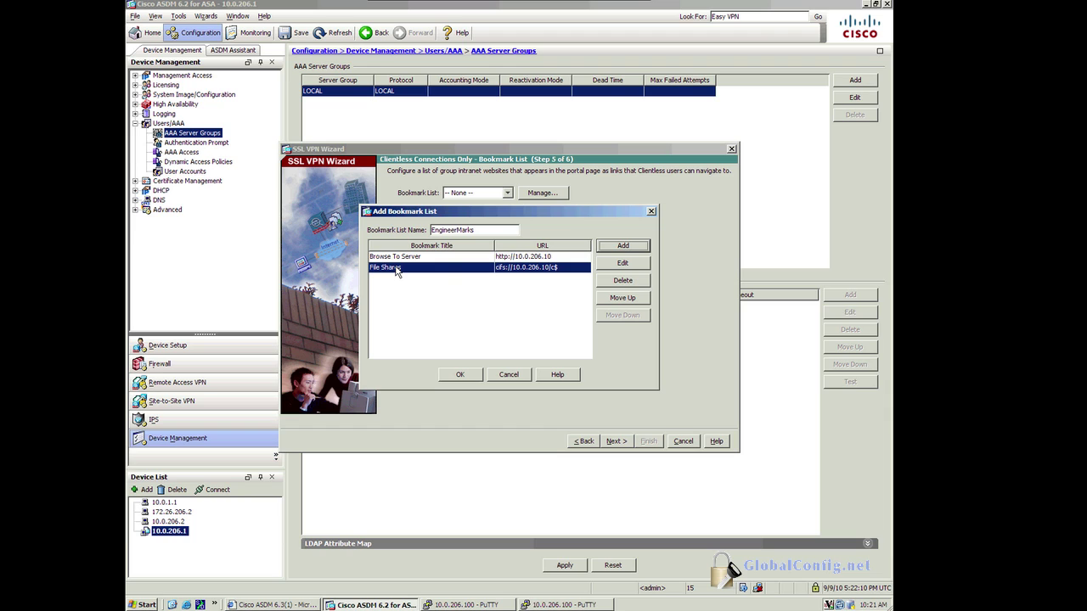
click(623, 246)
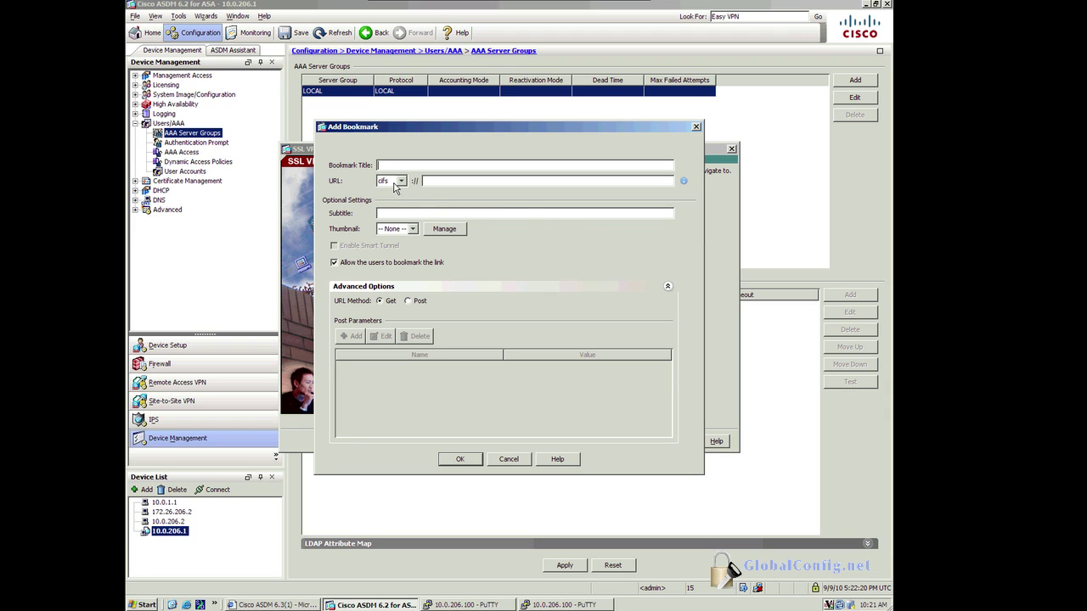
click(396, 183)
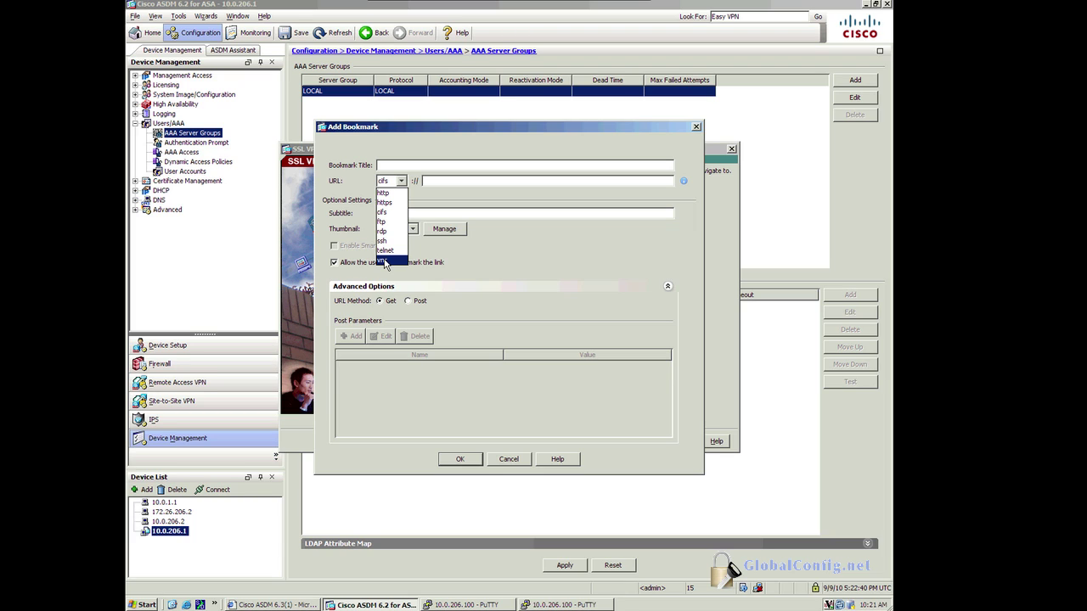
click(469, 263)
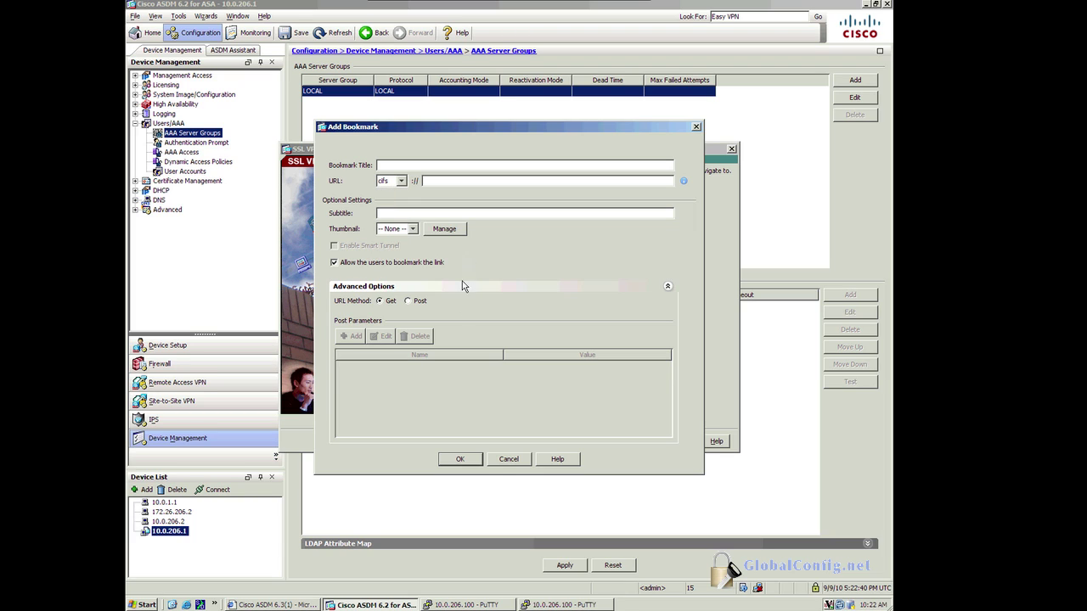
click(508, 459)
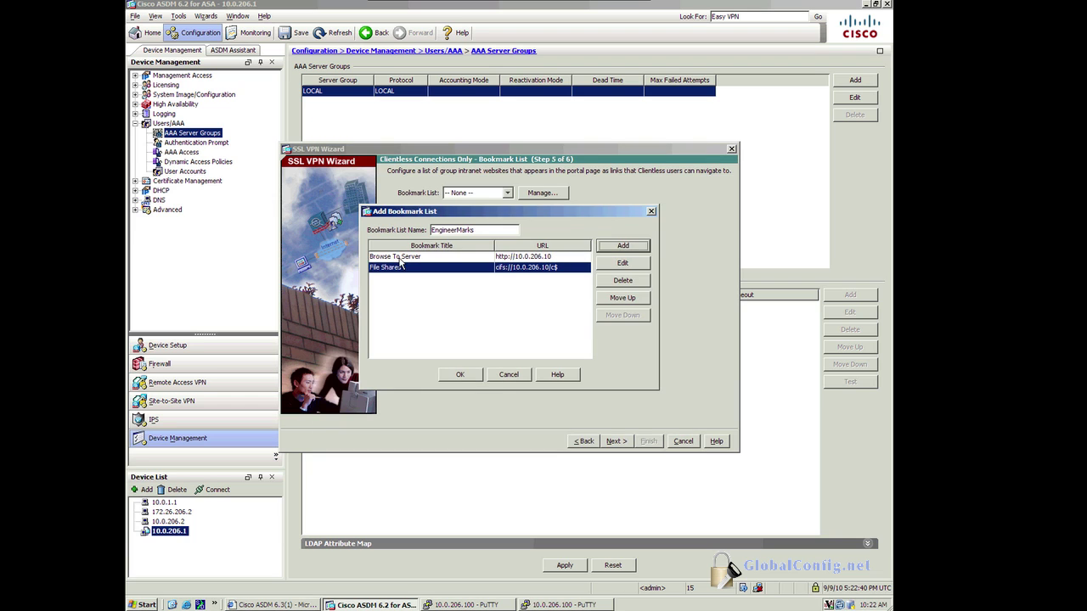
Step: Save the EngineerMarks list and select it as the wizard's bookmark list
click(459, 376)
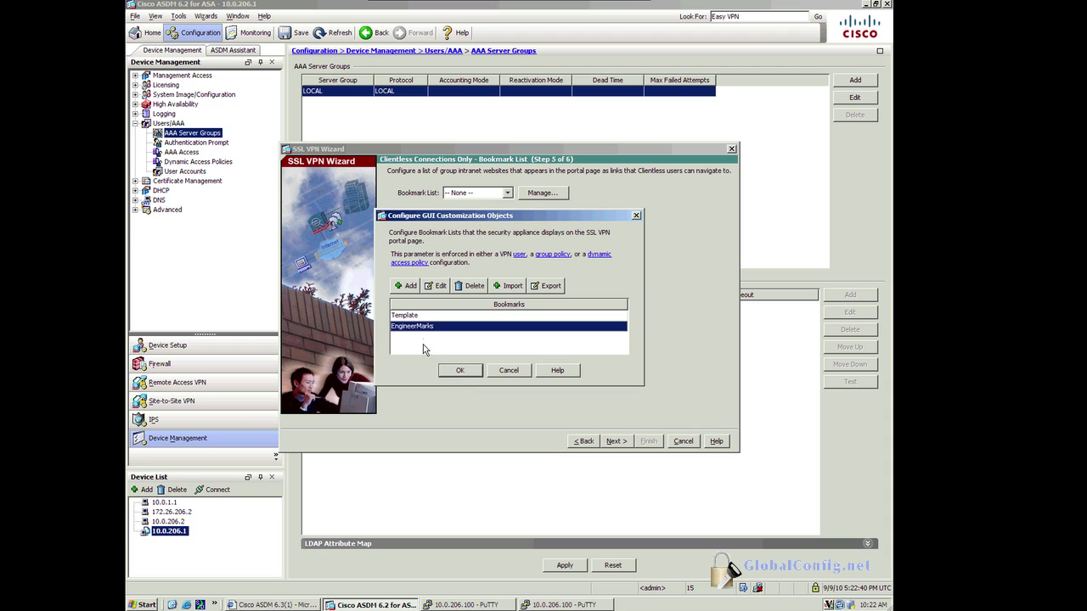
click(465, 372)
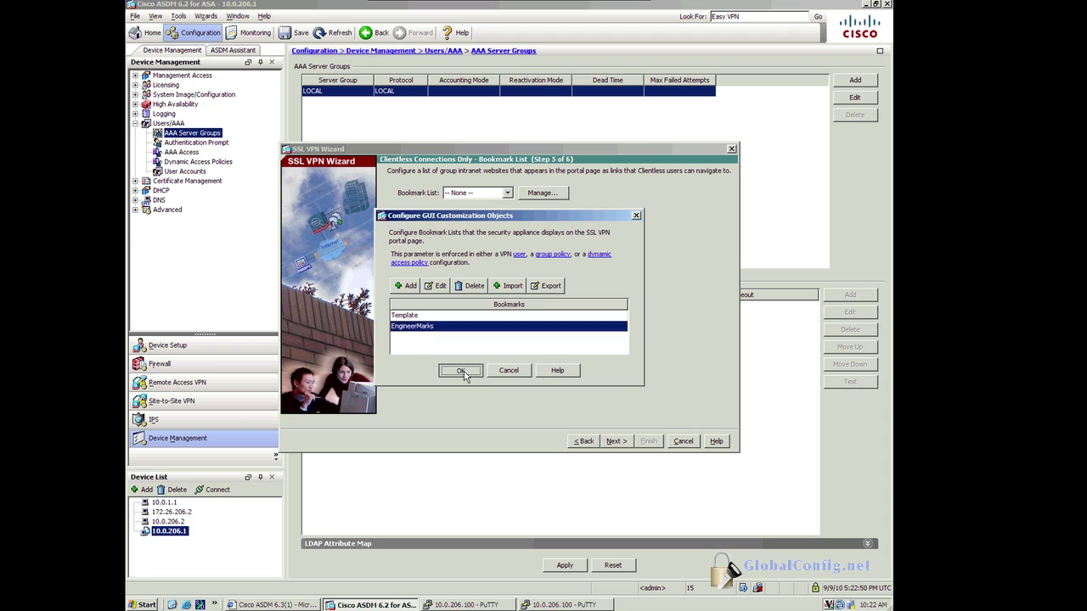
click(616, 442)
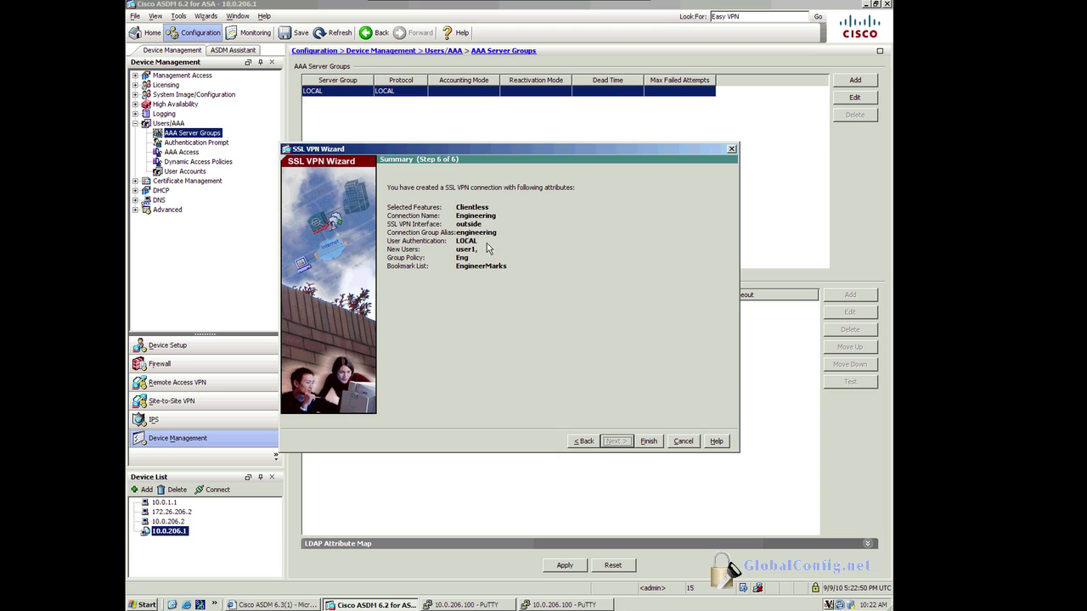
Step: Finish the wizard and send the previewed CLI commands to the ASA
click(650, 442)
scroll(448, 278, down, 2)
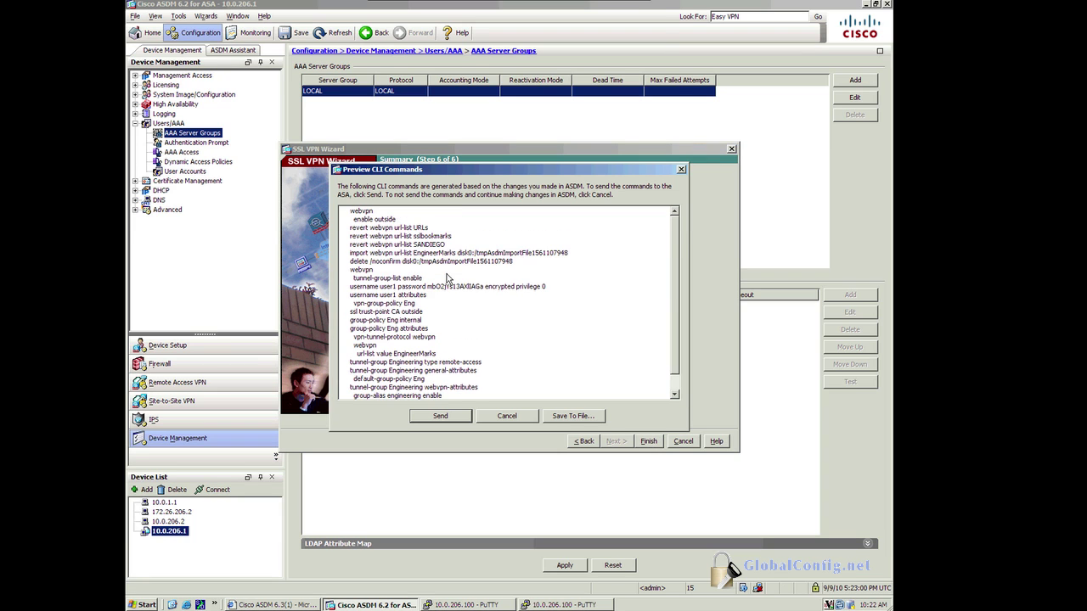
scroll(448, 278, up, 2)
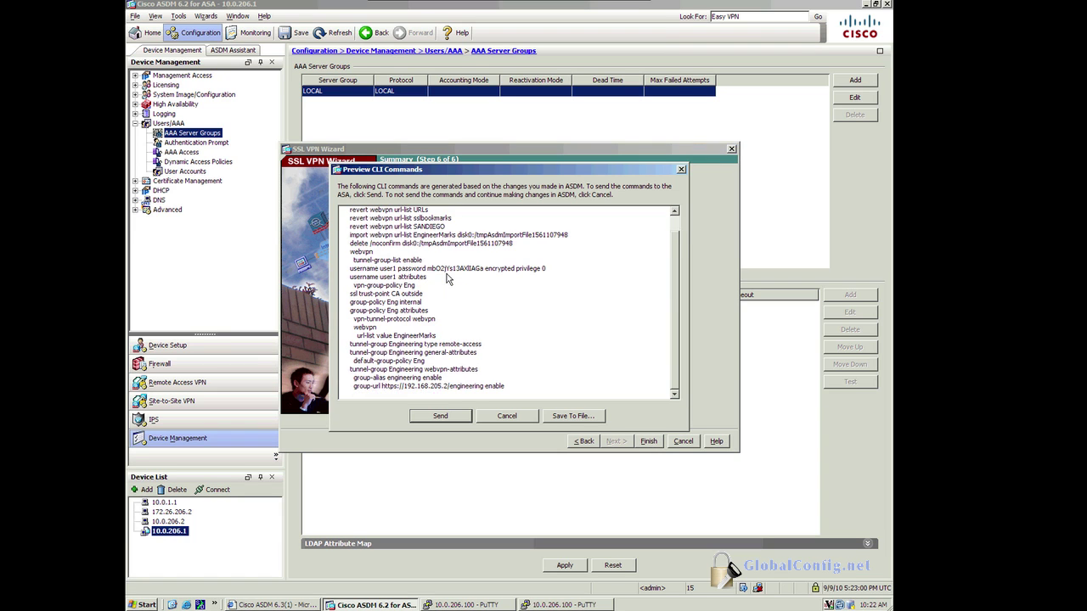
click(442, 416)
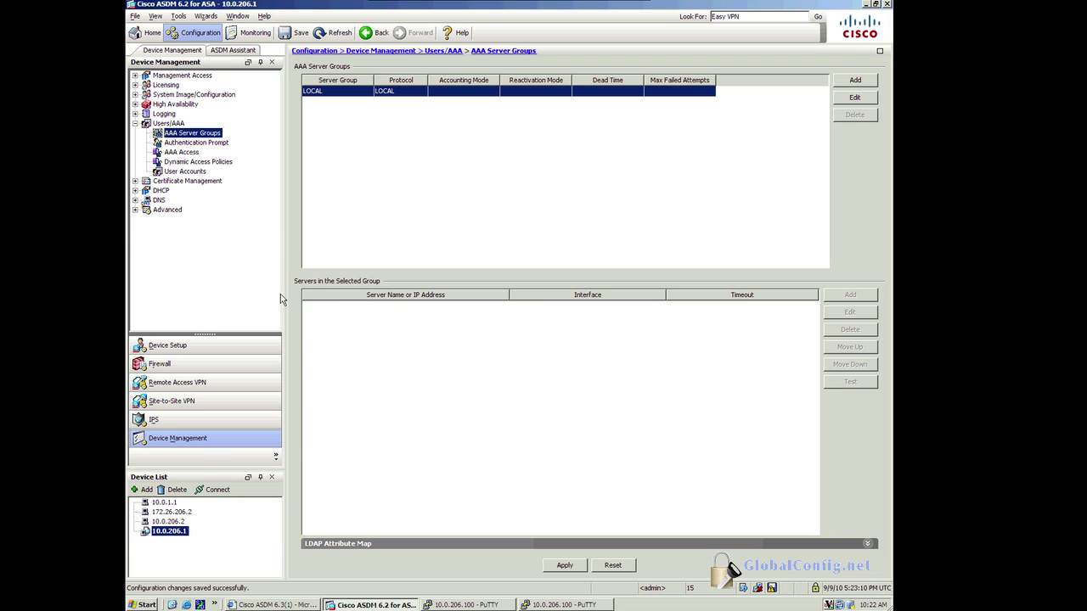
Step: Show the clientless SSL VPN connection profiles and select the Engineering profile
click(184, 384)
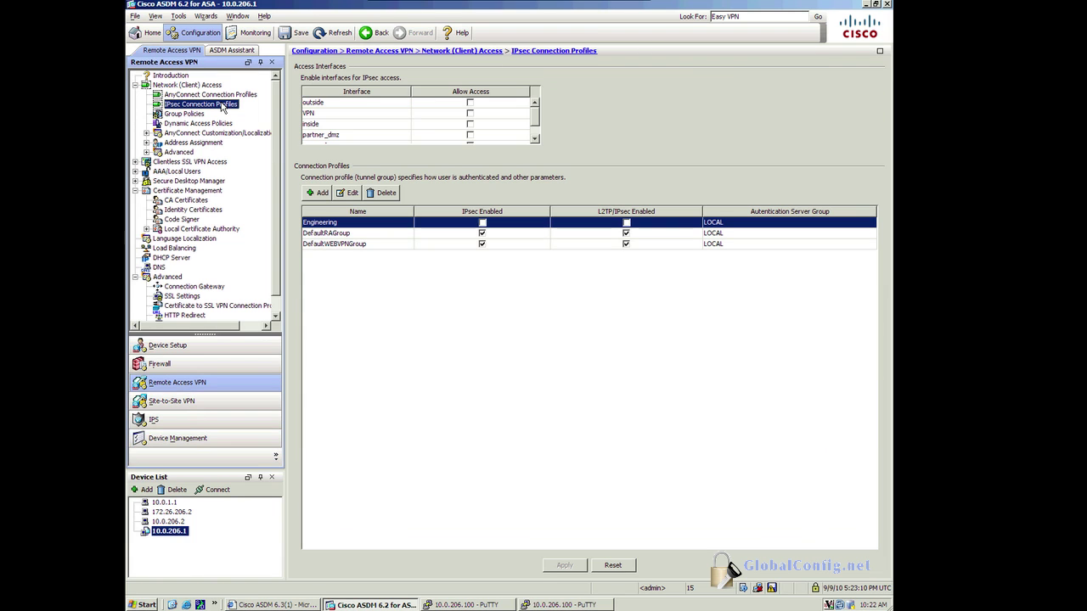
click(209, 163)
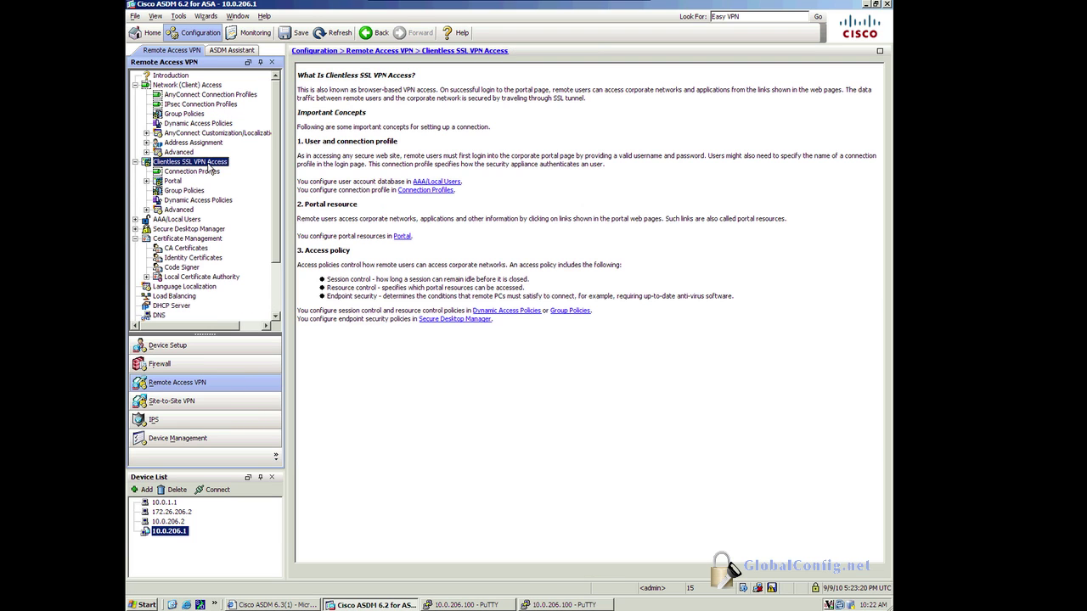
click(180, 172)
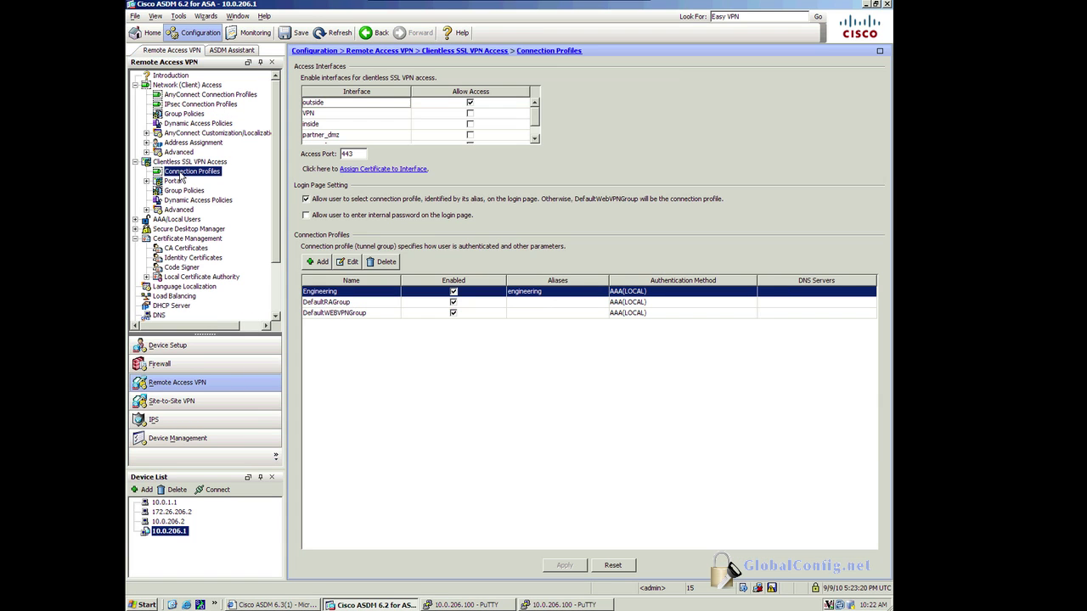
click(333, 297)
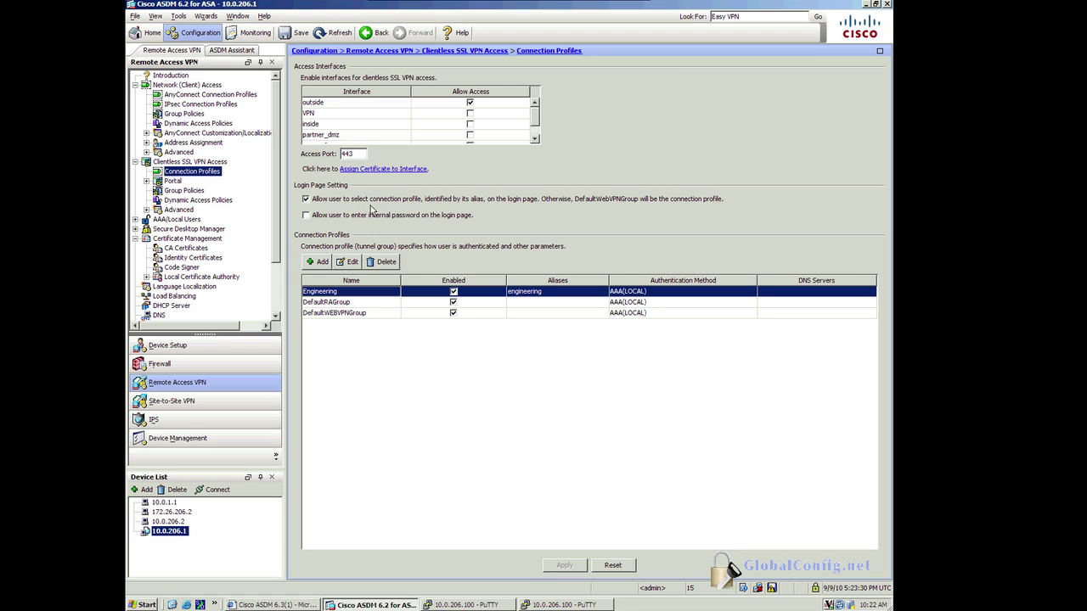
Step: Show the Portal bookmark lists and select EngineerMarks
click(146, 183)
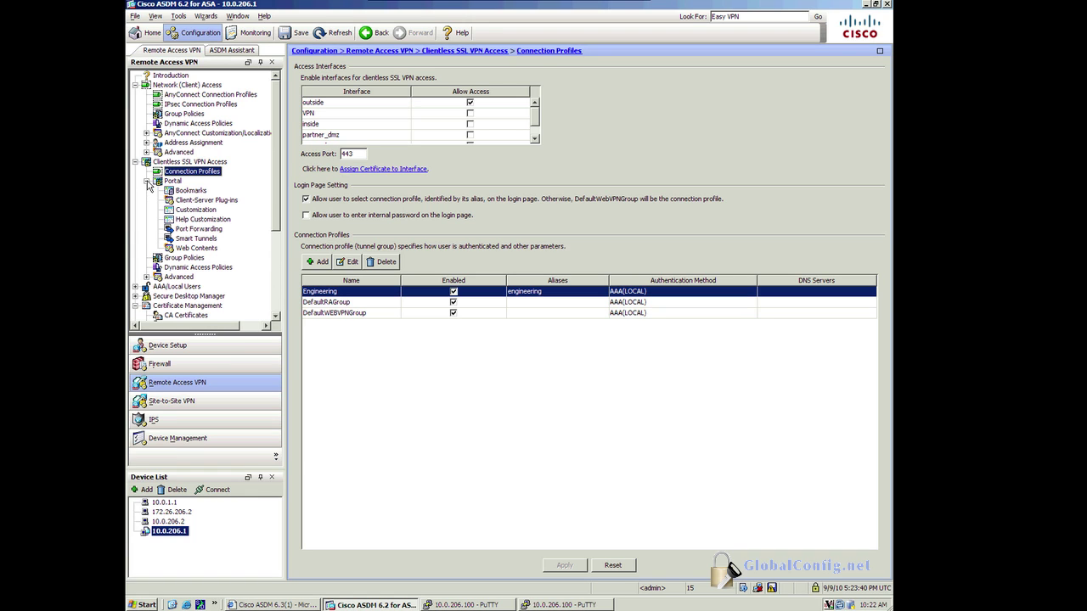
click(170, 183)
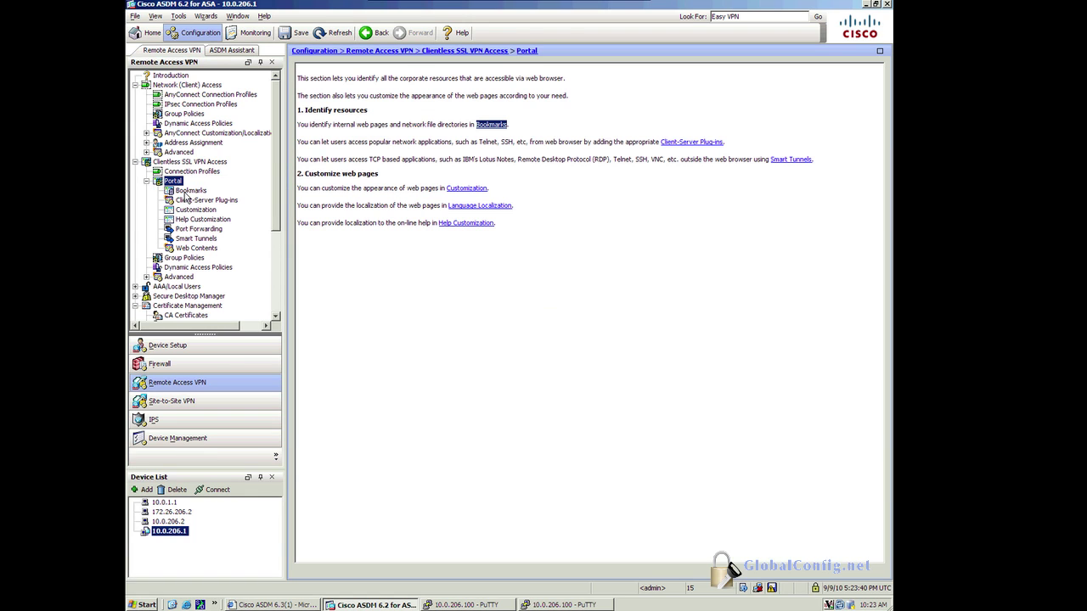
click(188, 192)
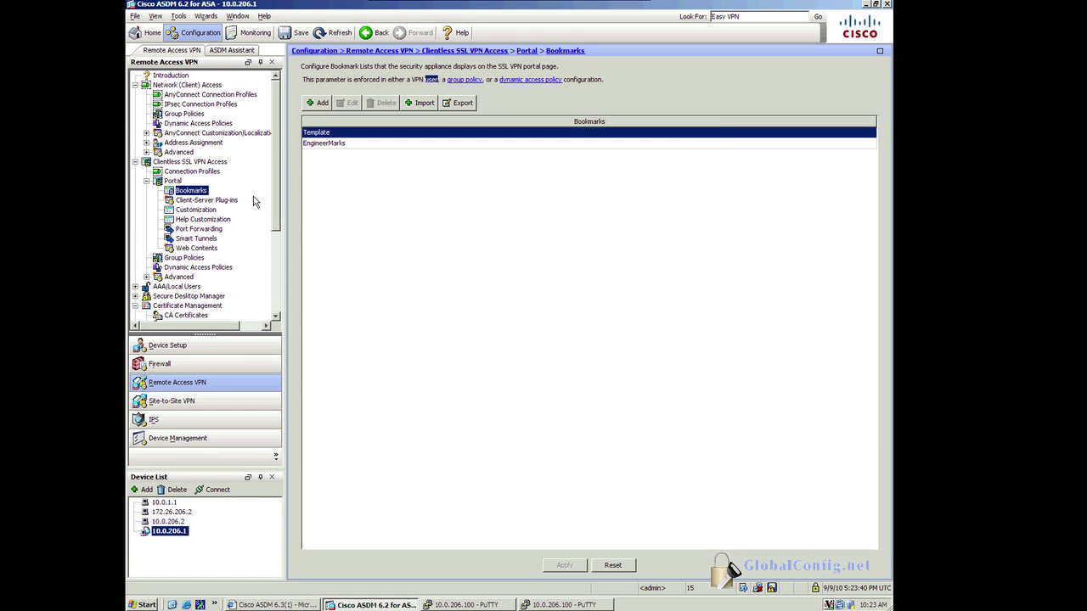
click(332, 145)
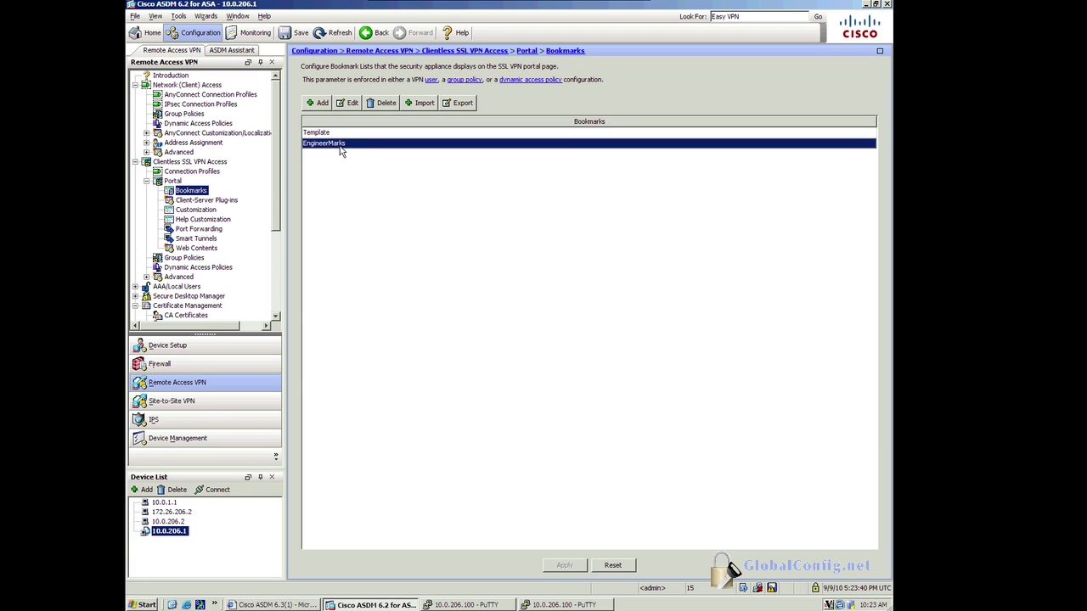
Step: Start importing an ica client-server plug-in and browse the Desktop's plug-in files for it
click(229, 201)
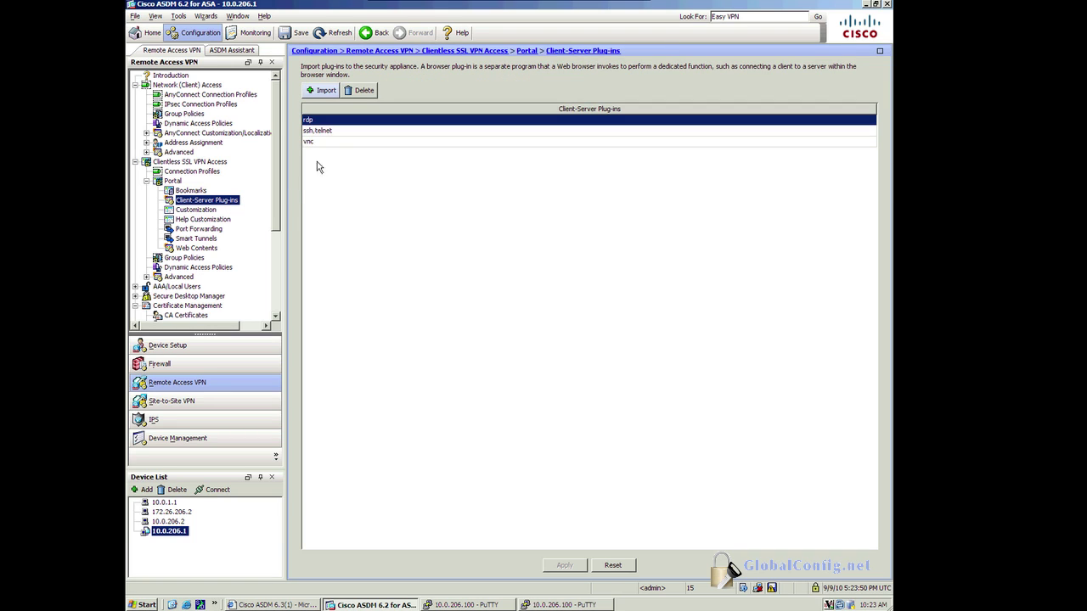
click(322, 92)
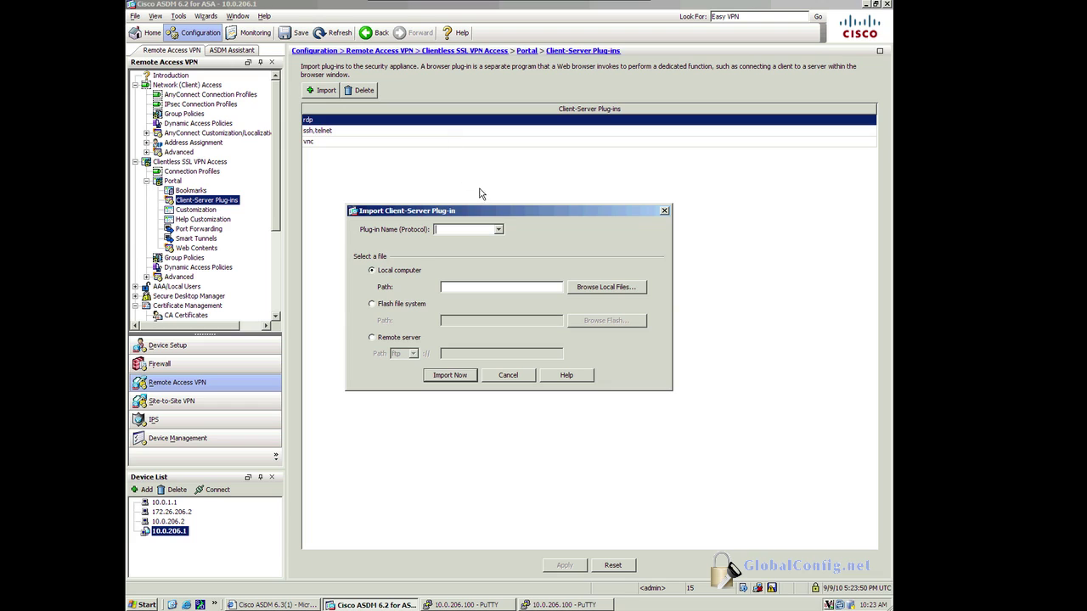
click(499, 230)
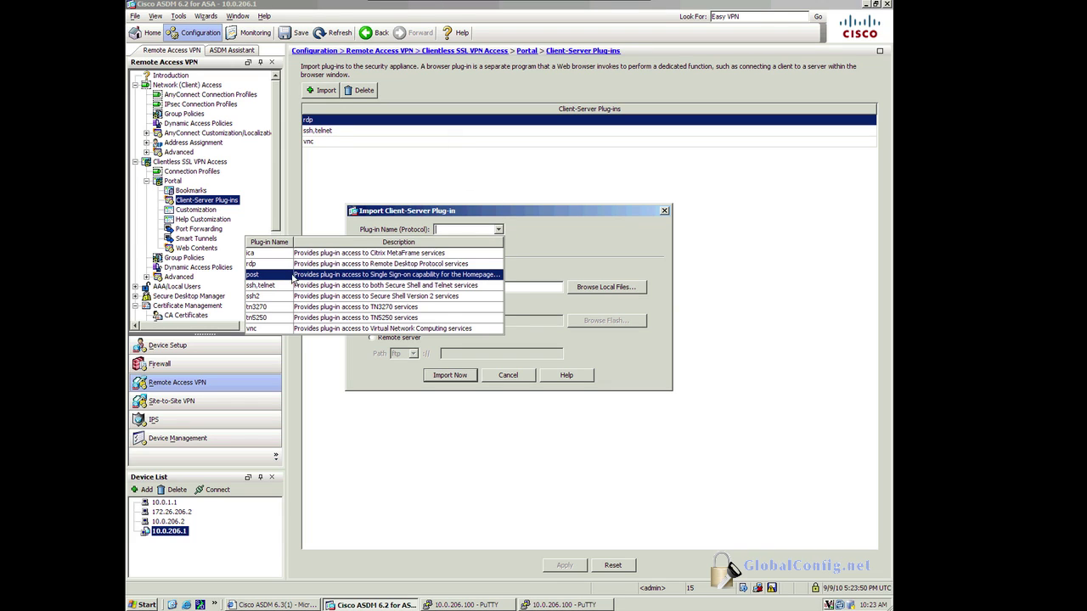
click(268, 253)
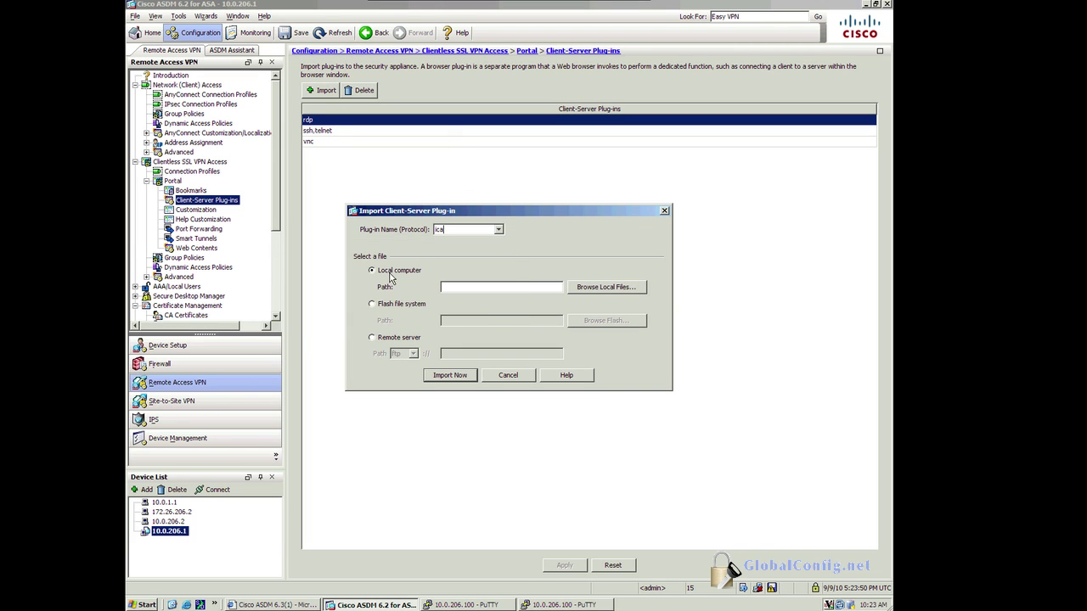
click(628, 293)
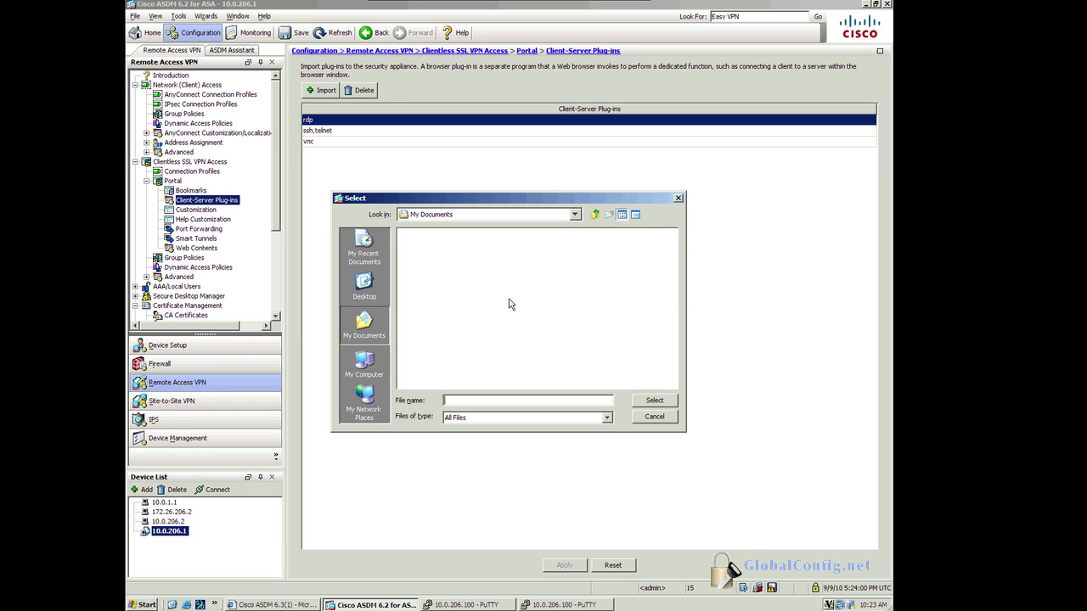
click(369, 297)
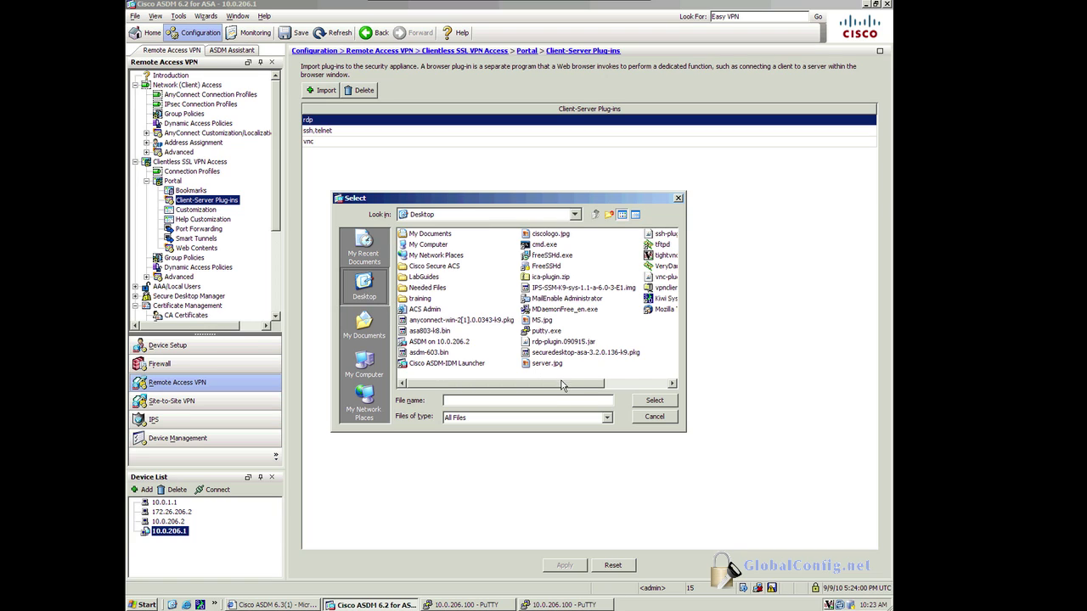
drag(582, 388, 656, 391)
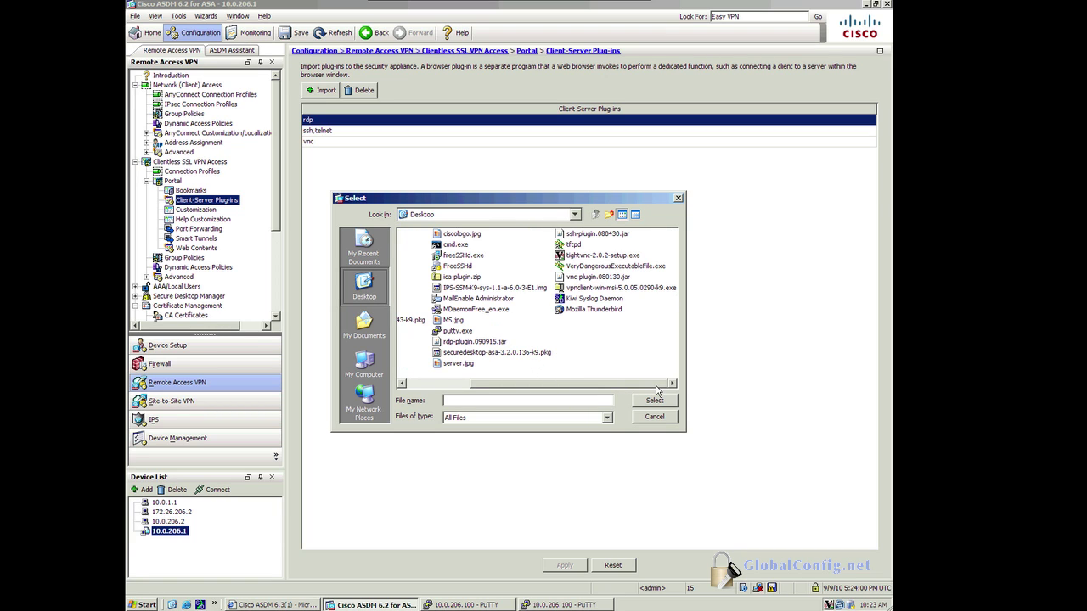
click(586, 278)
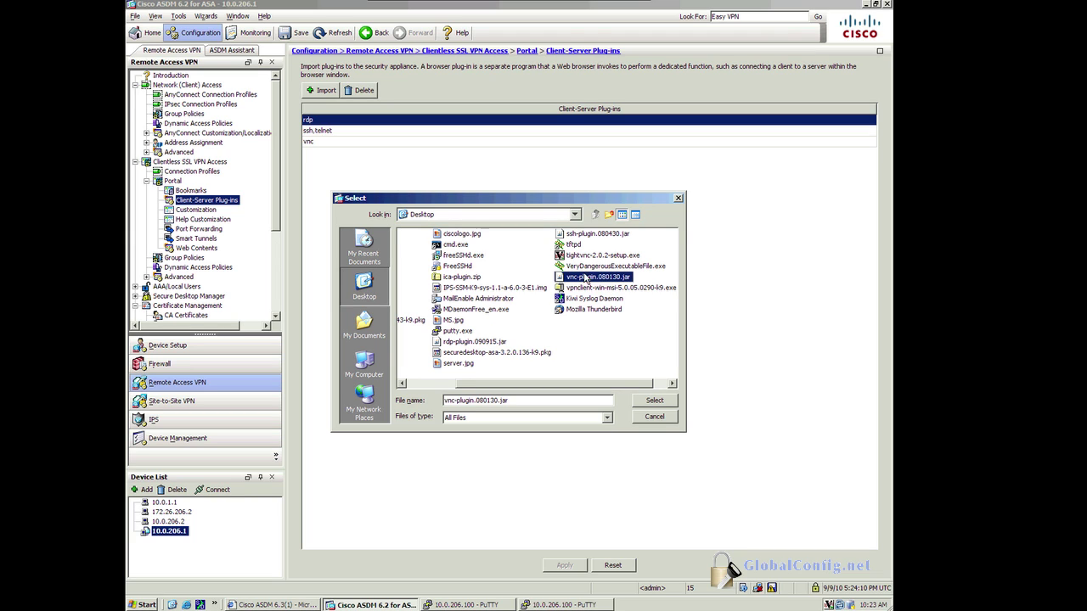
click(585, 237)
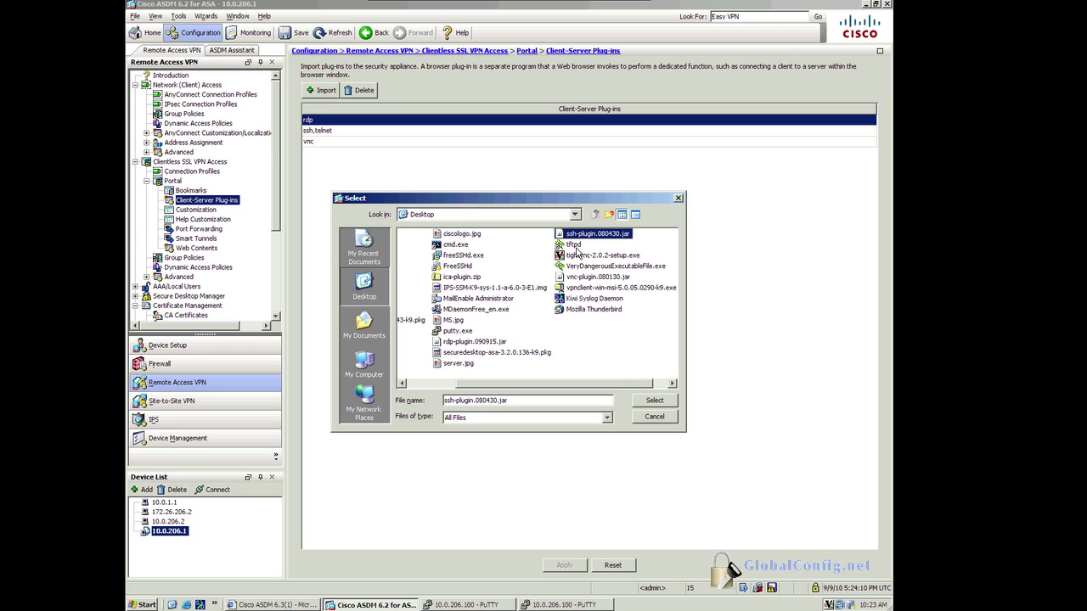
click(466, 343)
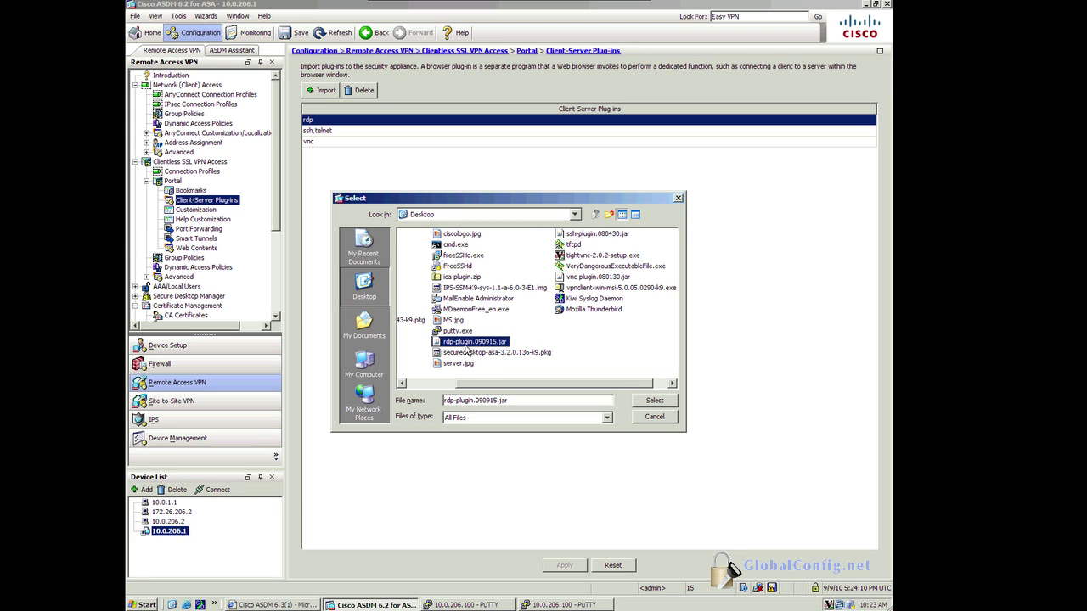
click(466, 277)
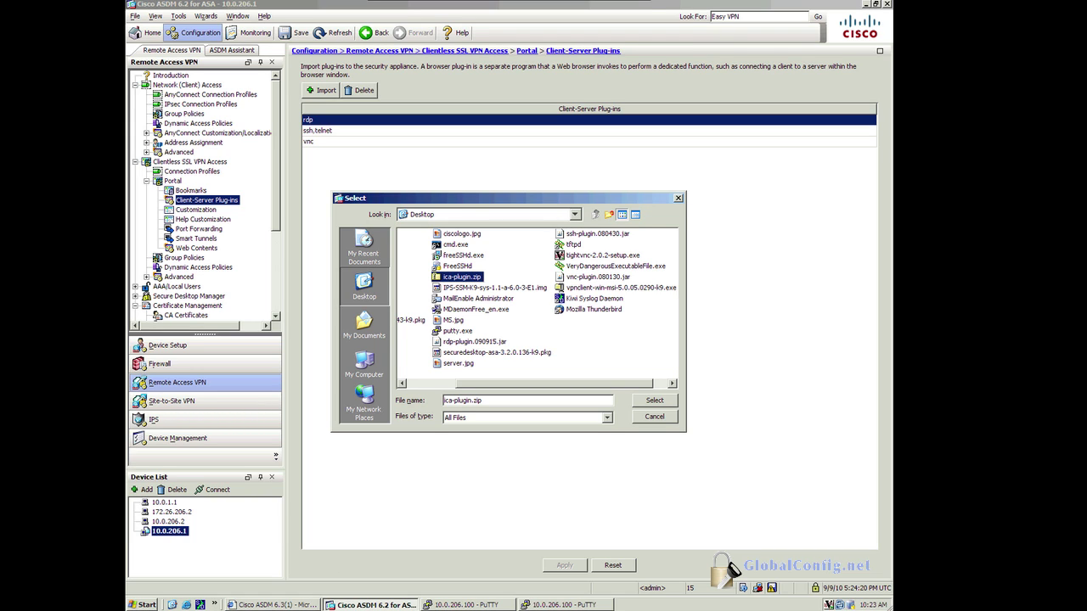
Step: Inspect ica-plugin.zip on the desktop, then import it as the ica plug-in
click(173, 605)
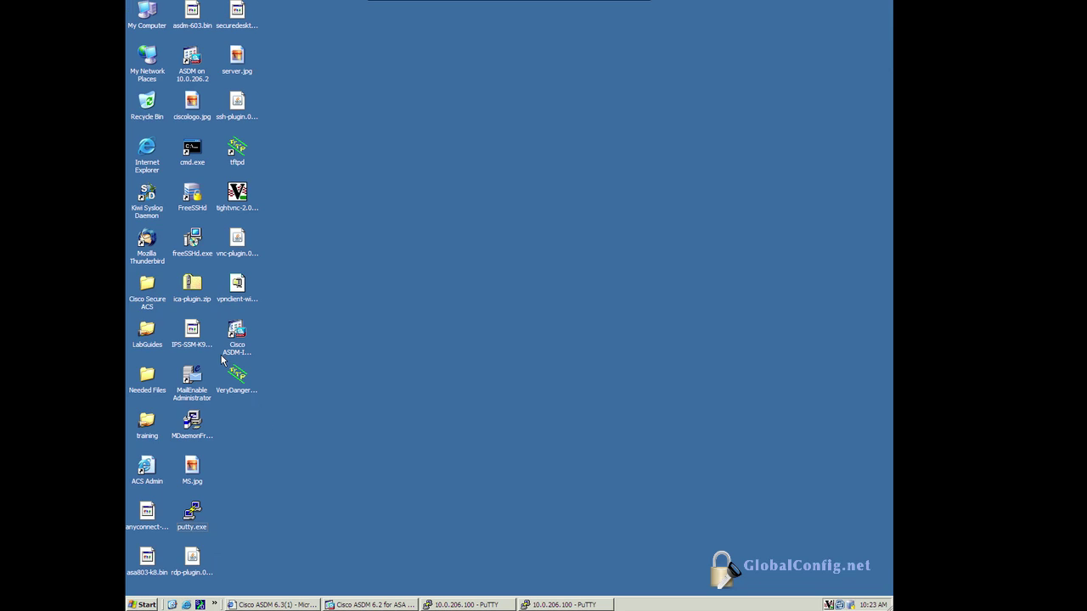
double_click(189, 287)
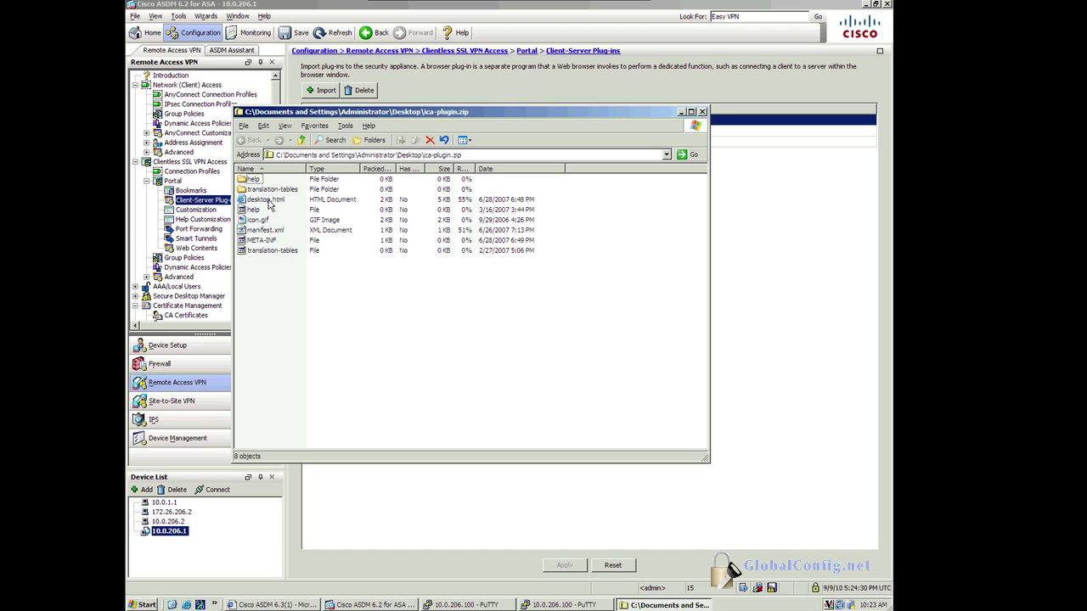
click(702, 111)
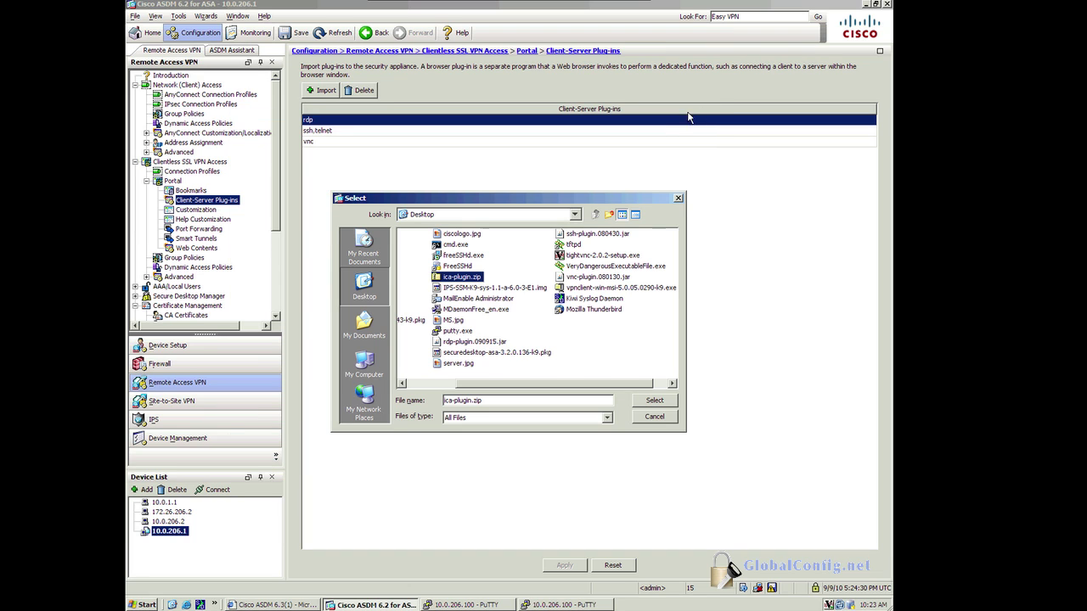
click(646, 400)
click(453, 378)
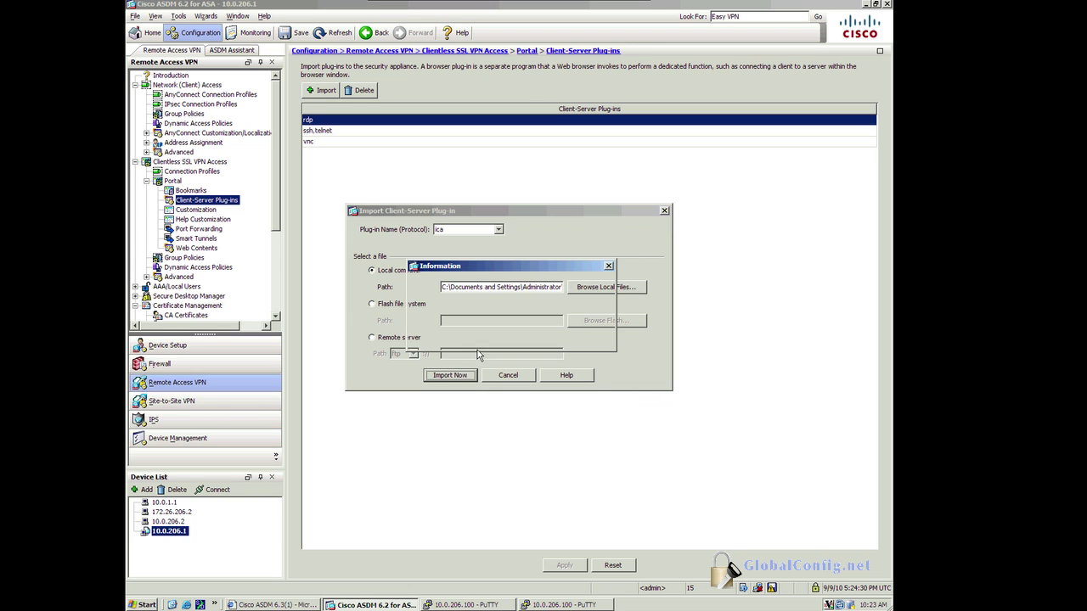
click(498, 337)
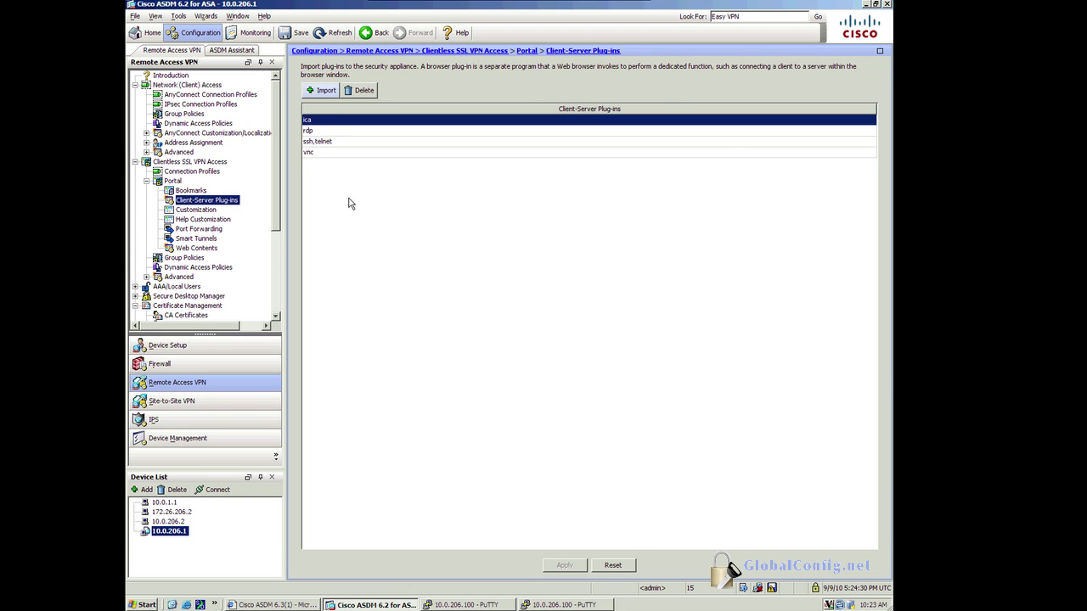
click(332, 119)
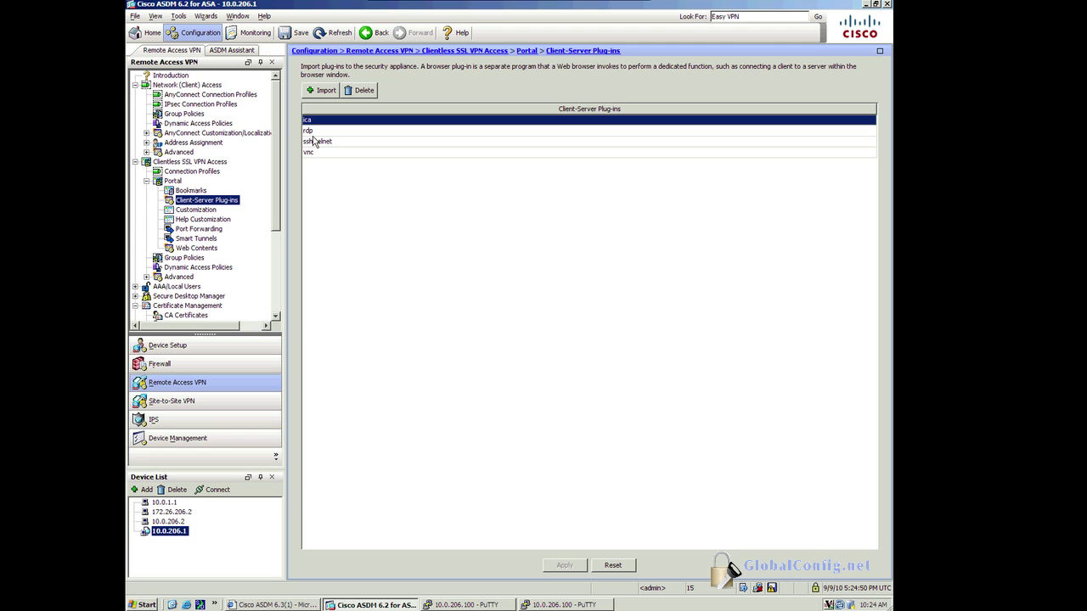
Step: Delete the SANDIEGO portal customization object
click(197, 210)
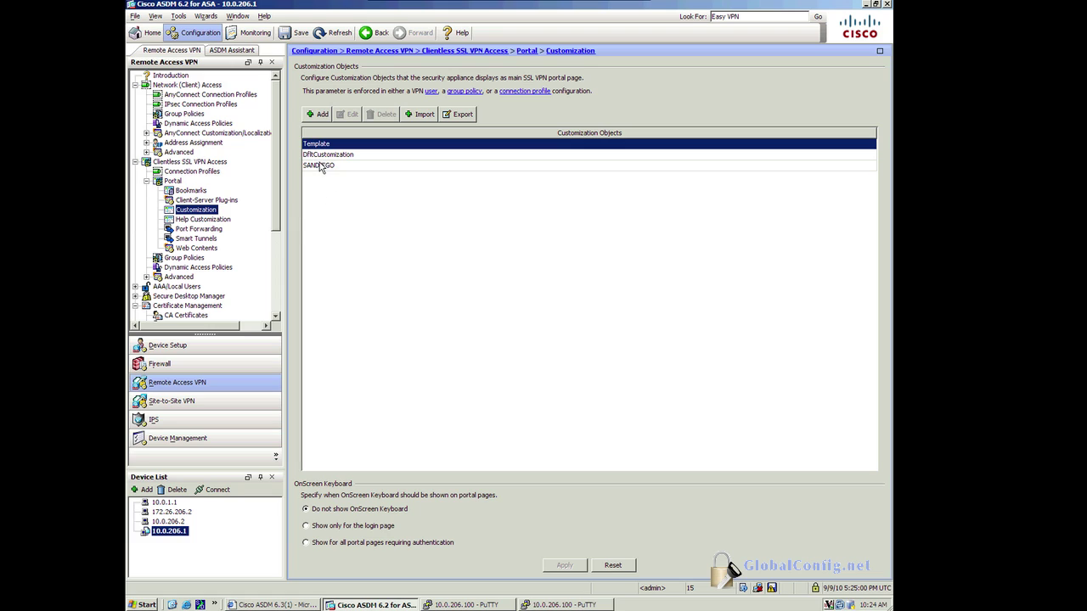
click(321, 166)
click(384, 116)
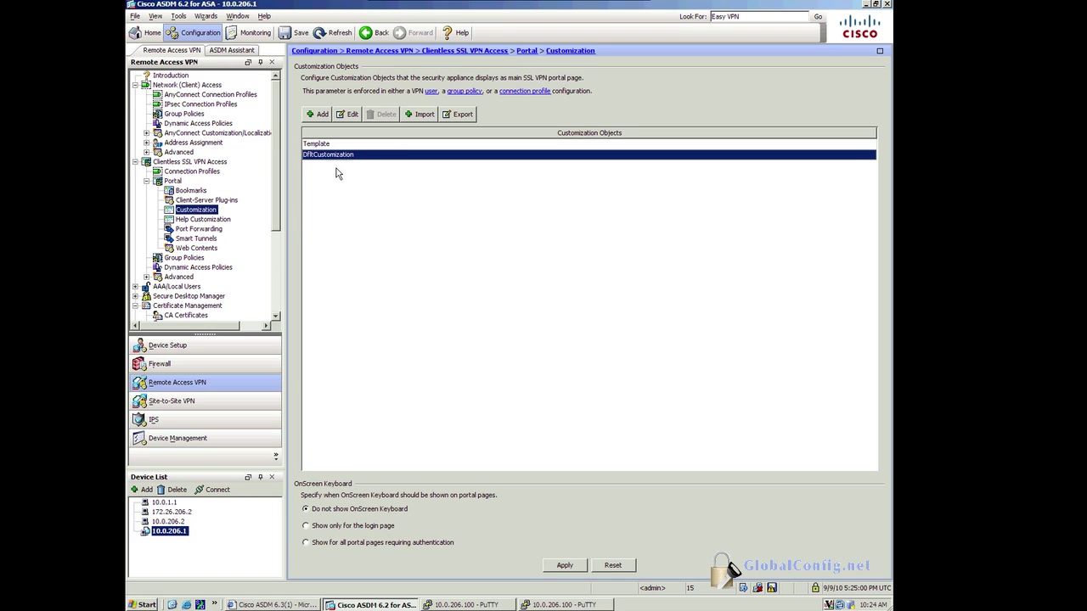
Step: Add an EngineerCustom customization object, then apply and send the changes to the ASA
click(316, 117)
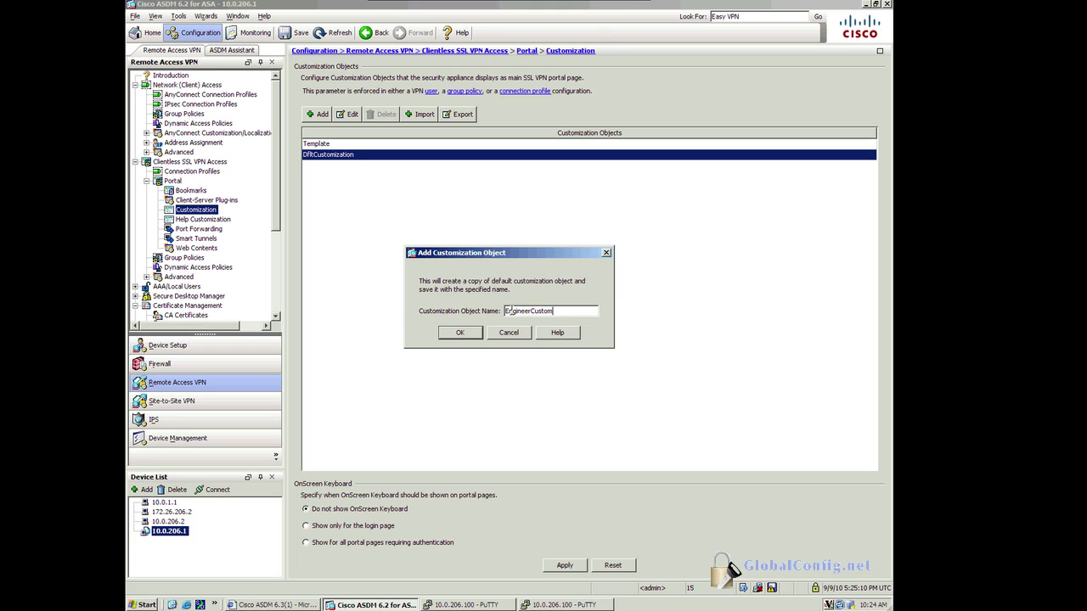
click(457, 332)
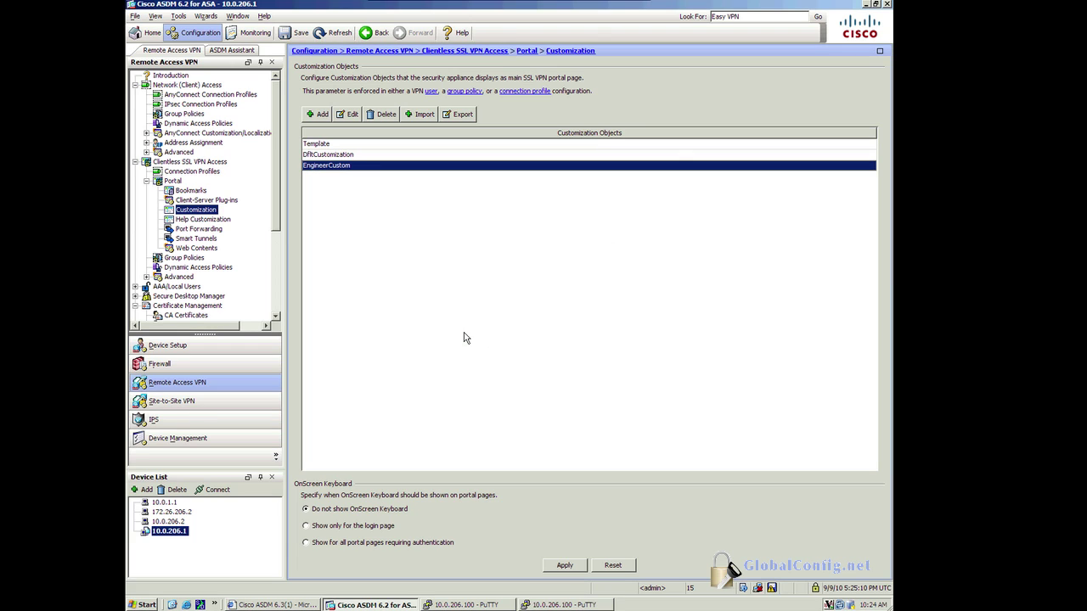
click(332, 156)
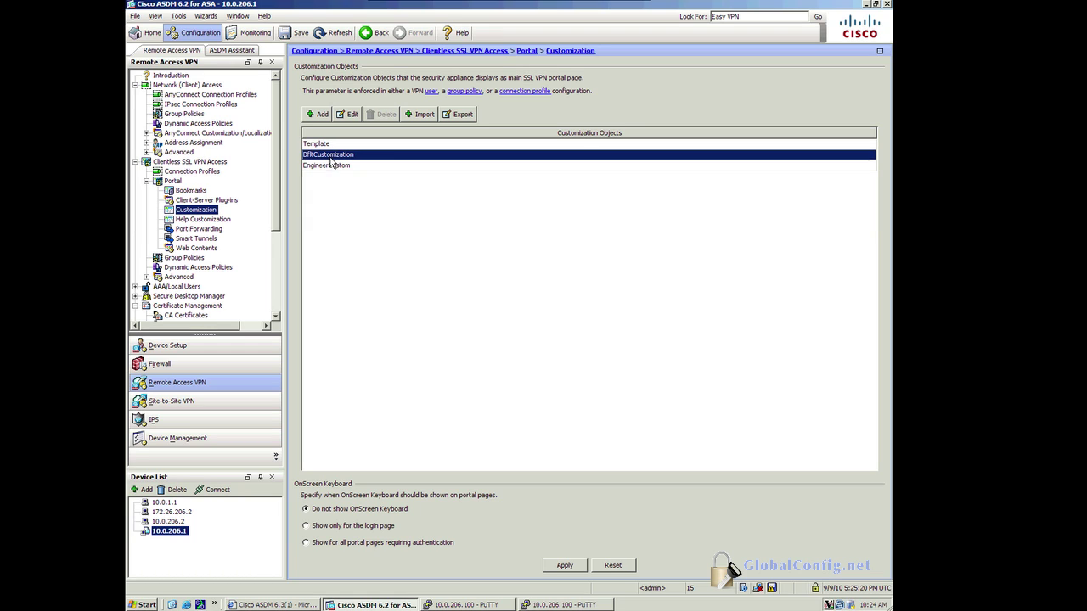
click(331, 165)
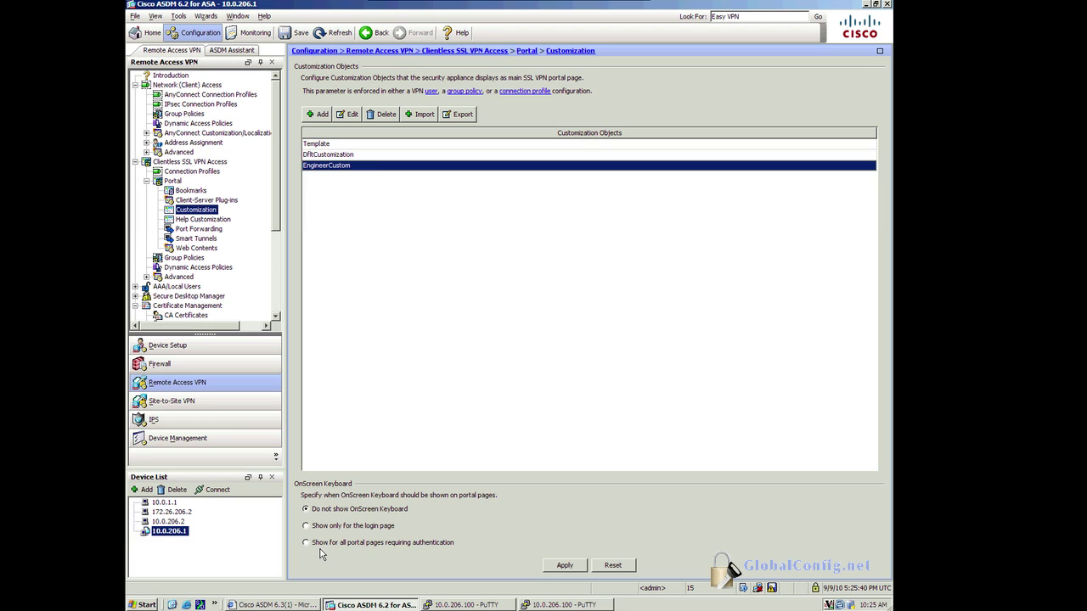
click(565, 566)
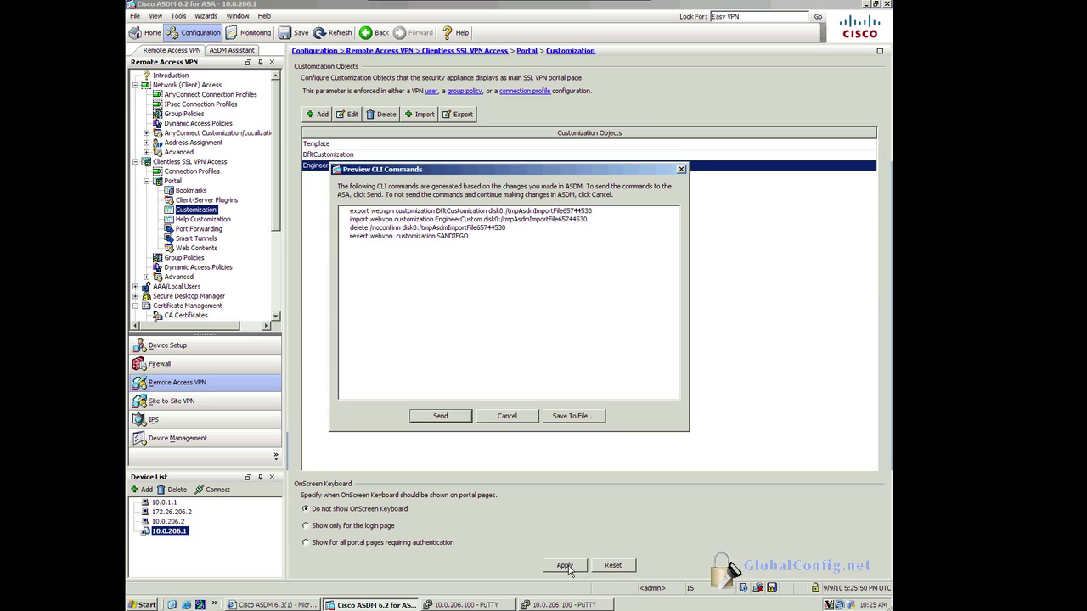
click(438, 415)
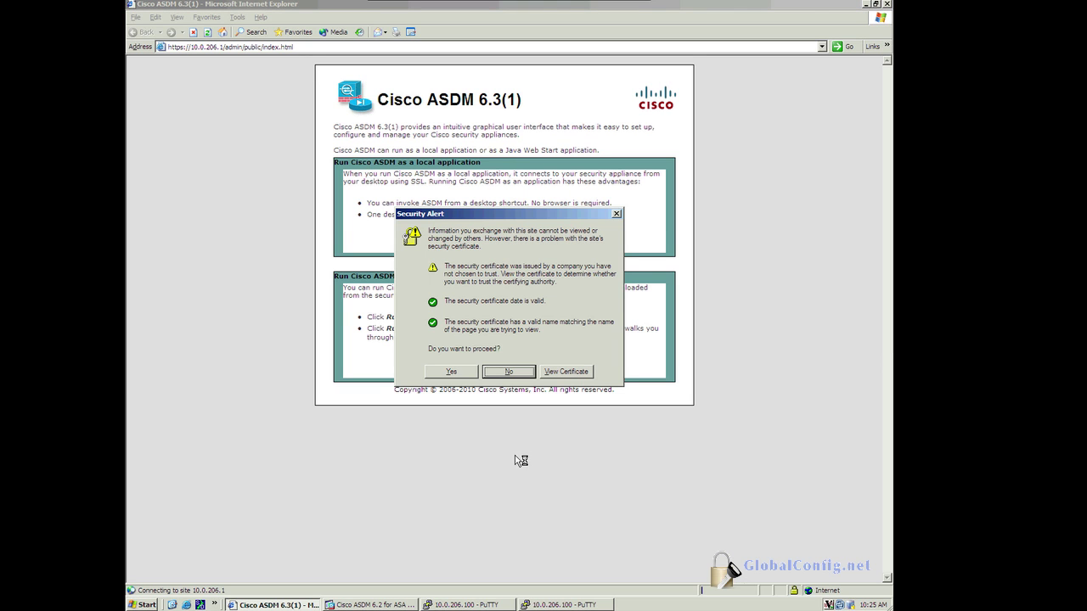
Step: Accept the certificate and change the logon page browser title to 'Engineers VPN Service', saving it
click(451, 371)
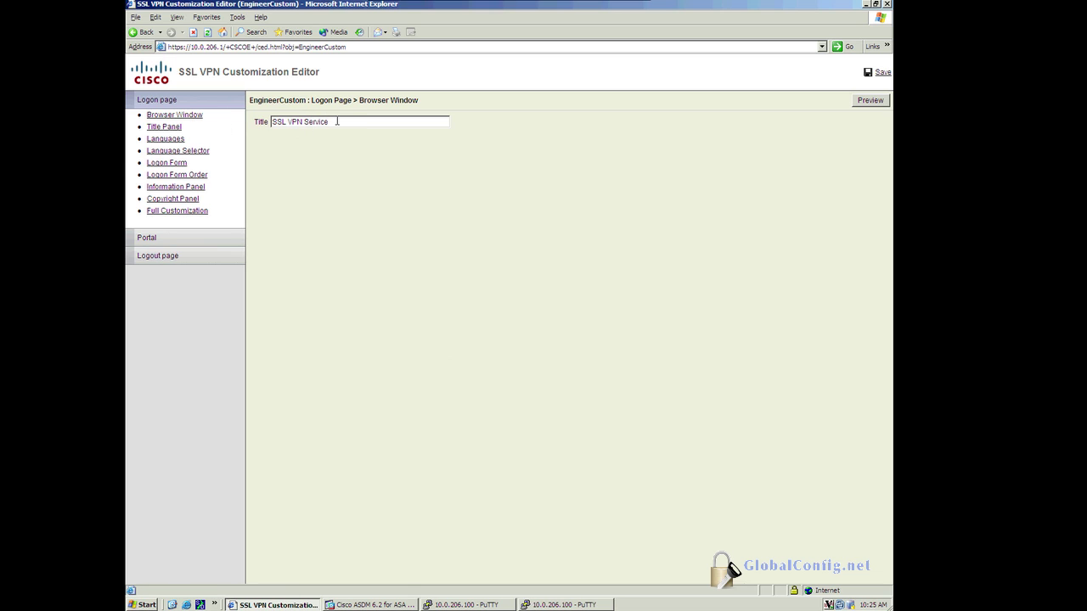
drag(328, 122, 268, 122)
click(284, 121)
text(Engineers)
click(880, 73)
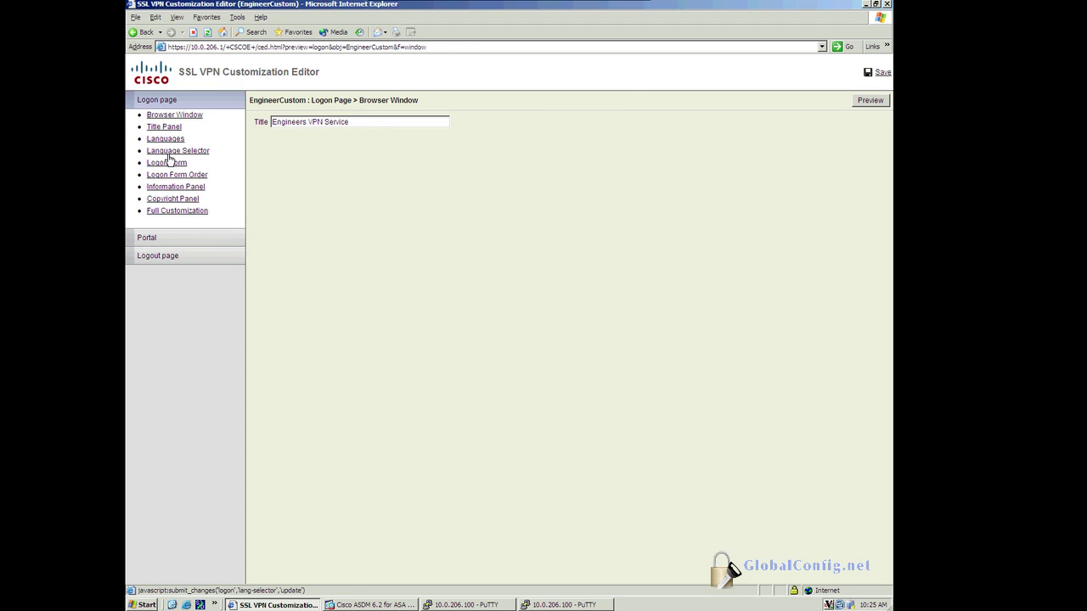
click(166, 164)
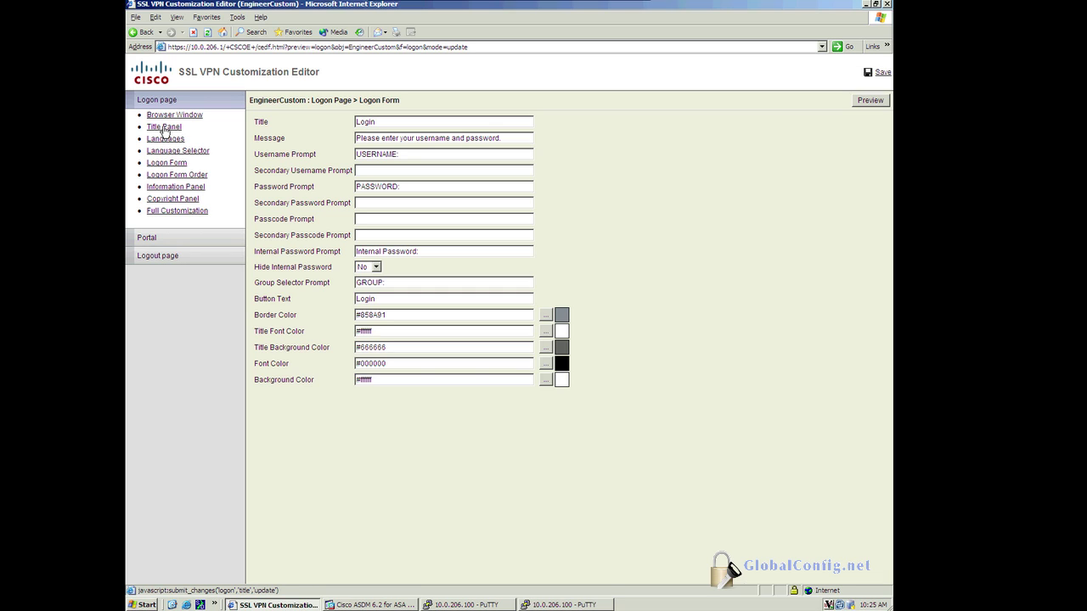
Step: Enter 'Engineering @ Ascolta' as the portal's browser window title and save
click(154, 243)
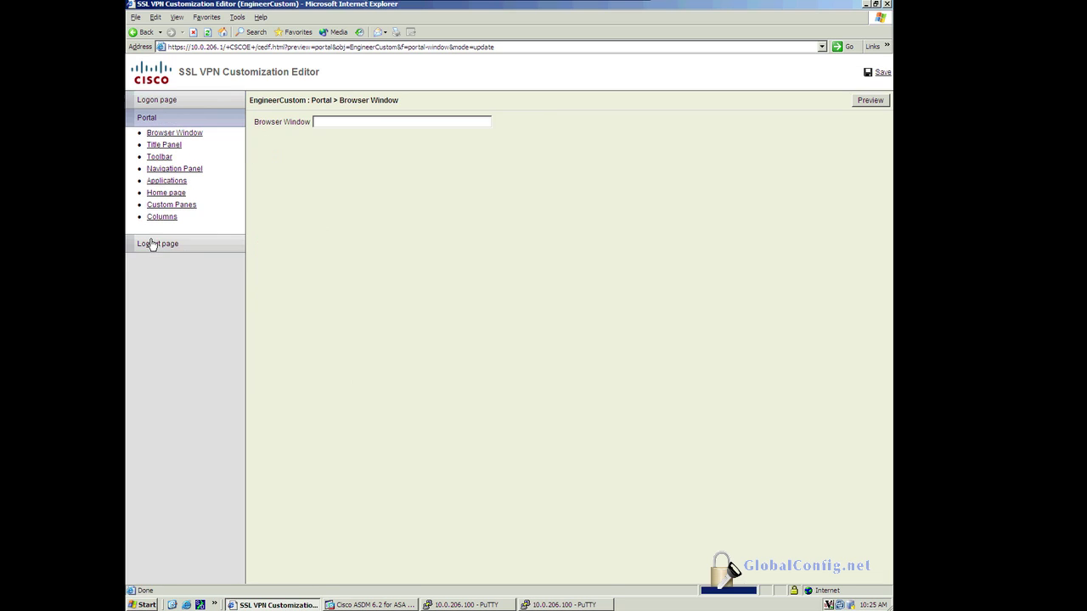
click(181, 139)
click(327, 122)
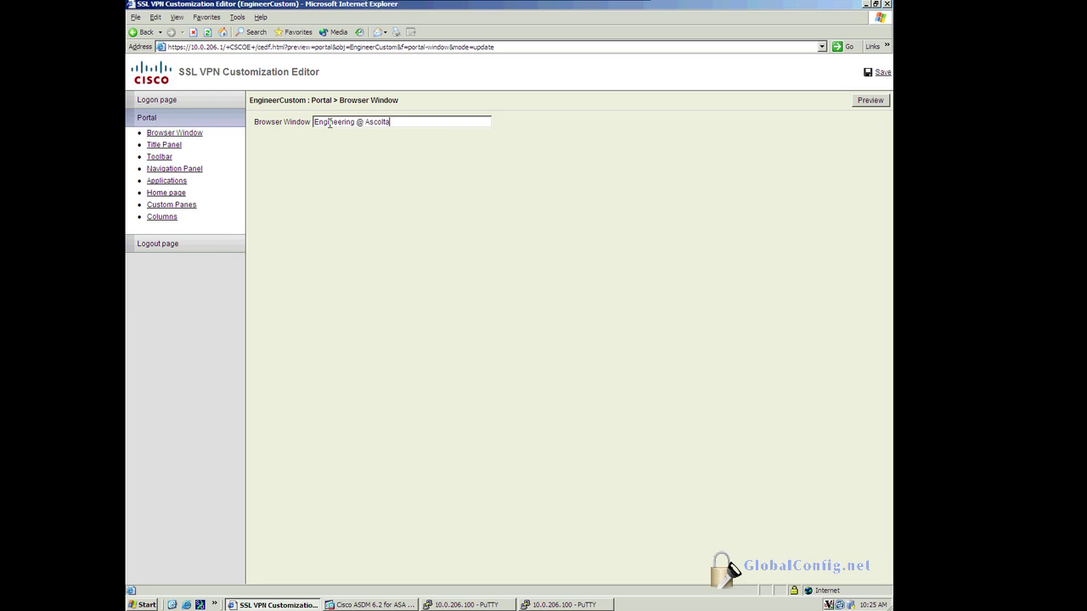
click(880, 72)
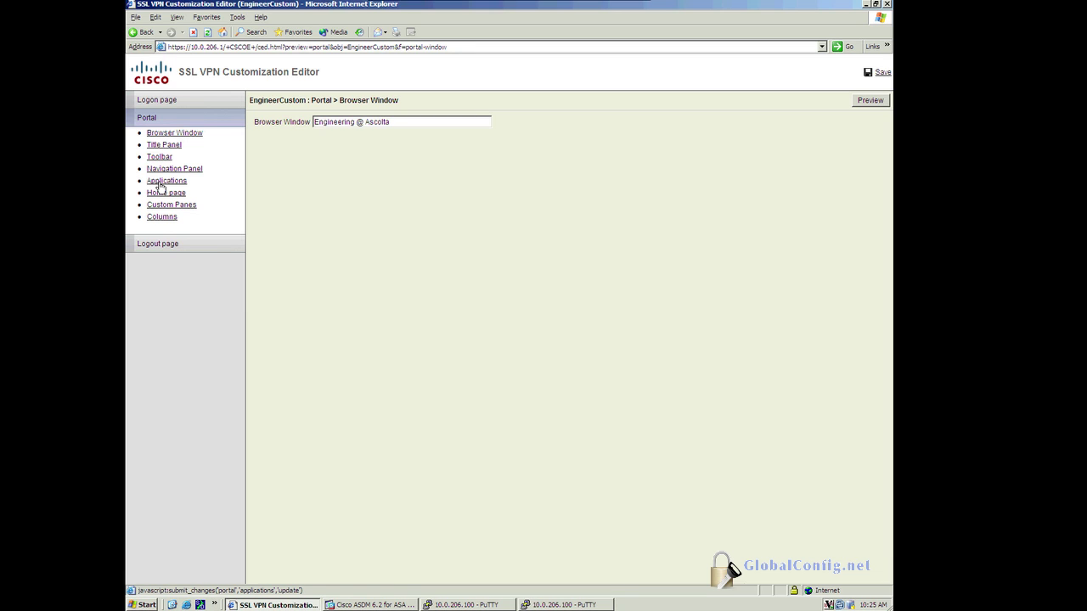
Step: Set the portal title panel font colour to a medium blue (#184cba)
click(168, 146)
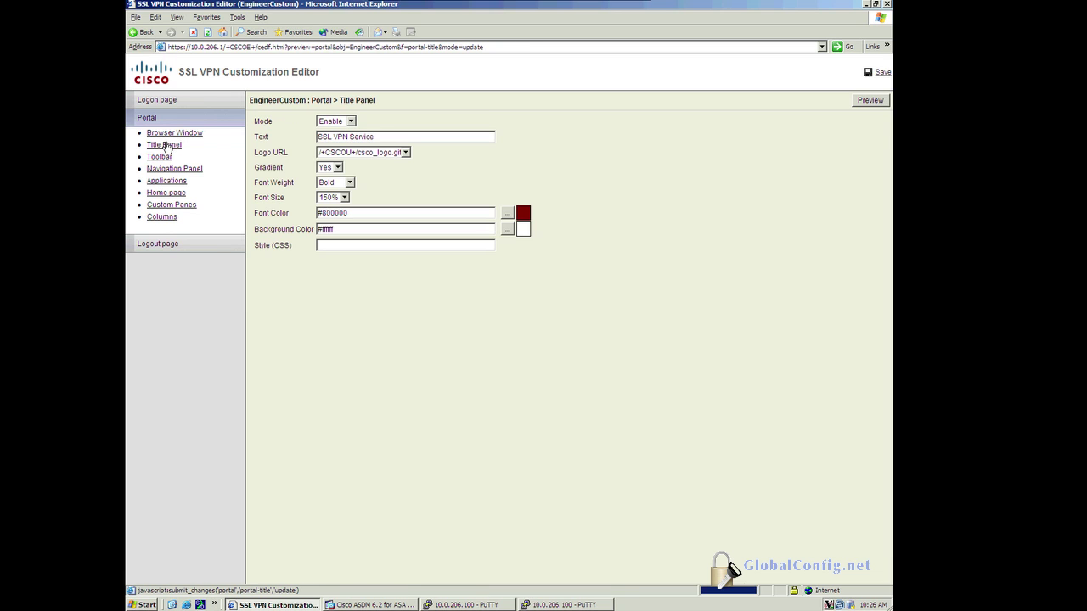
click(507, 214)
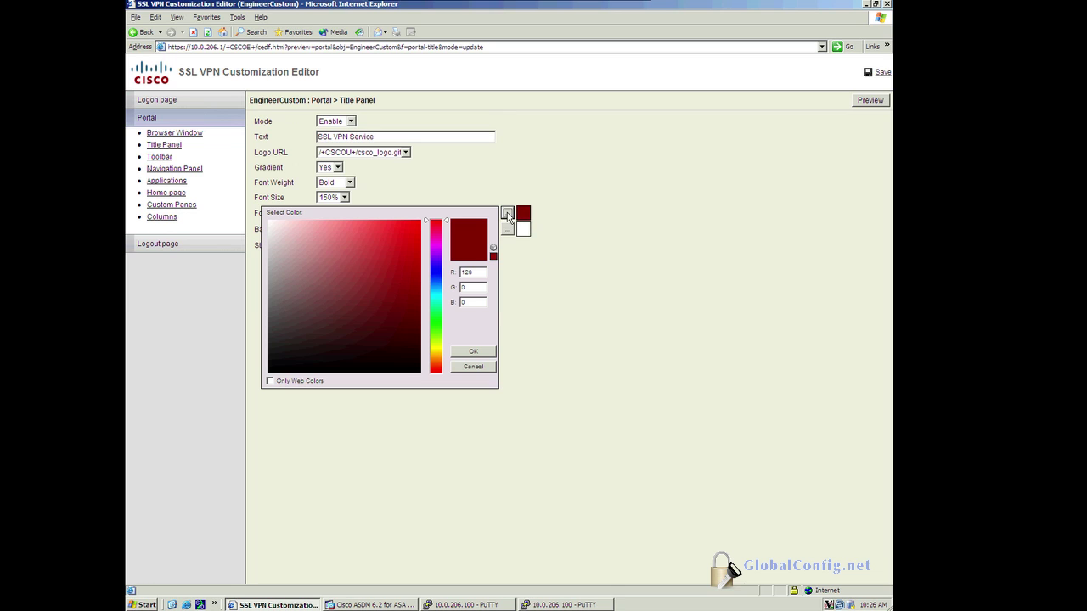
click(435, 271)
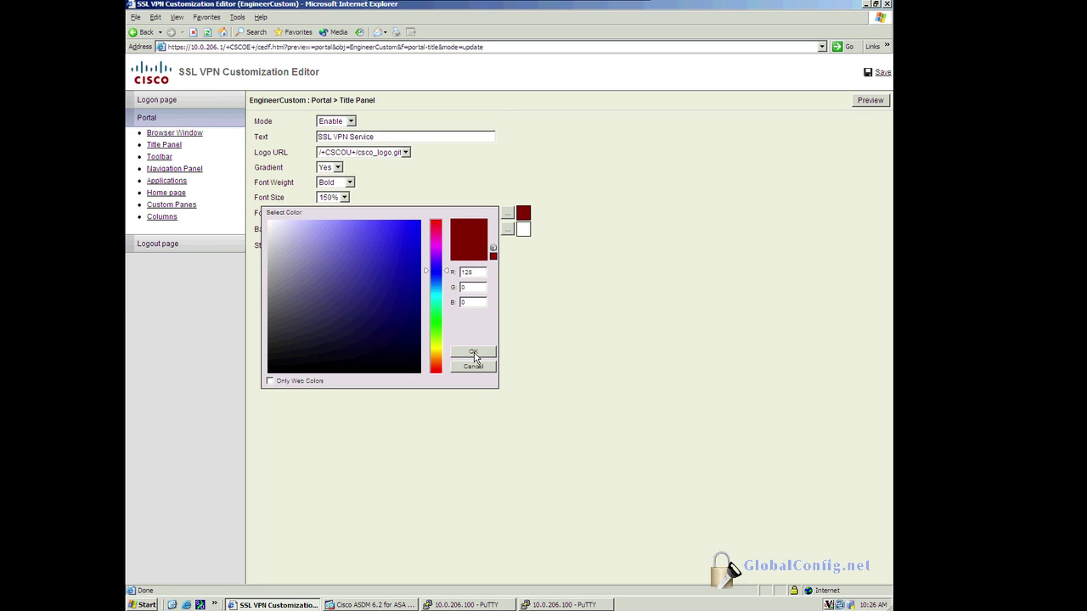
click(473, 353)
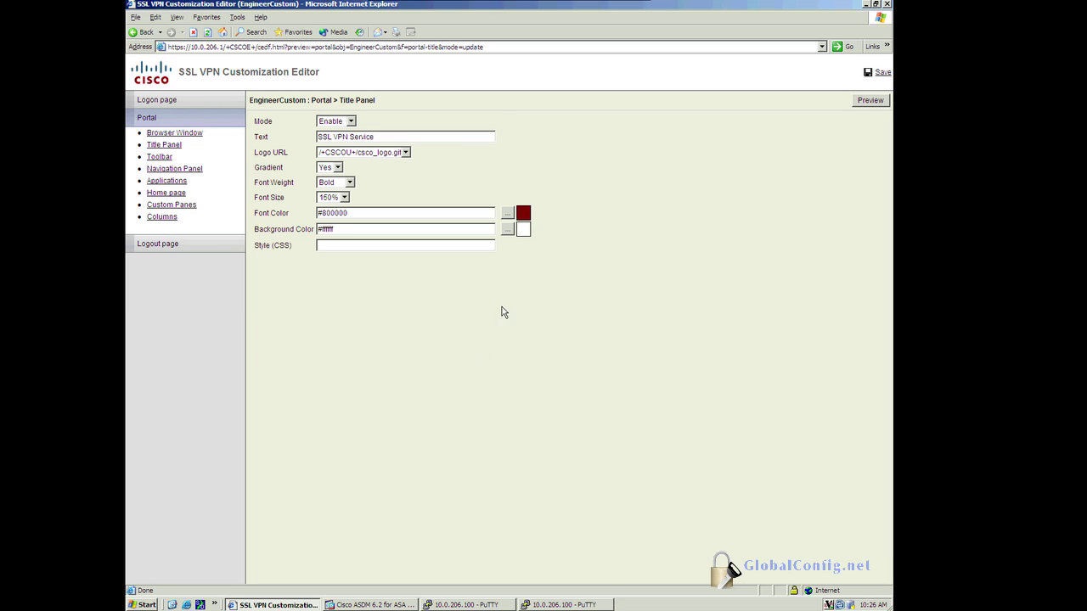
click(507, 214)
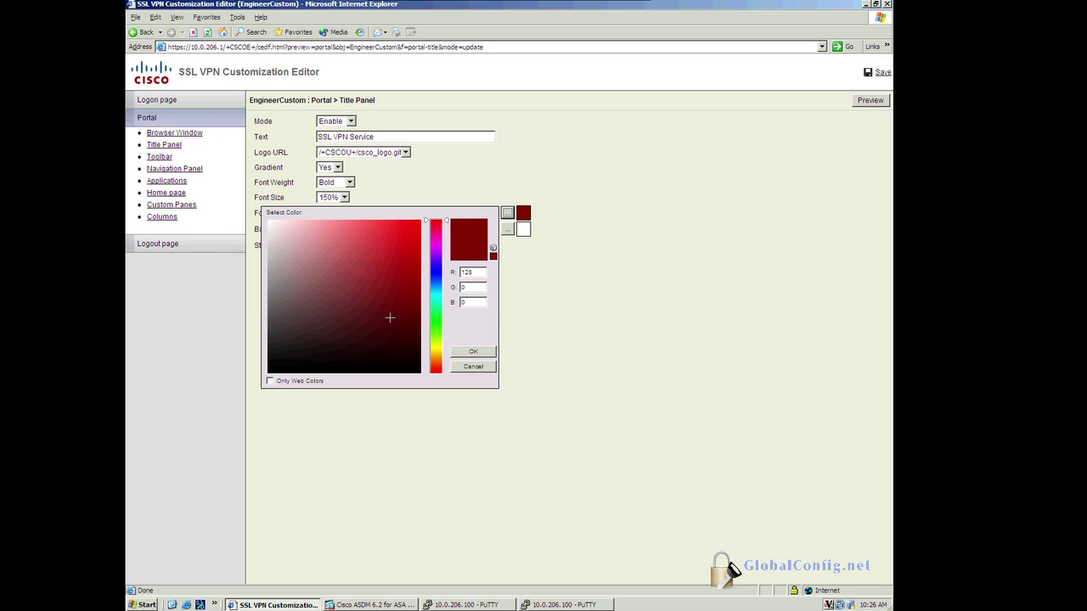
click(435, 278)
click(472, 354)
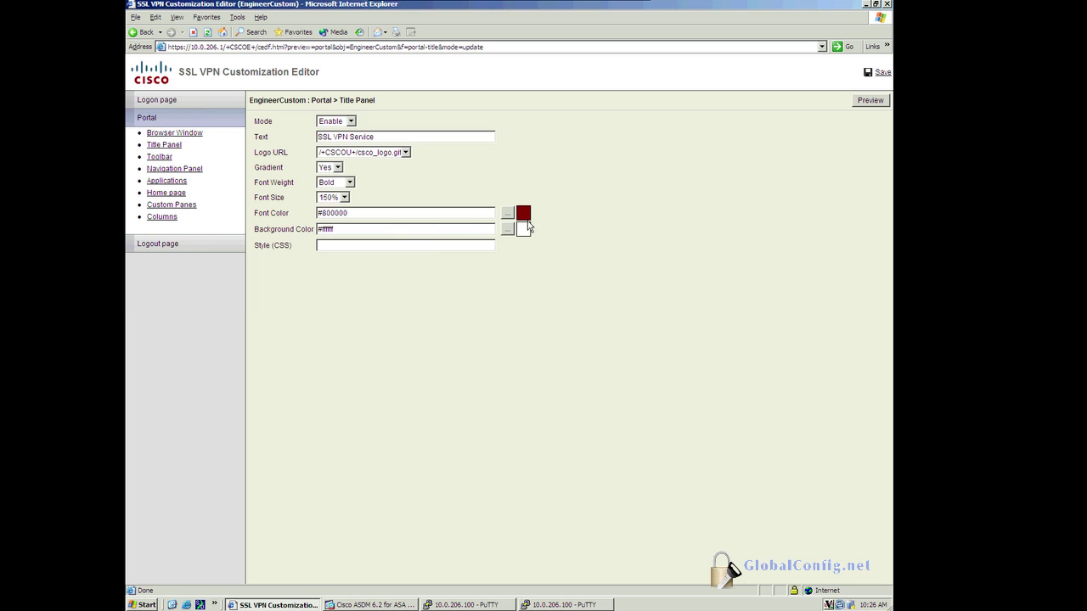
click(507, 212)
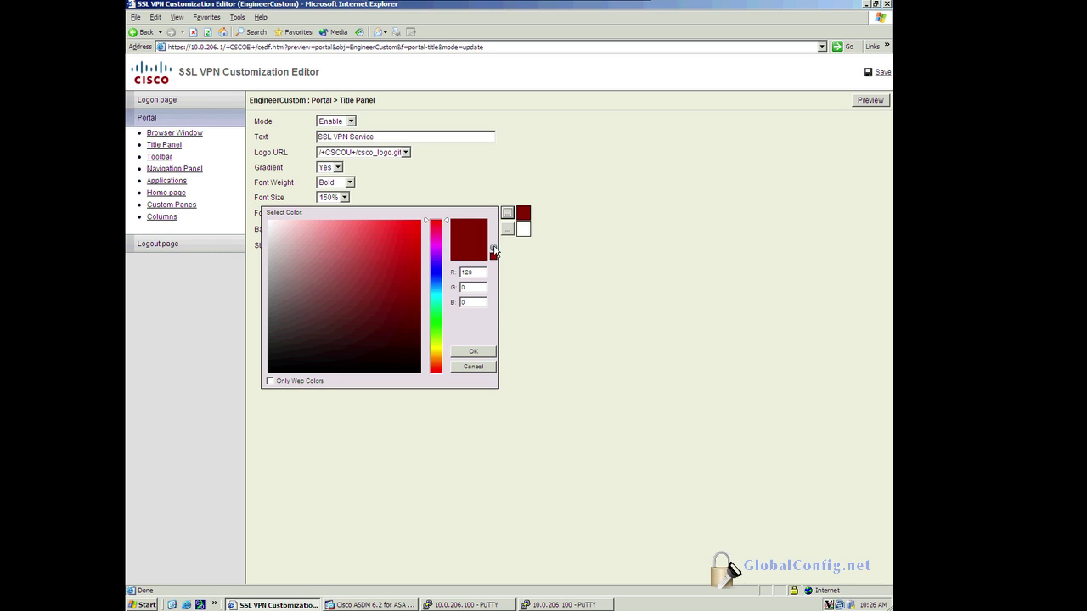
click(436, 280)
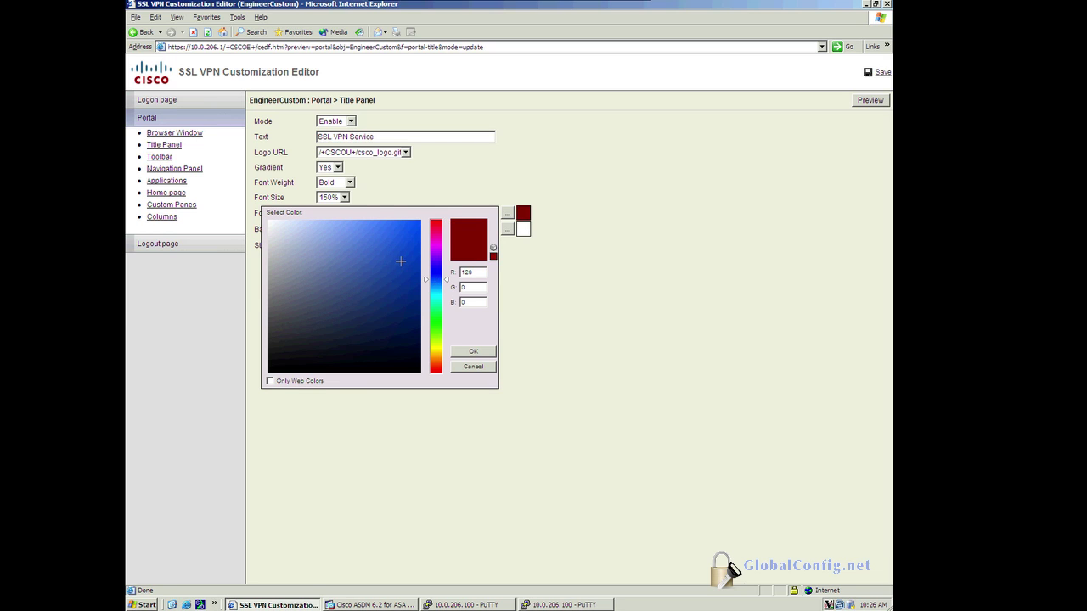
click(400, 261)
click(464, 352)
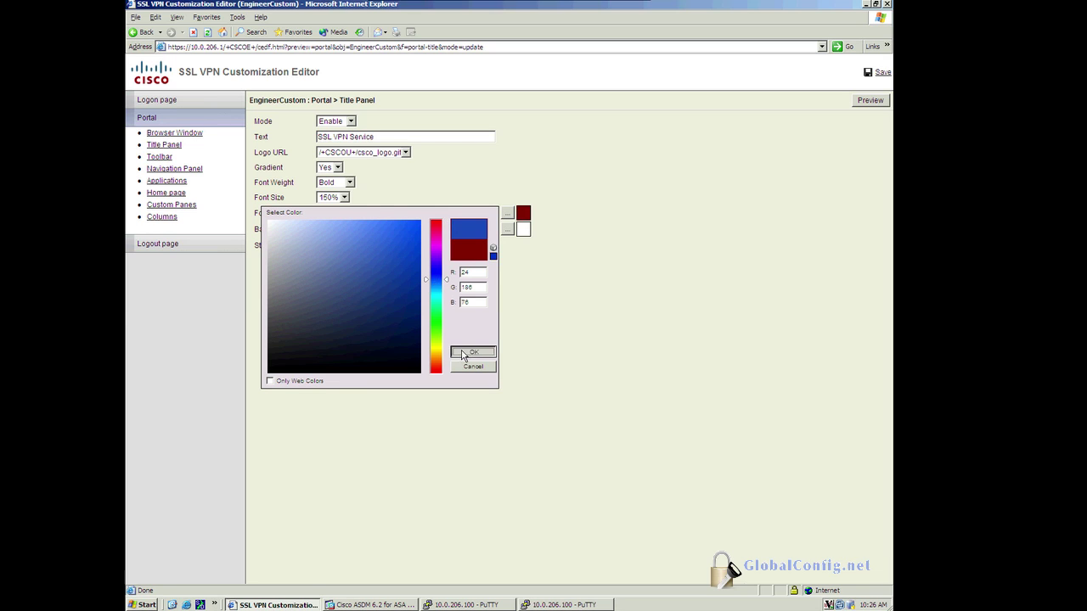
Step: Give the title panel a pale beige background (#e9e2d0) and save the profile
click(507, 230)
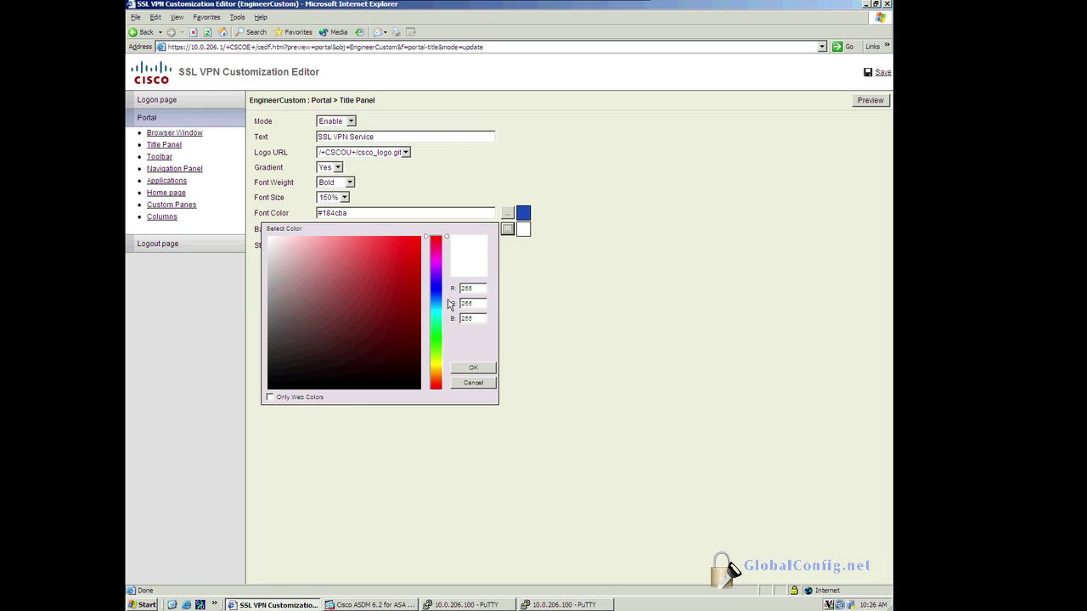
drag(435, 240, 436, 373)
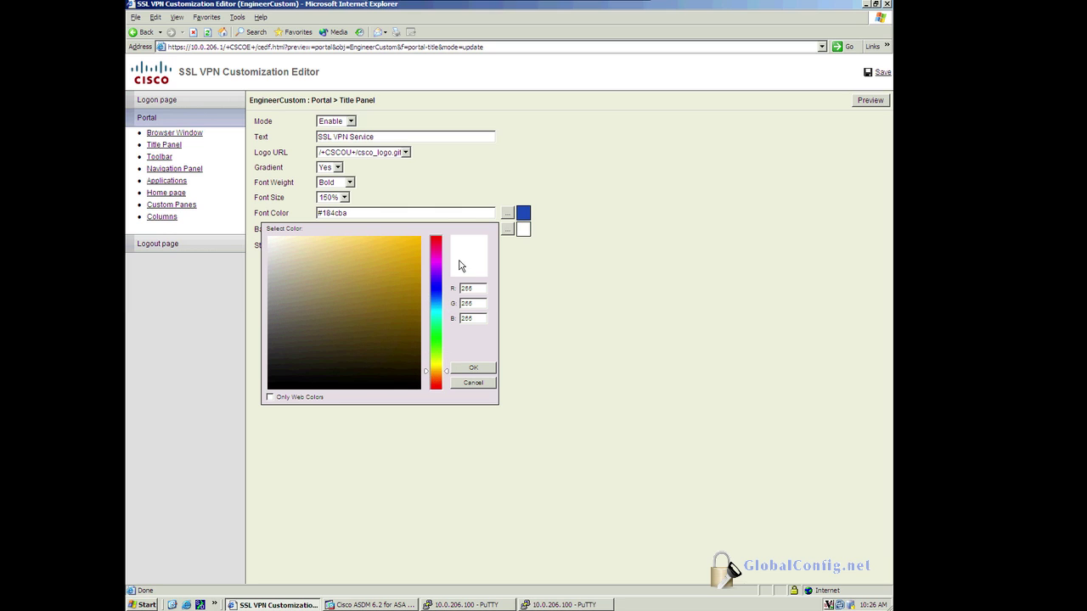
click(311, 253)
click(283, 245)
click(278, 243)
click(281, 252)
click(473, 369)
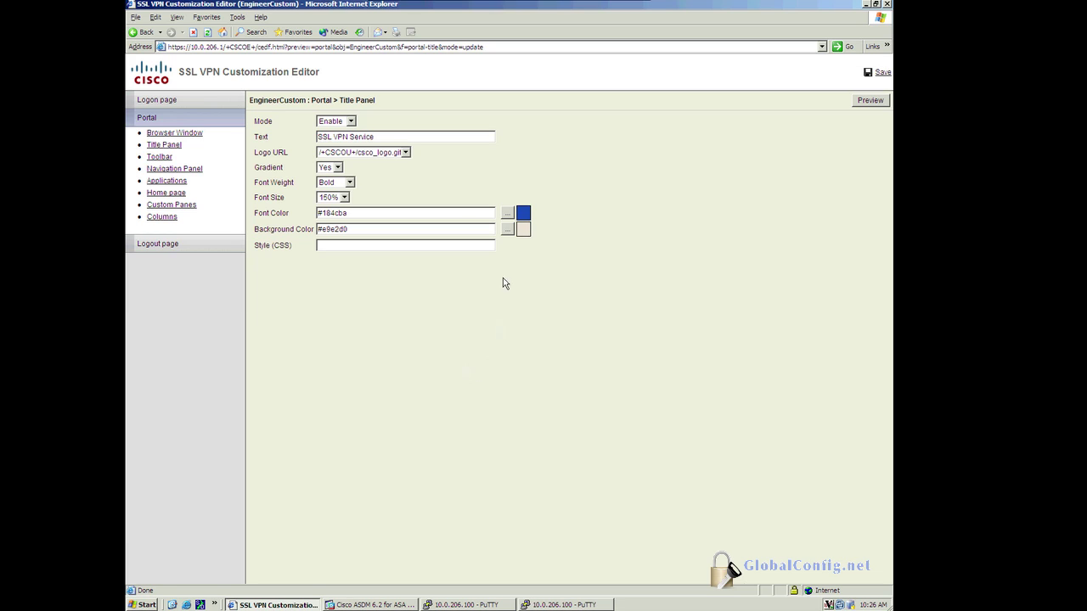
click(881, 74)
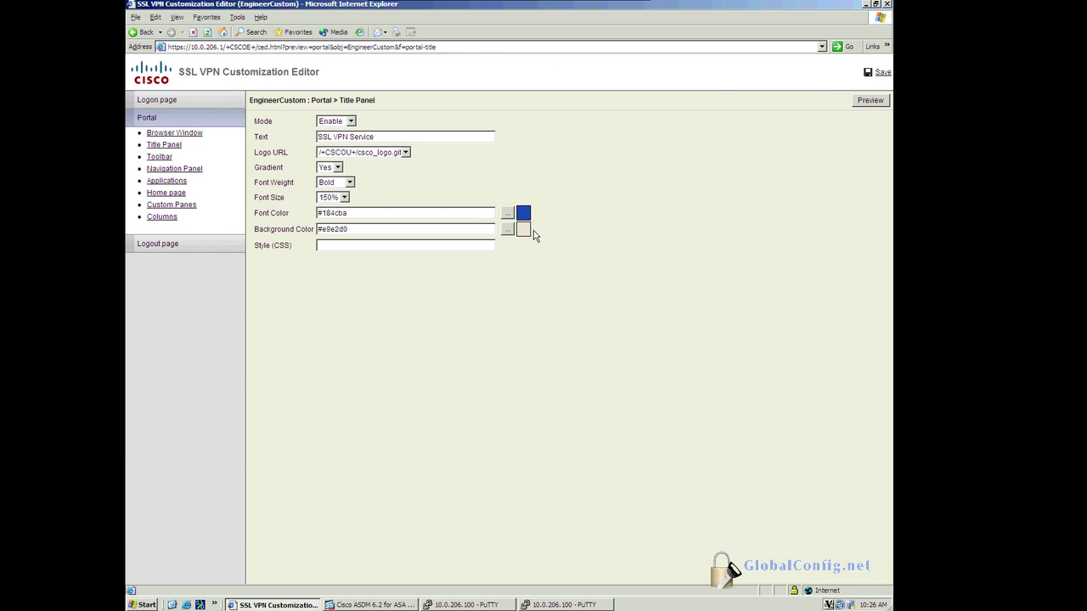
Step: Save and close the customization editor, then open the Eng group policy for editing
click(880, 74)
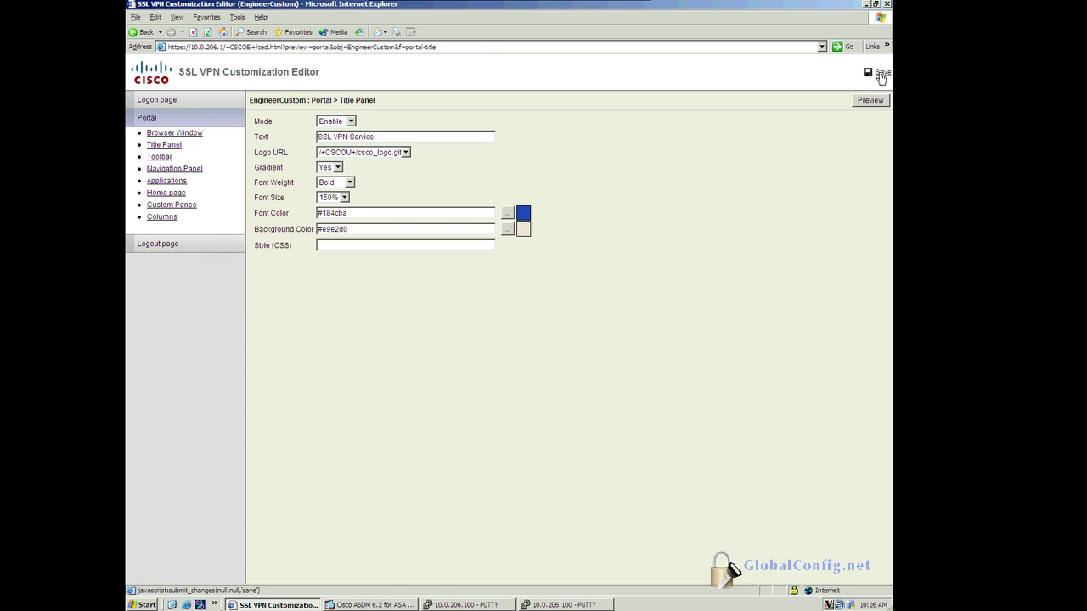
click(887, 5)
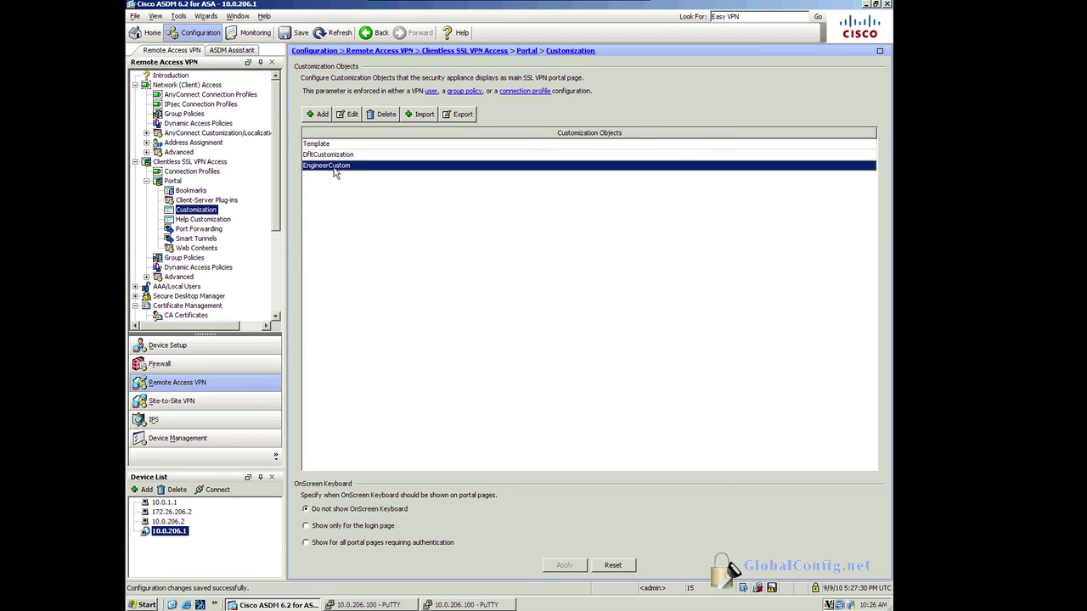
click(336, 155)
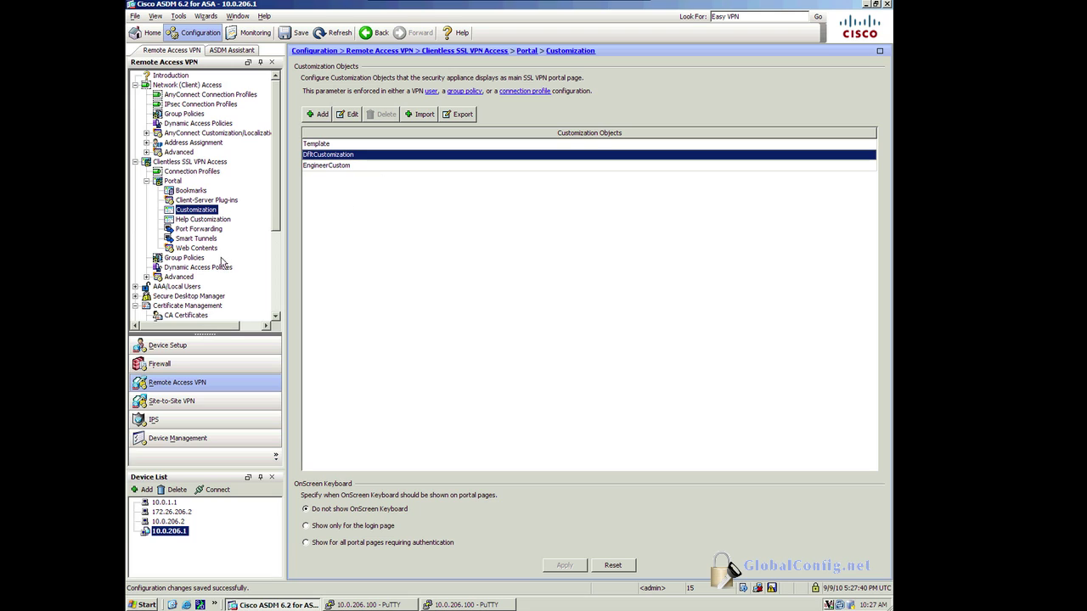
click(196, 259)
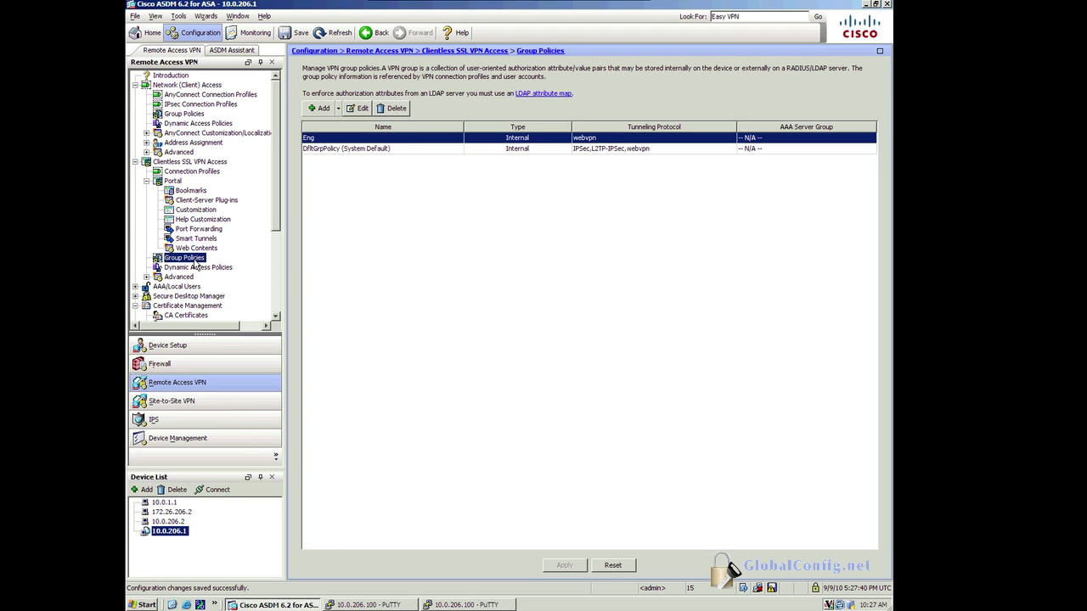
click(312, 141)
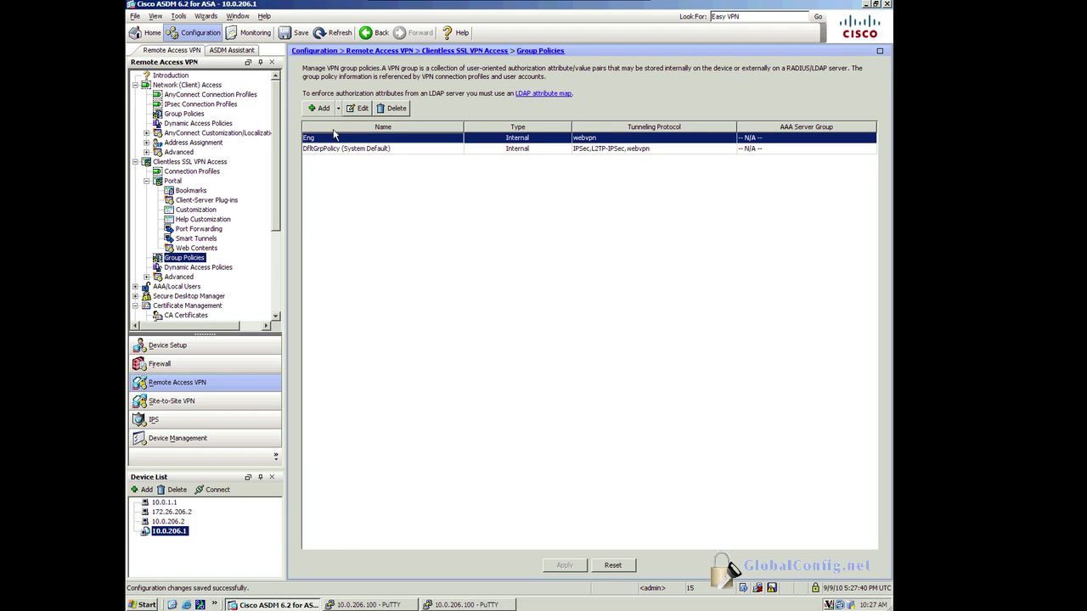
click(360, 109)
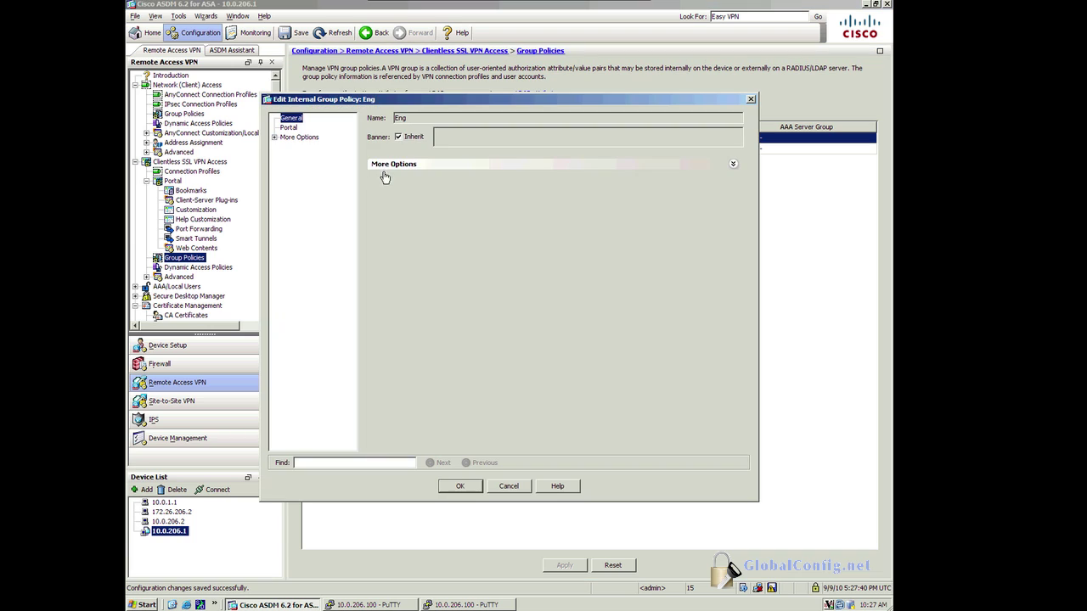
Step: Uncheck Inherit for Eng's portal customization, choose EngineerCustom, and close the policy editor
click(288, 128)
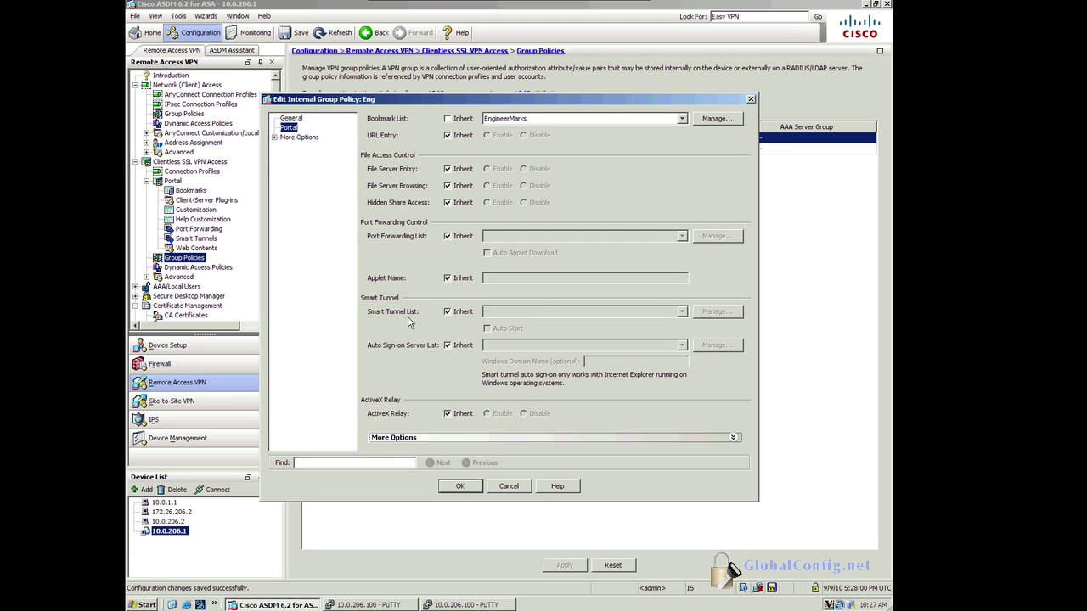
click(275, 138)
click(308, 148)
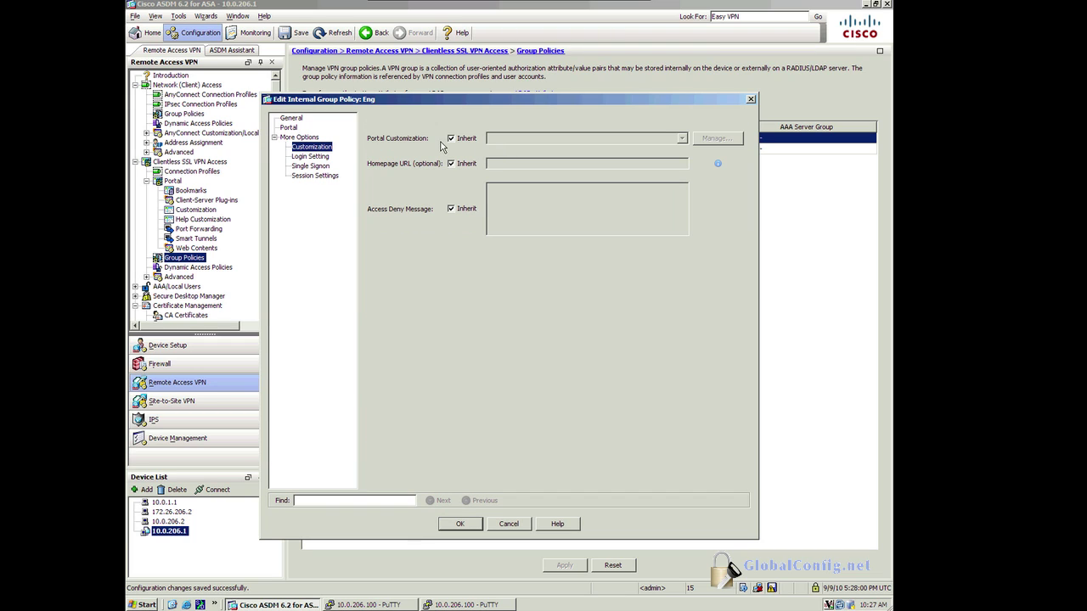
click(451, 138)
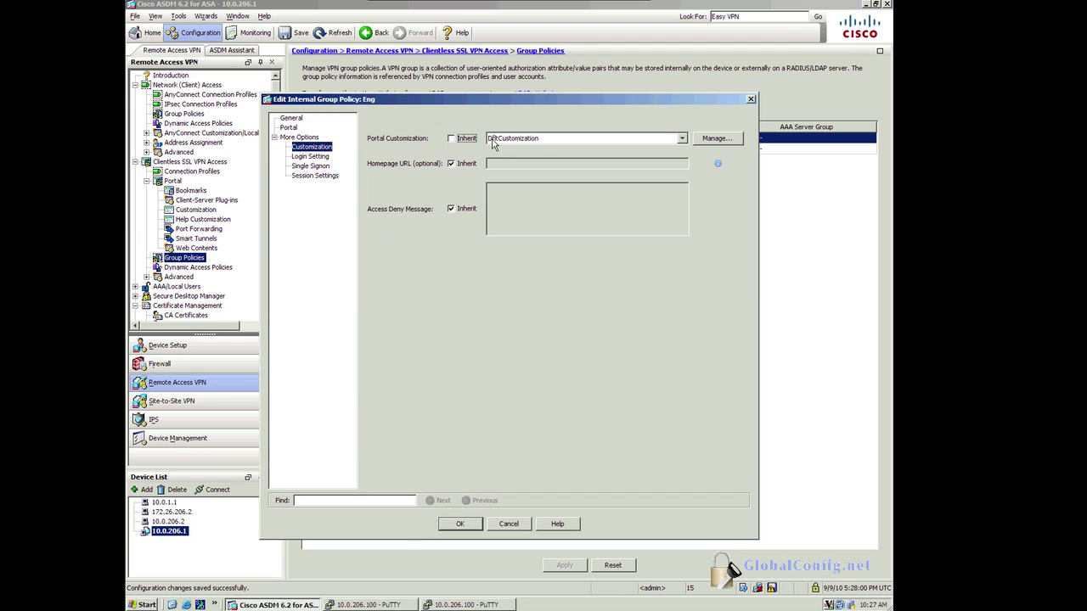
click(535, 143)
click(529, 162)
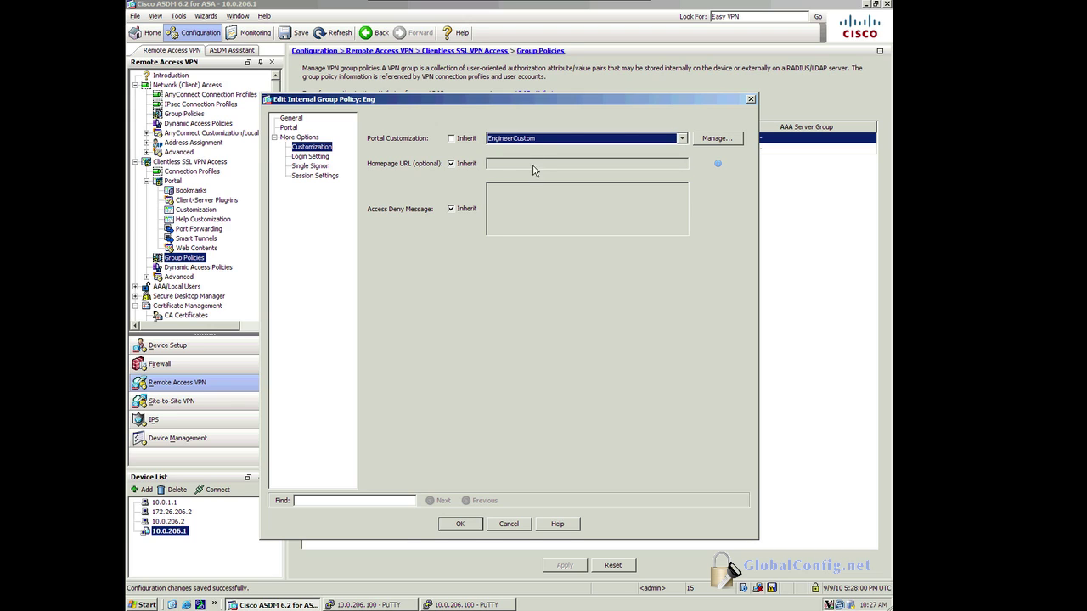
click(532, 145)
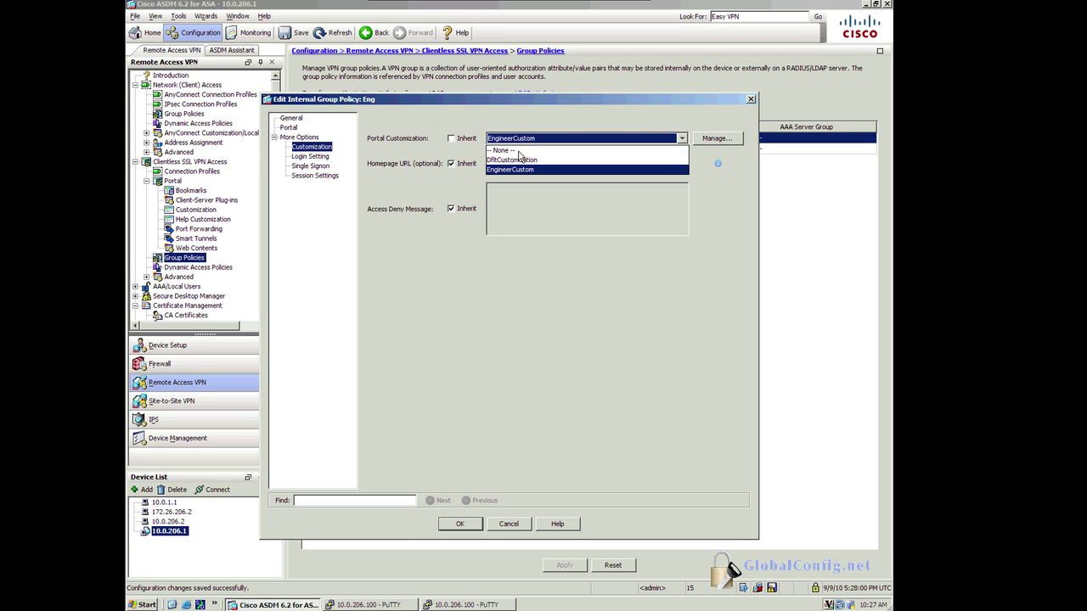
click(519, 161)
click(511, 528)
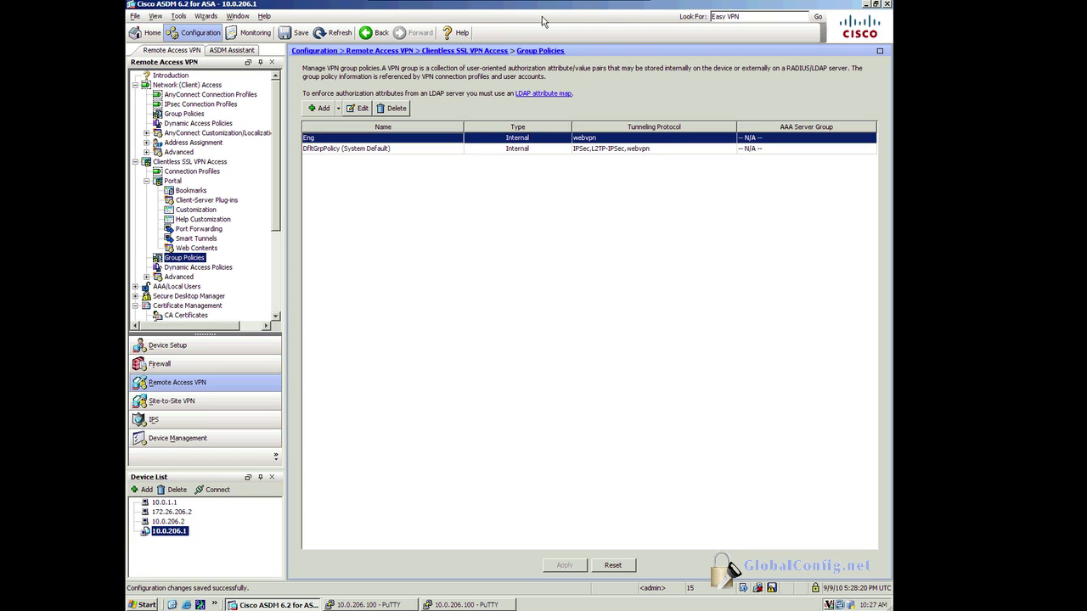
Step: Switch to the Remote Office machine and exit its older ASDM session
click(588, 5)
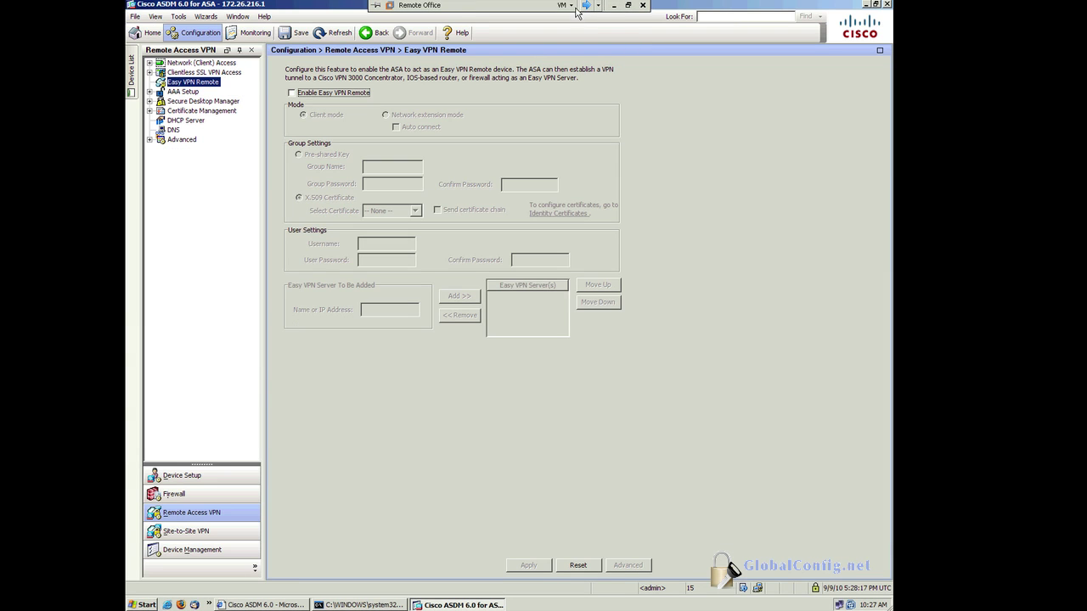
click(886, 4)
click(478, 324)
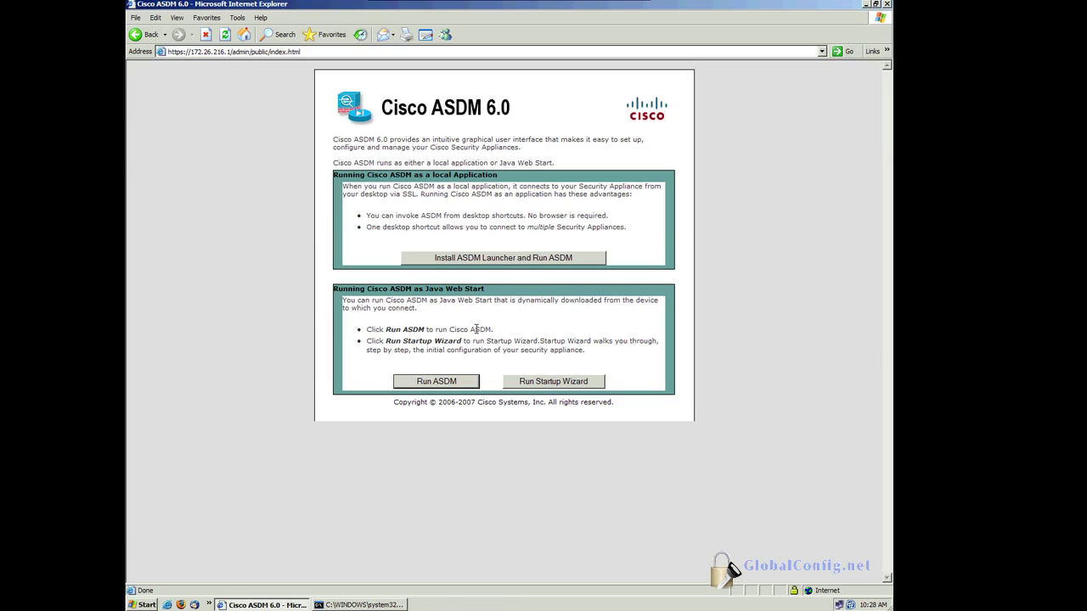
click(228, 51)
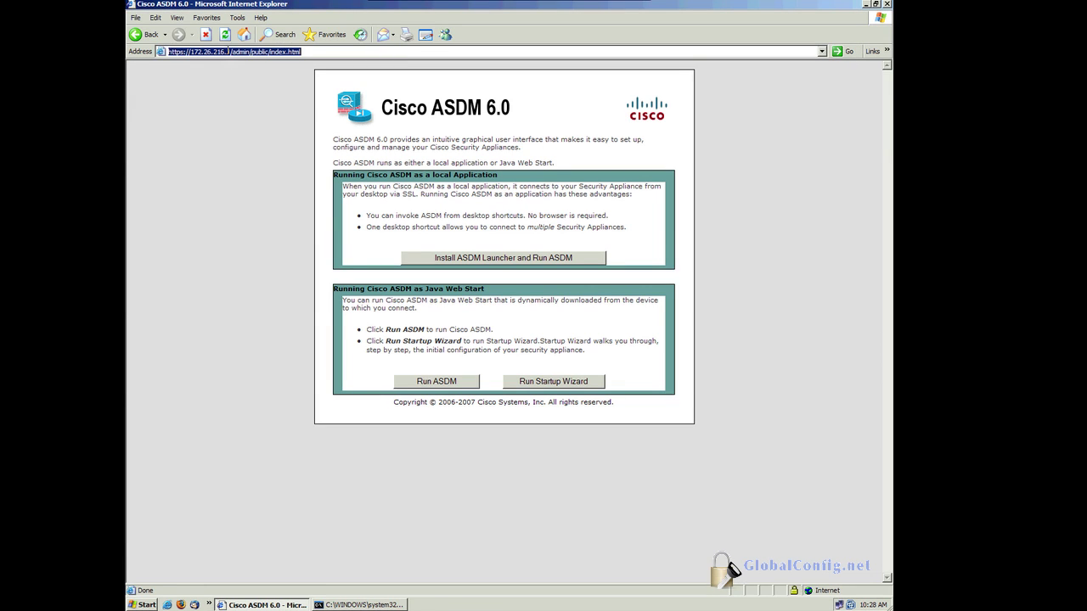
text(https://192.168.20)
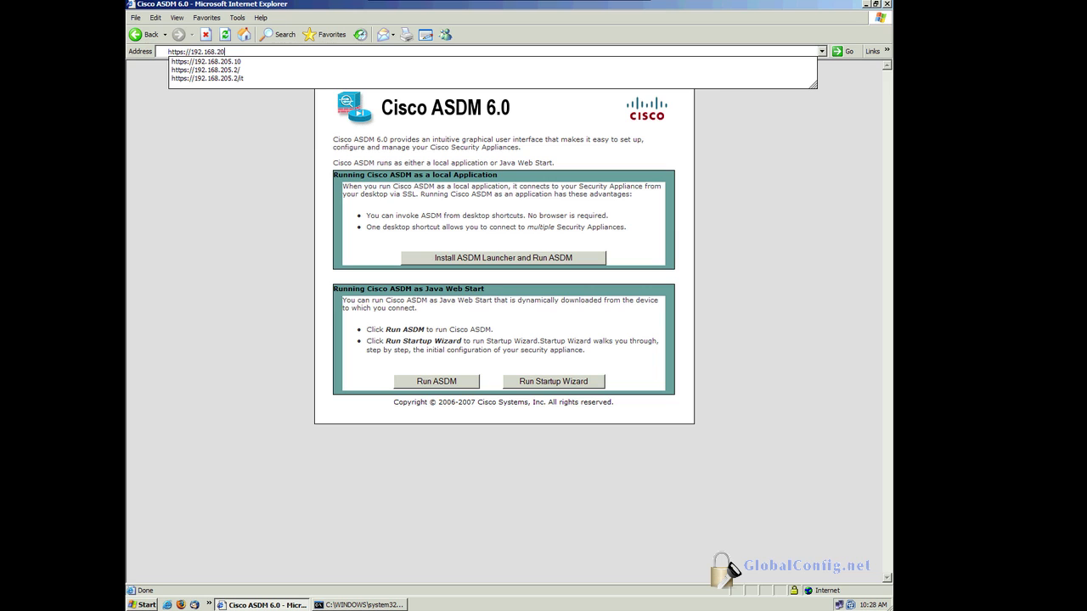
text(5.10)
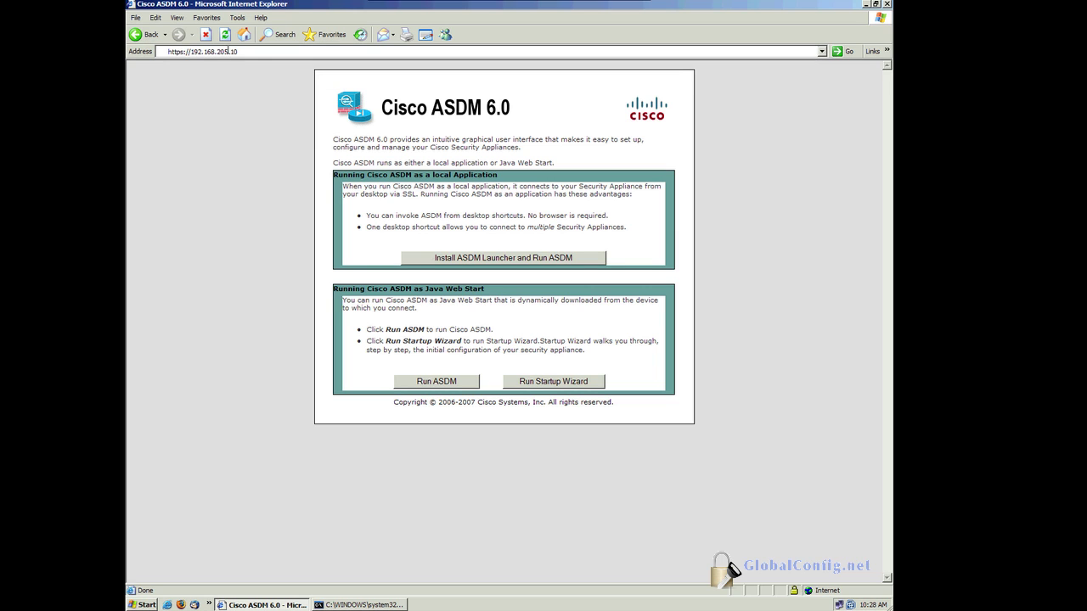
key(BackSpace)
key(Return)
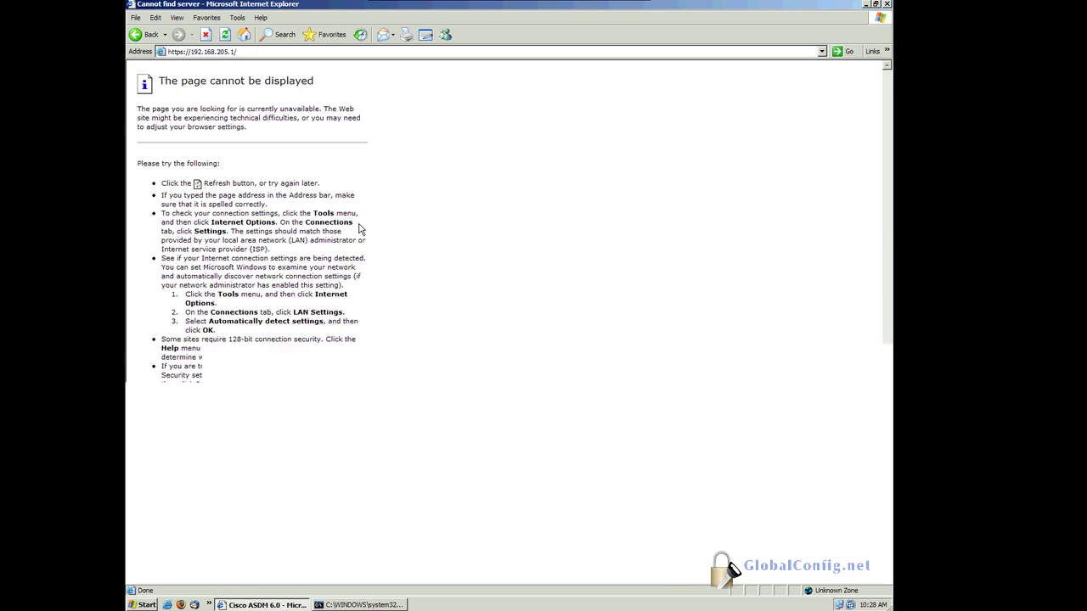
click(190, 53)
click(190, 55)
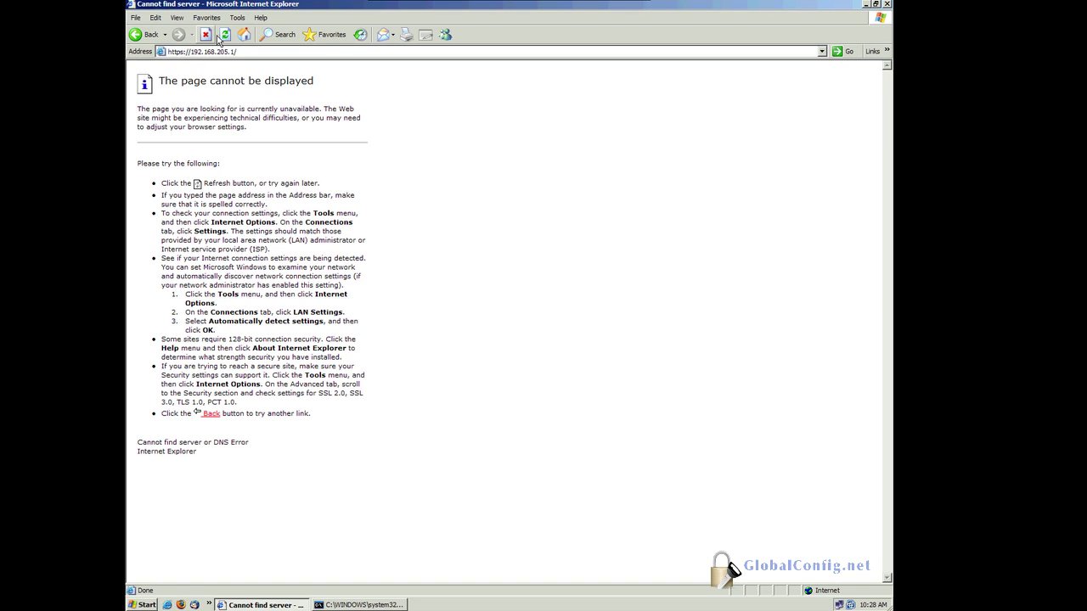
click(226, 35)
click(183, 53)
click(183, 53)
Step: Run 'sh ip' in the PuTTY session to list the ASA's interface addresses
mouse_move(453, 2)
click(582, 5)
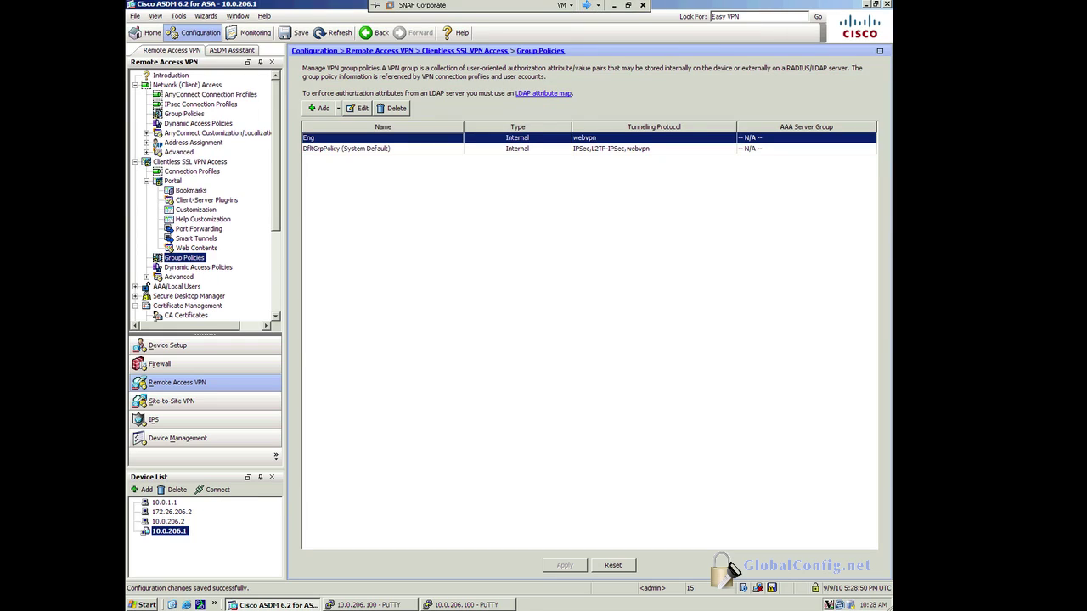
click(446, 605)
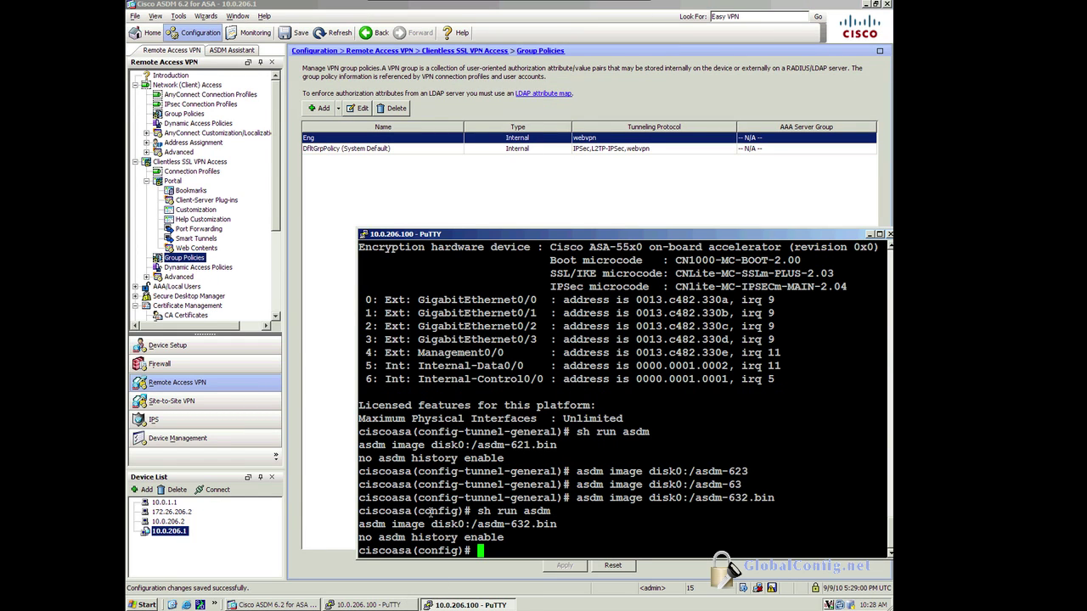
text(sh ip)
key(Return)
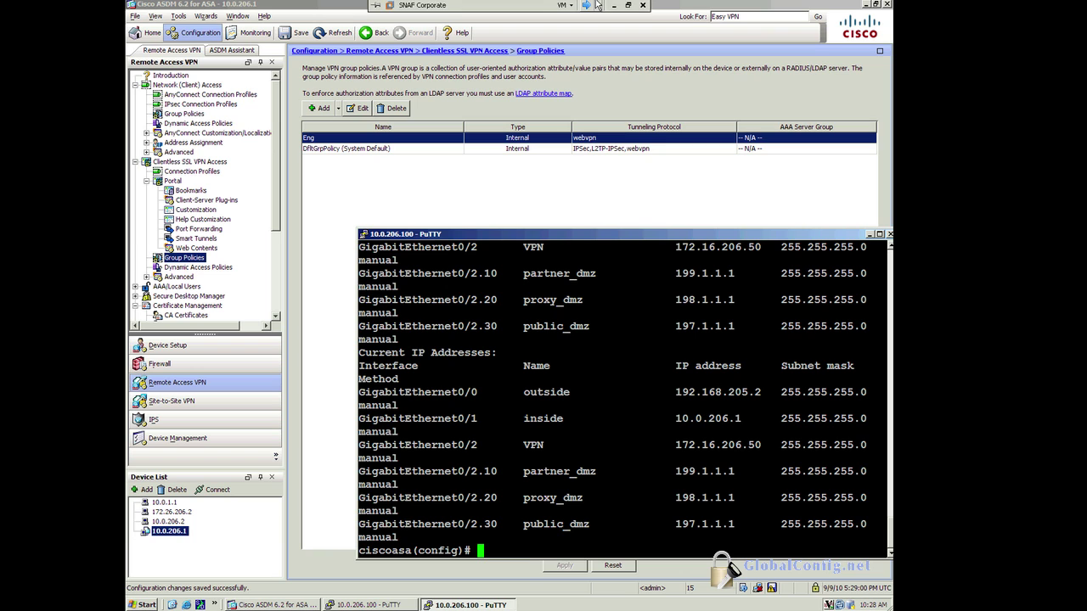
click(586, 7)
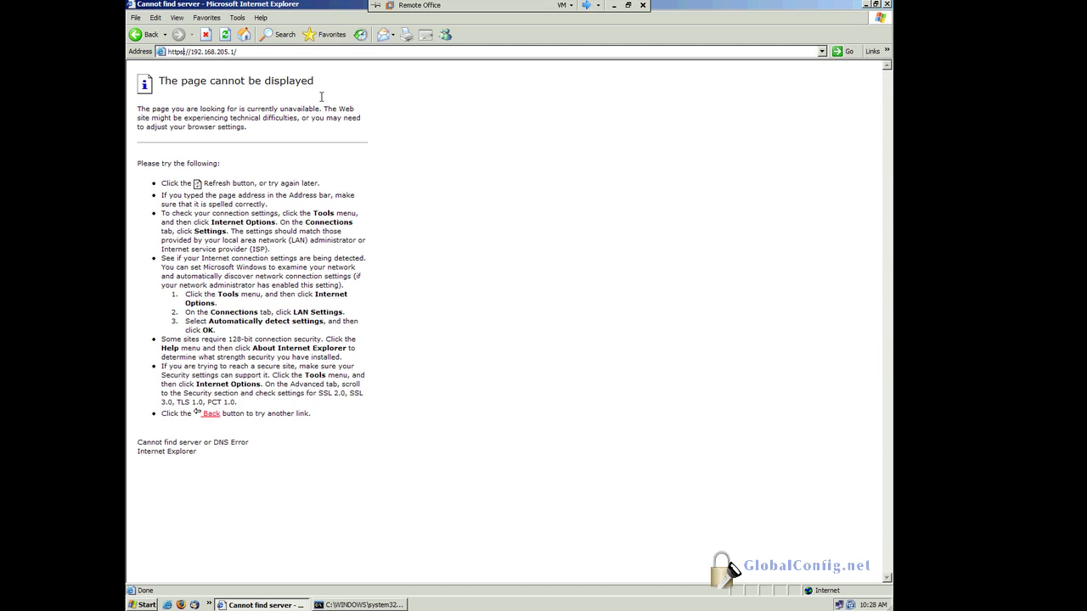
click(261, 52)
key(BackSpace)
key(BackSpace)
text(2/)
key(Return)
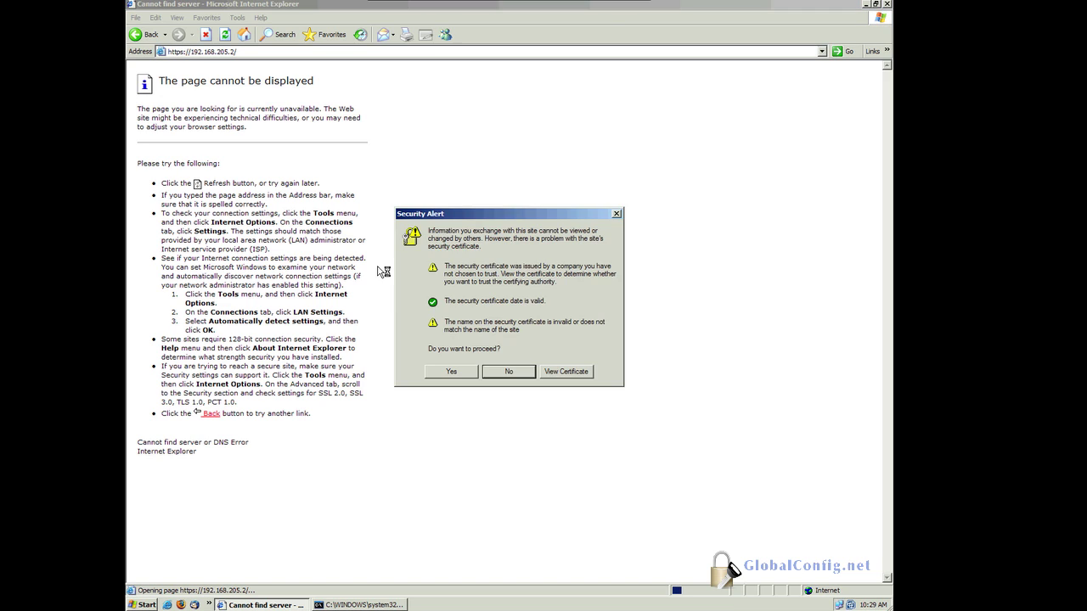
Step: Install the ciscoasa certificate and accept the security warning to reach the login page
click(569, 375)
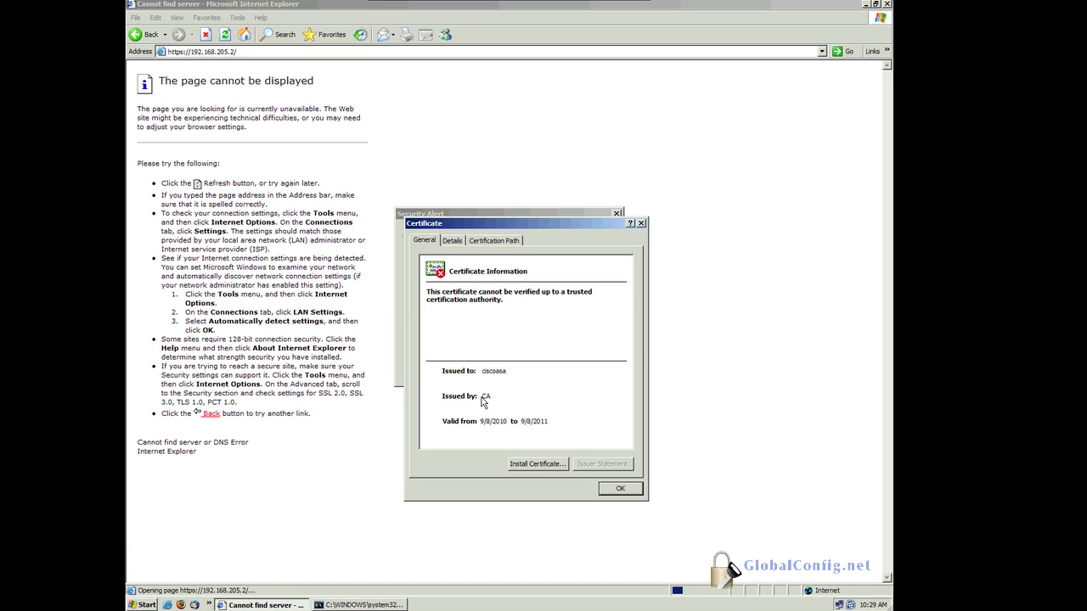
click(533, 465)
click(641, 474)
click(642, 474)
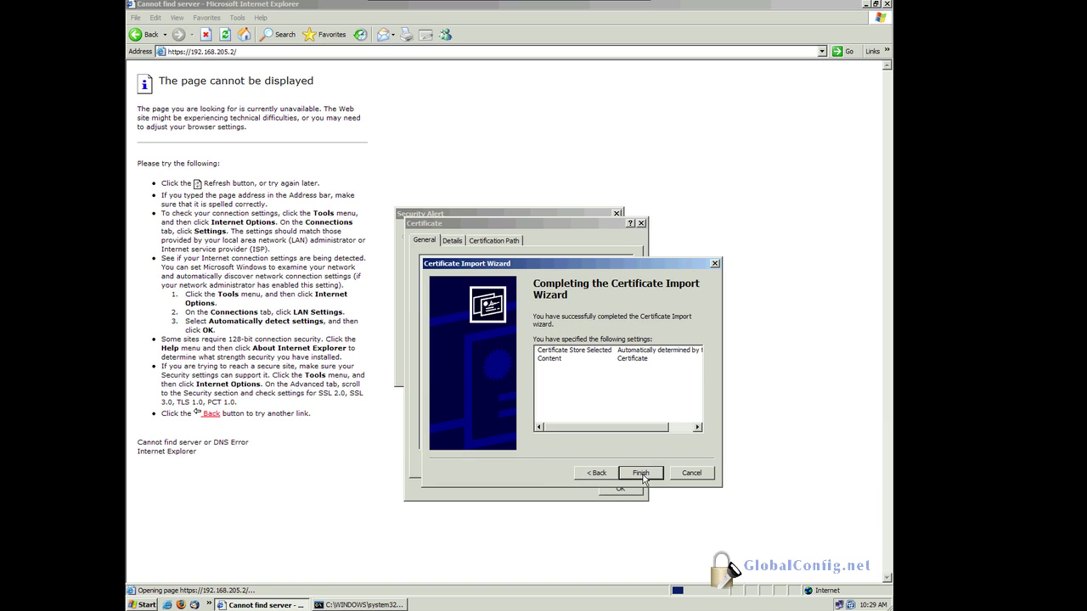
click(642, 474)
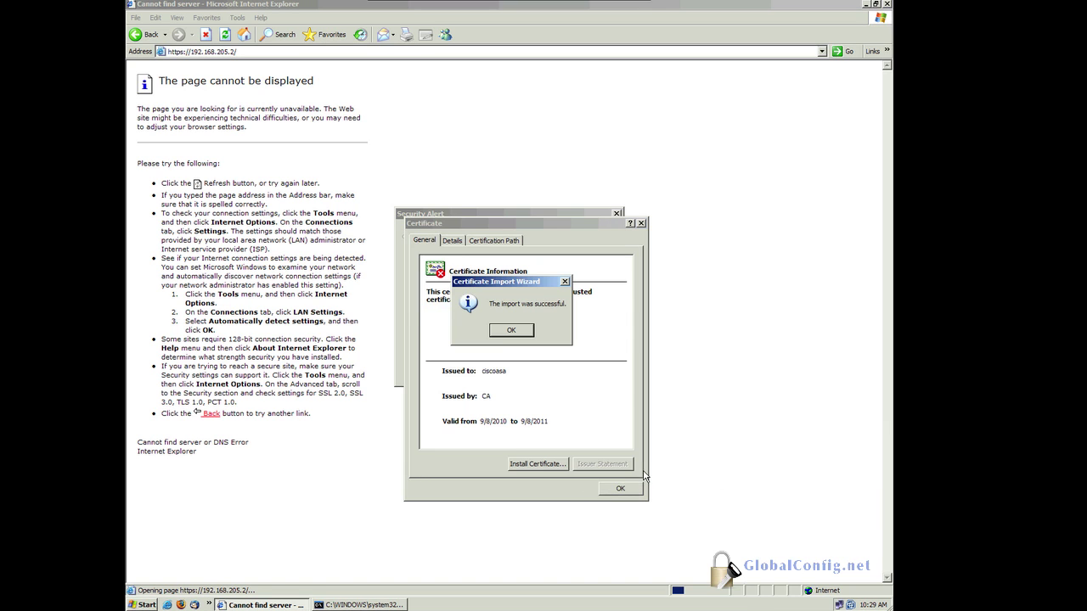
click(519, 333)
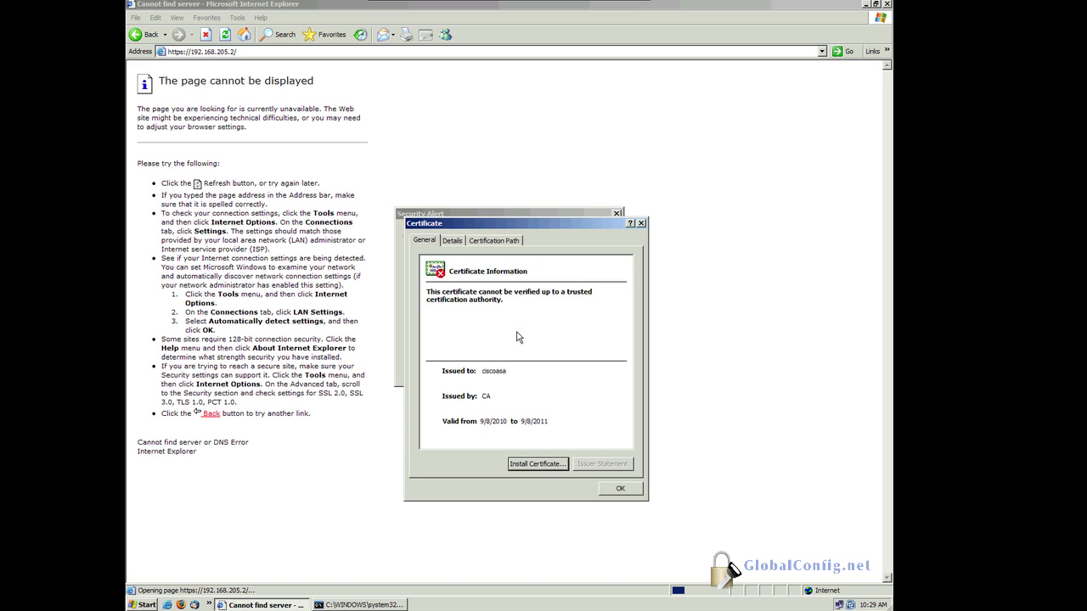
click(621, 490)
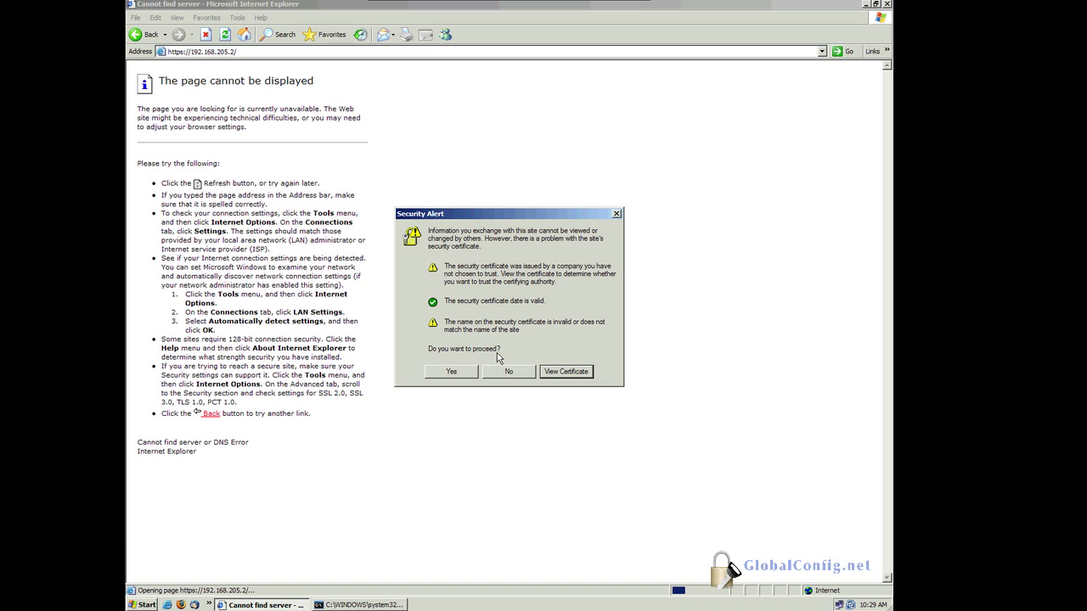
click(452, 377)
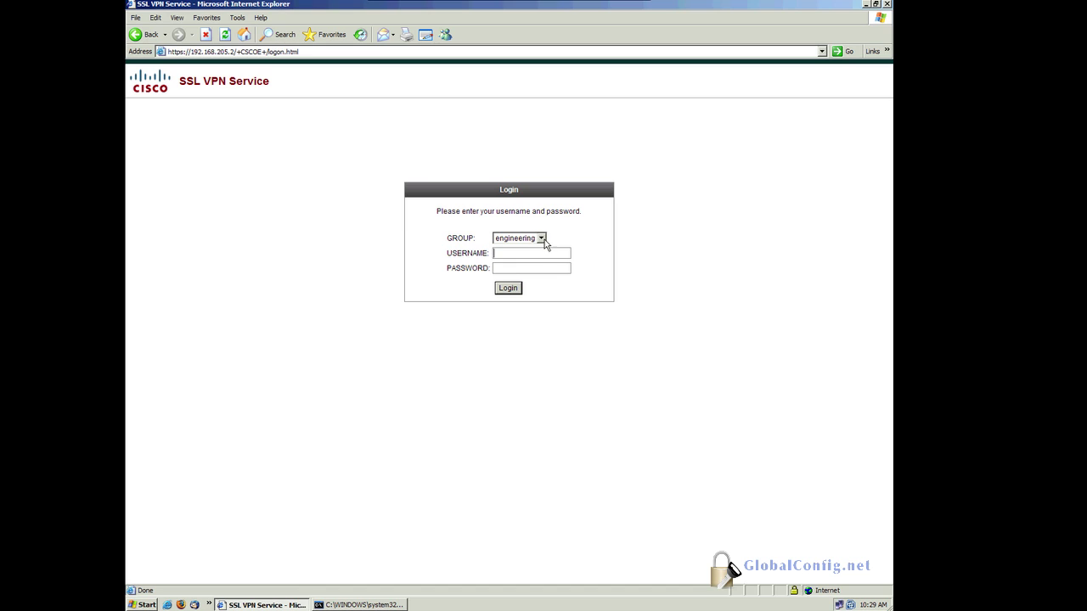
Step: Log in to the portal under the engineering group with the test username, declining AutoComplete
click(541, 238)
click(543, 246)
click(510, 250)
text(cisco)
click(509, 288)
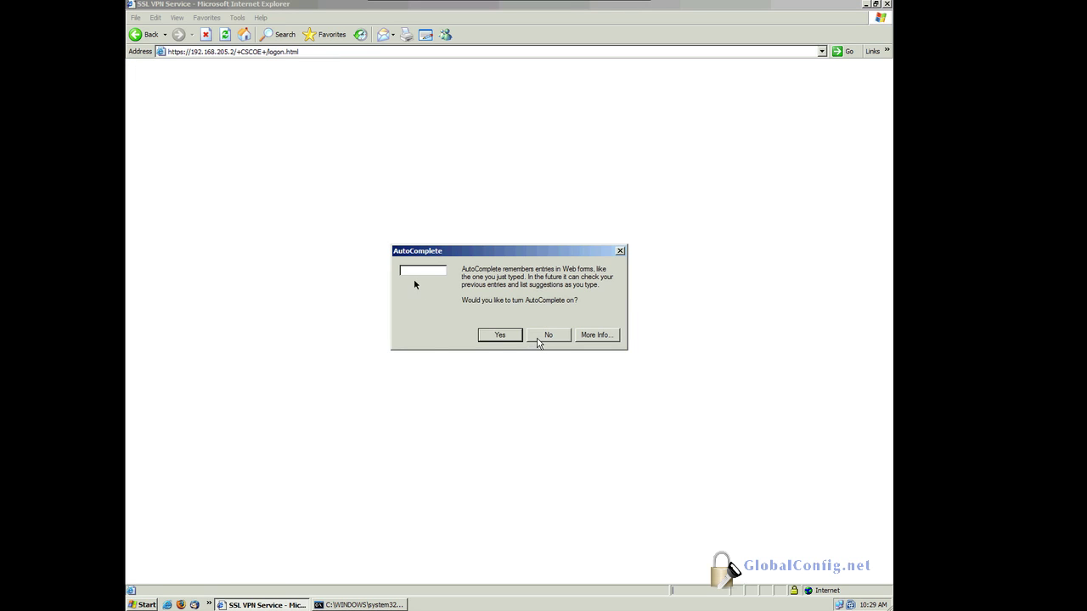
click(548, 336)
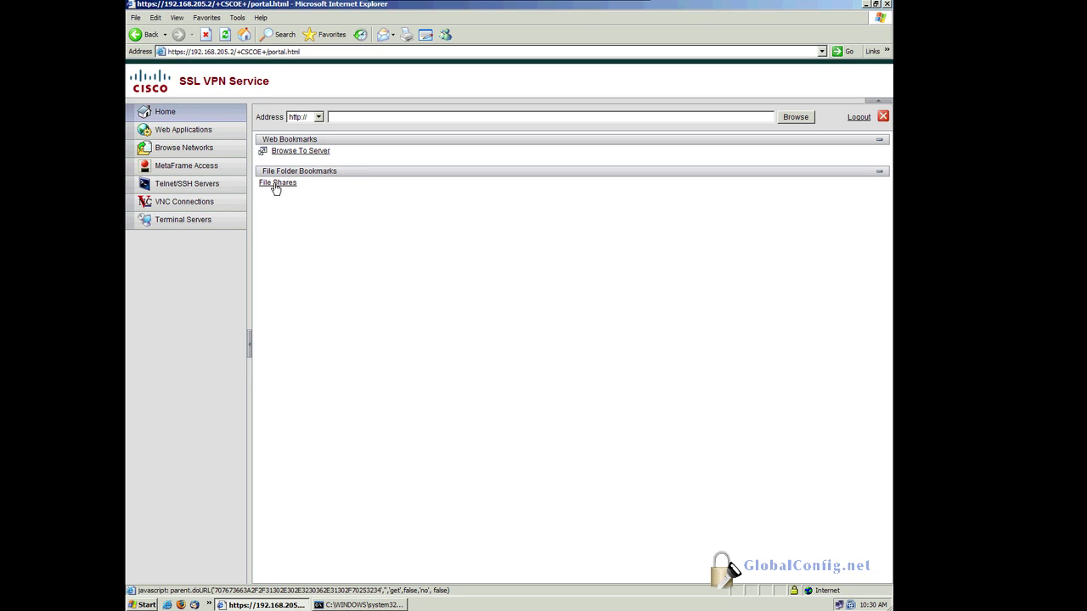
Step: Check the Browse To Server remote desktop, exit it, then start the File Shares login with a username
click(342, 118)
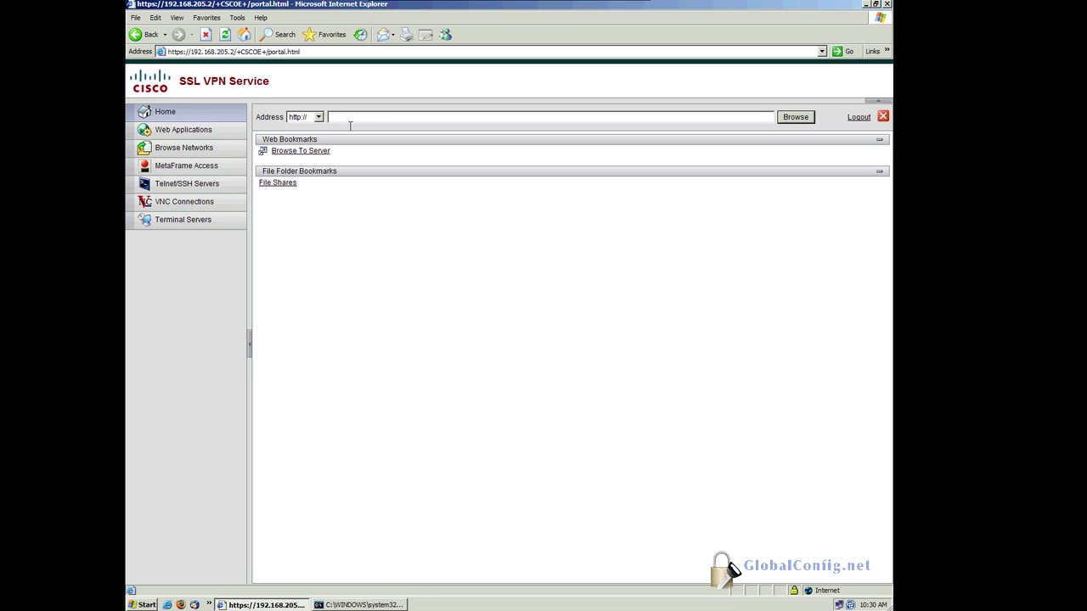
click(309, 150)
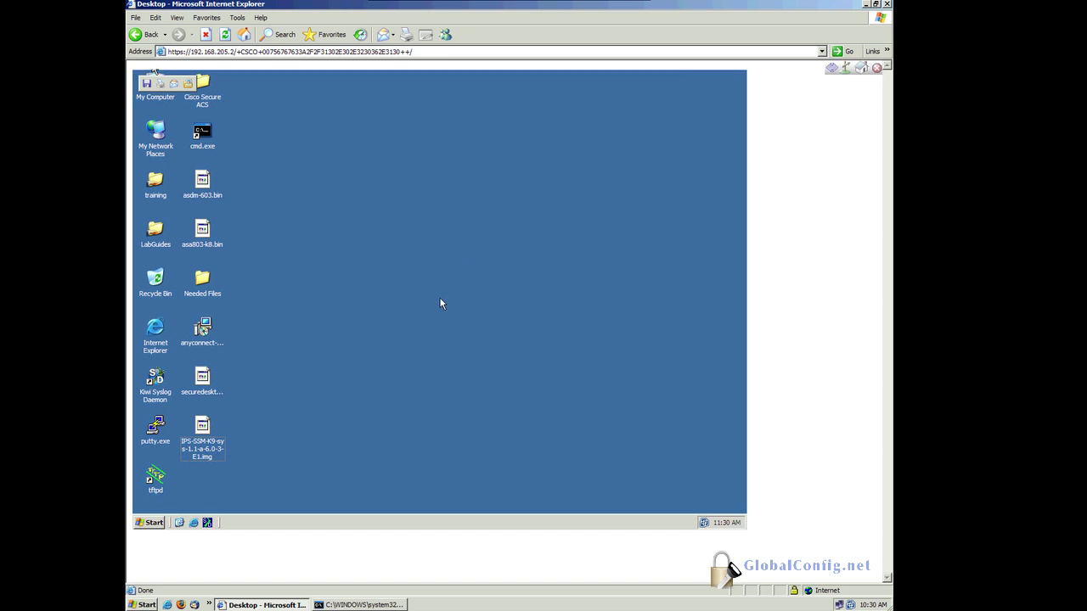
click(862, 69)
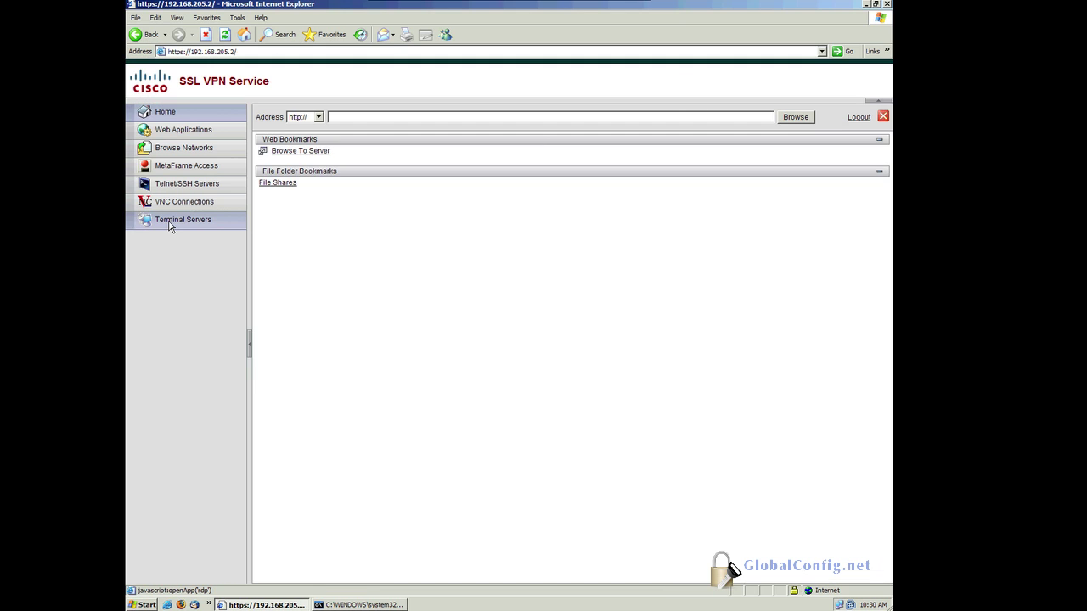
click(275, 186)
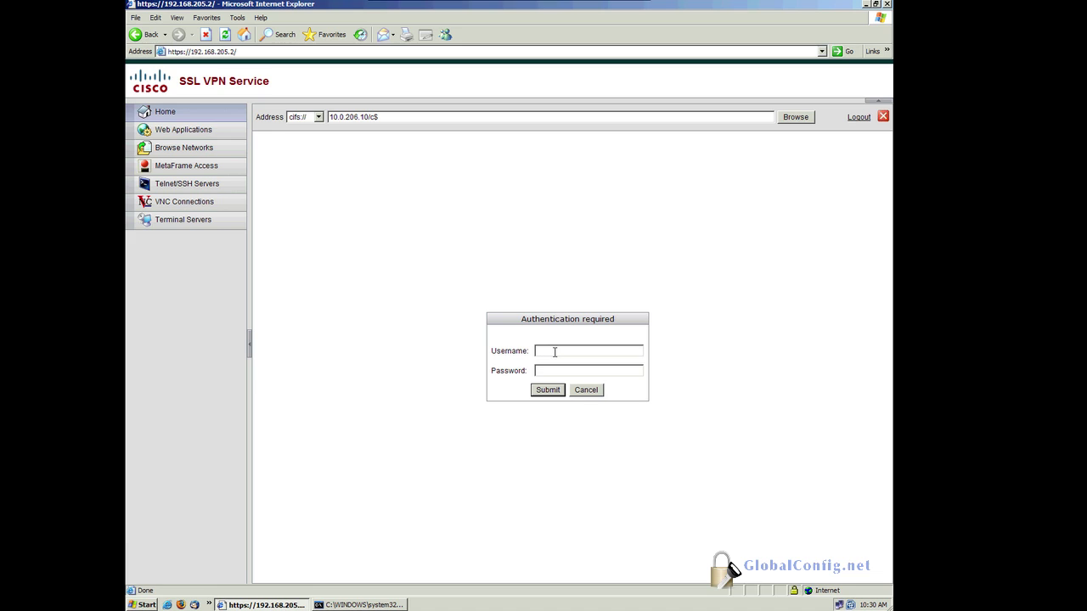
text(admin)
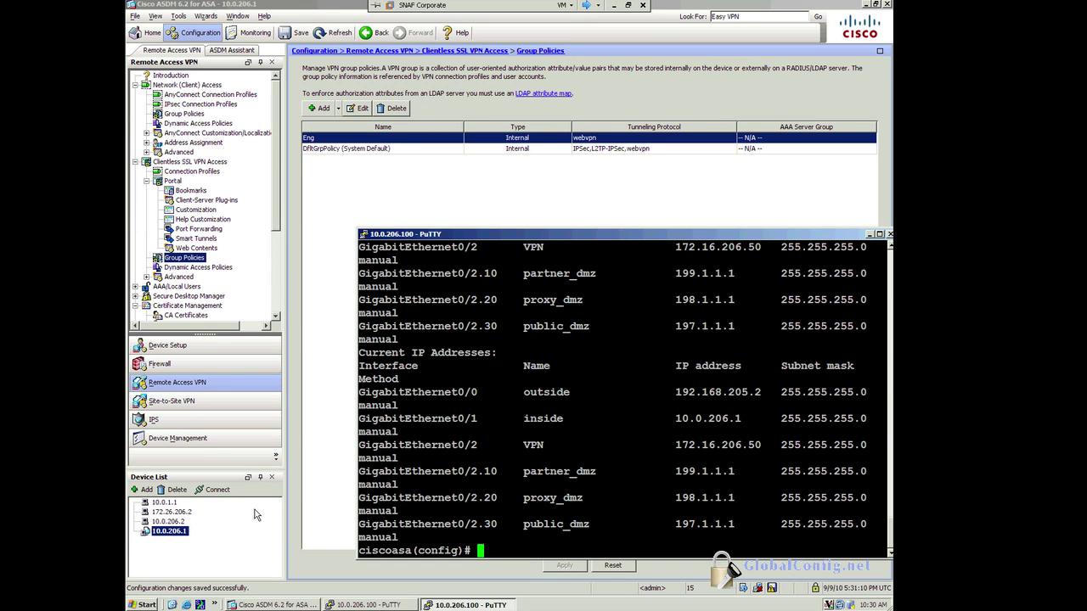
Step: Browse the Start menu's Administrative Tools and Control Panel submenus, then show the desktop
click(148, 605)
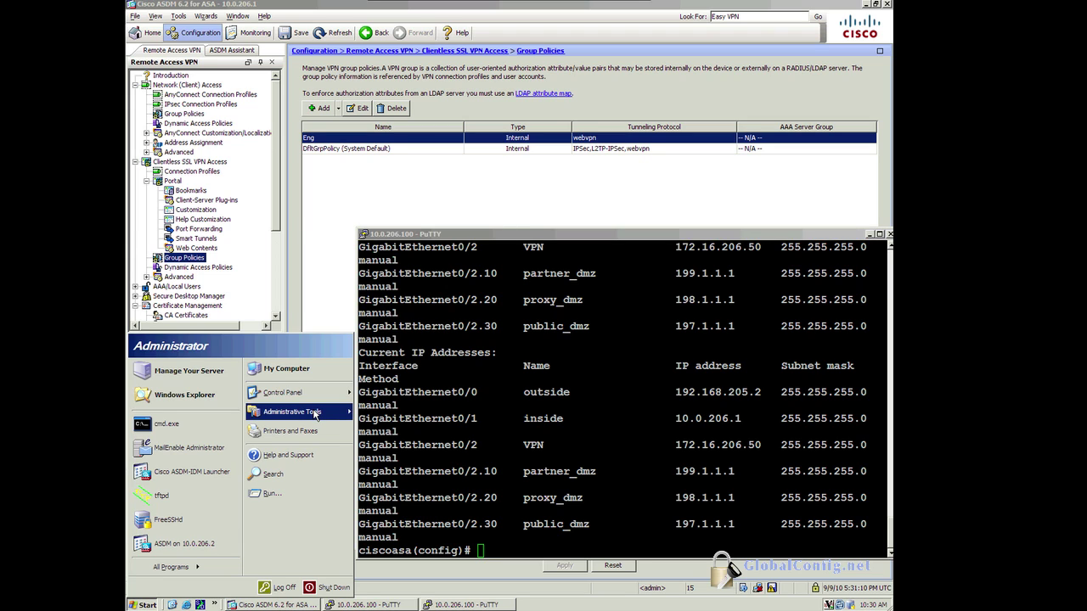
mouse_move(316, 414)
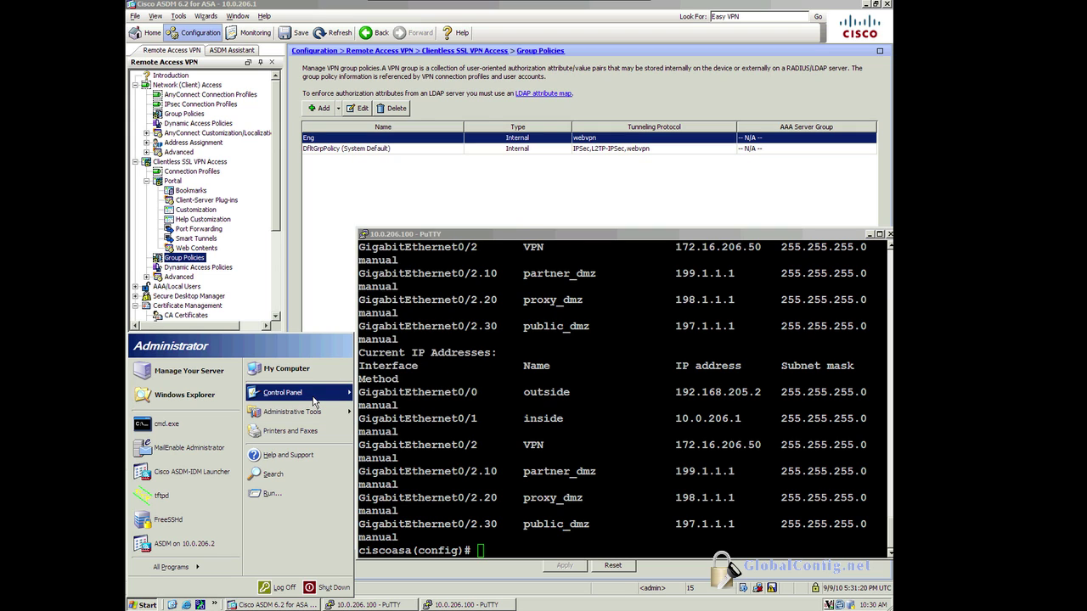
mouse_move(315, 402)
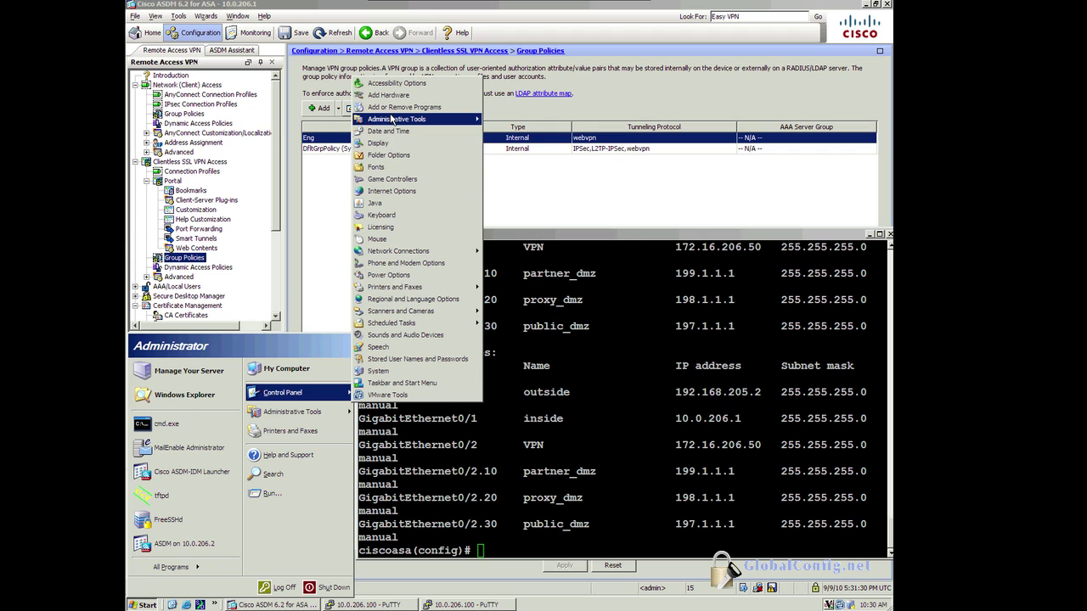
mouse_move(394, 119)
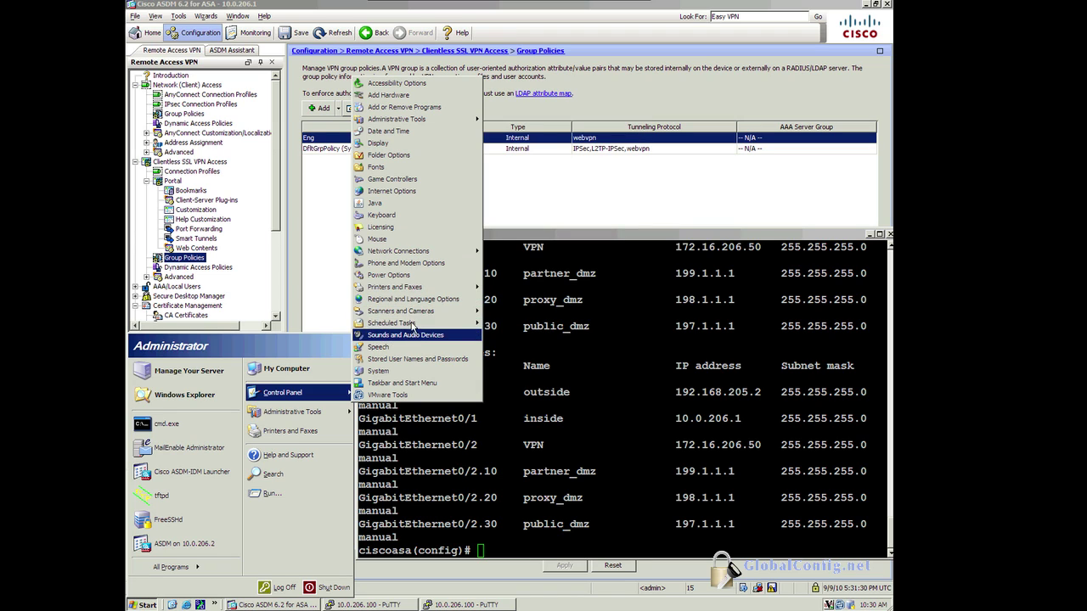
mouse_move(413, 313)
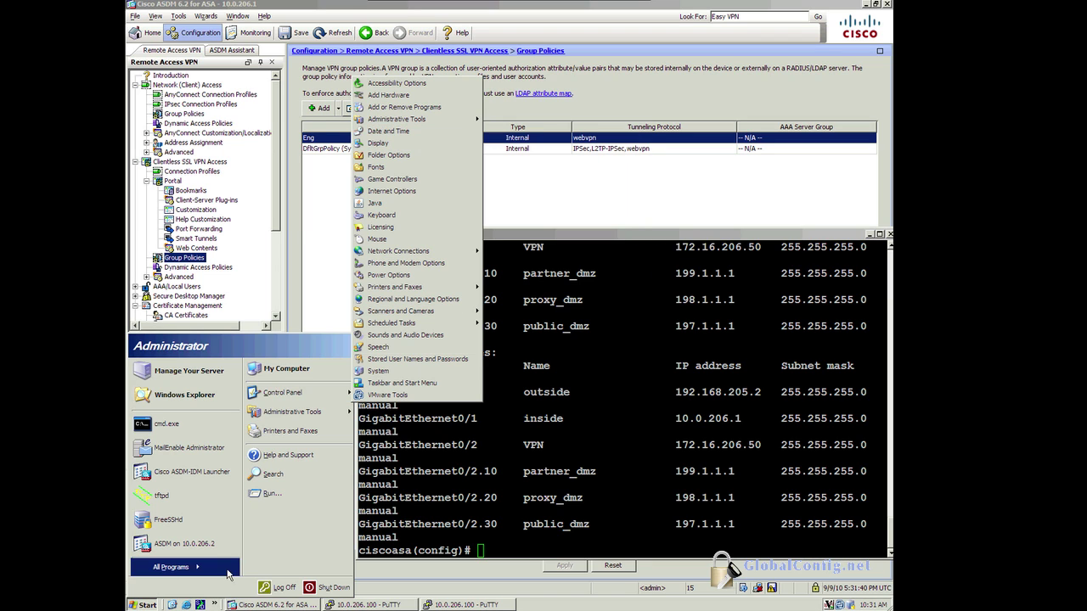
click(172, 605)
Step: Open Computer Management from My Computer on the desktop
click(171, 605)
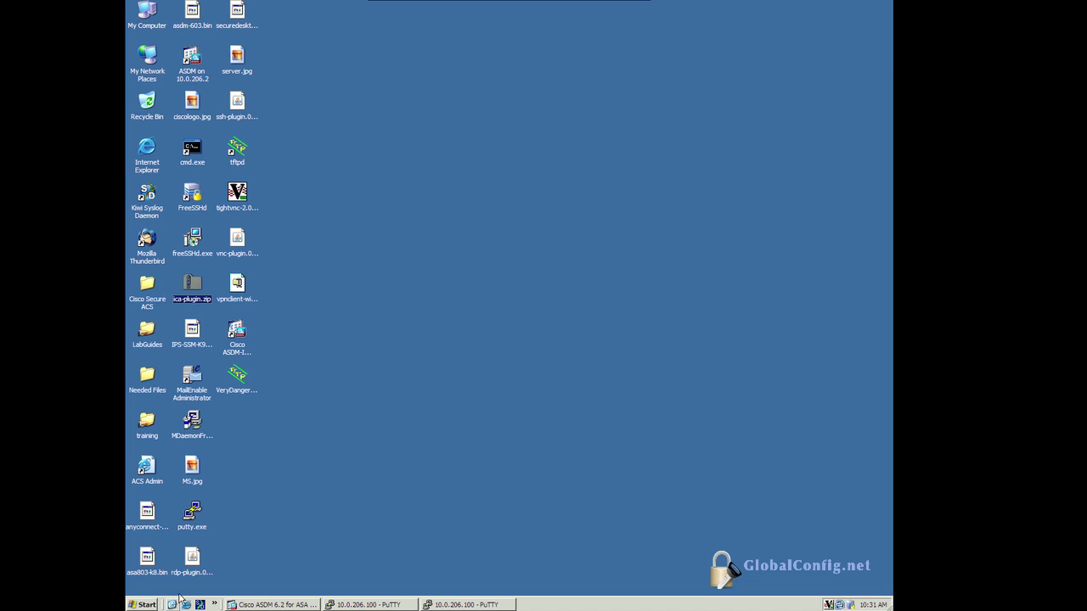
right_click(143, 13)
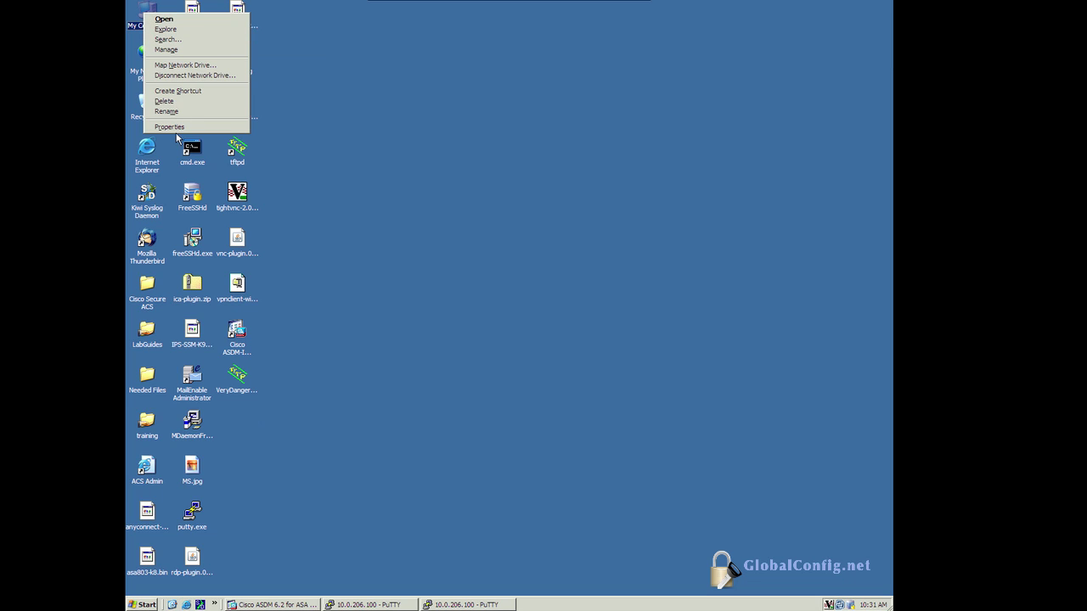
click(167, 49)
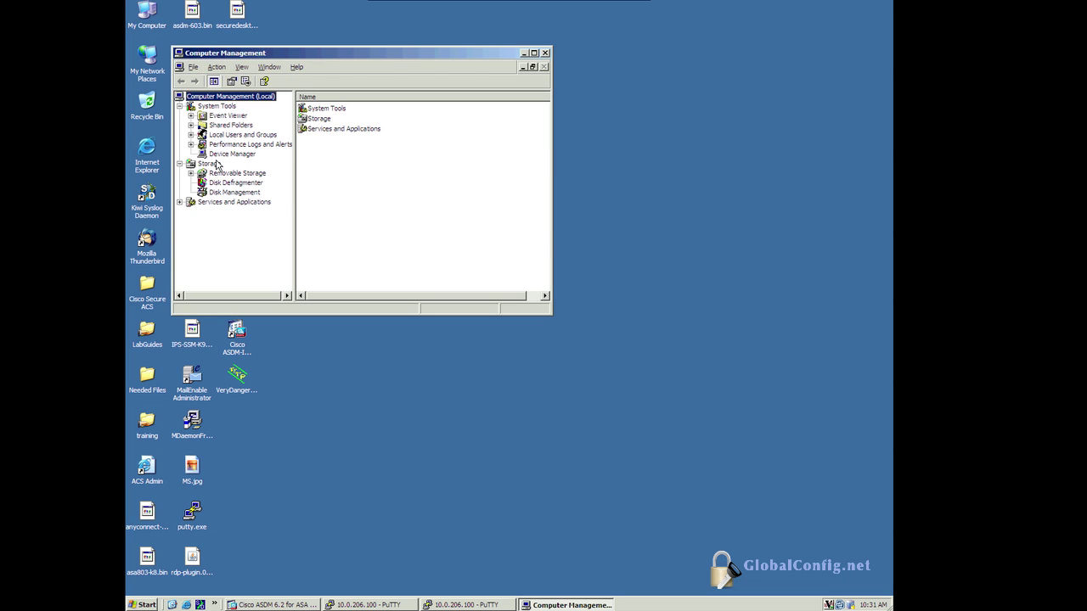
Step: Open the local user account's Properties under Local Users and Groups > Users
click(224, 137)
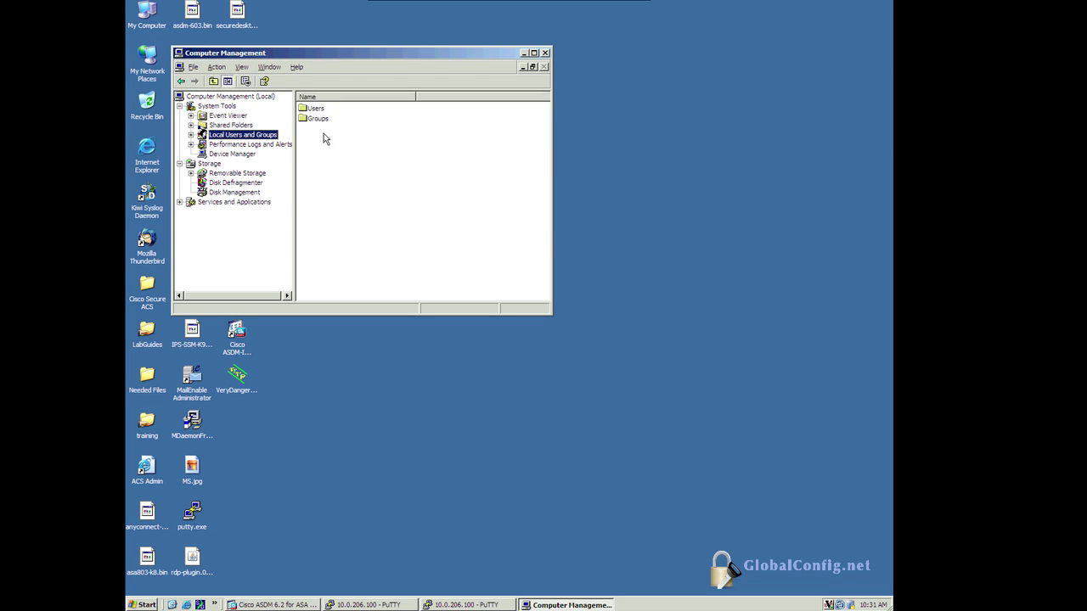
click(316, 111)
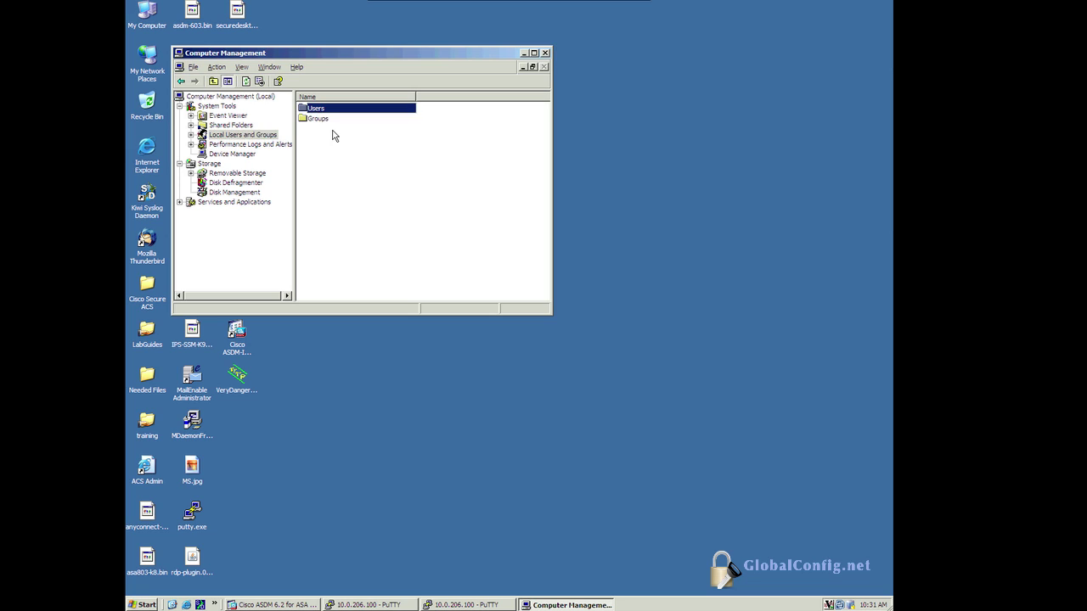
double_click(312, 110)
click(318, 120)
double_click(319, 121)
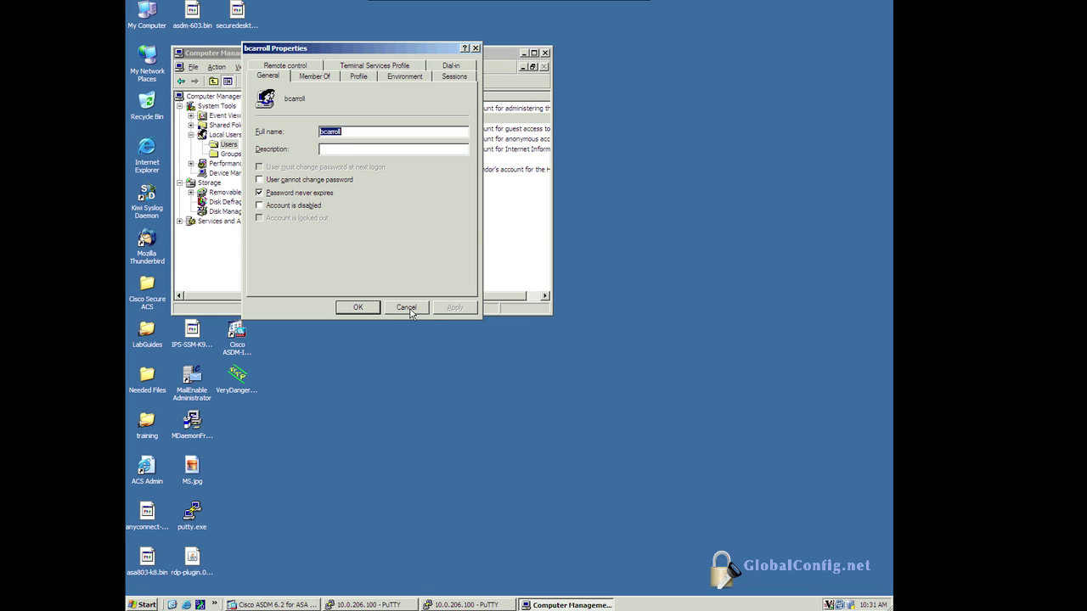
click(557, 2)
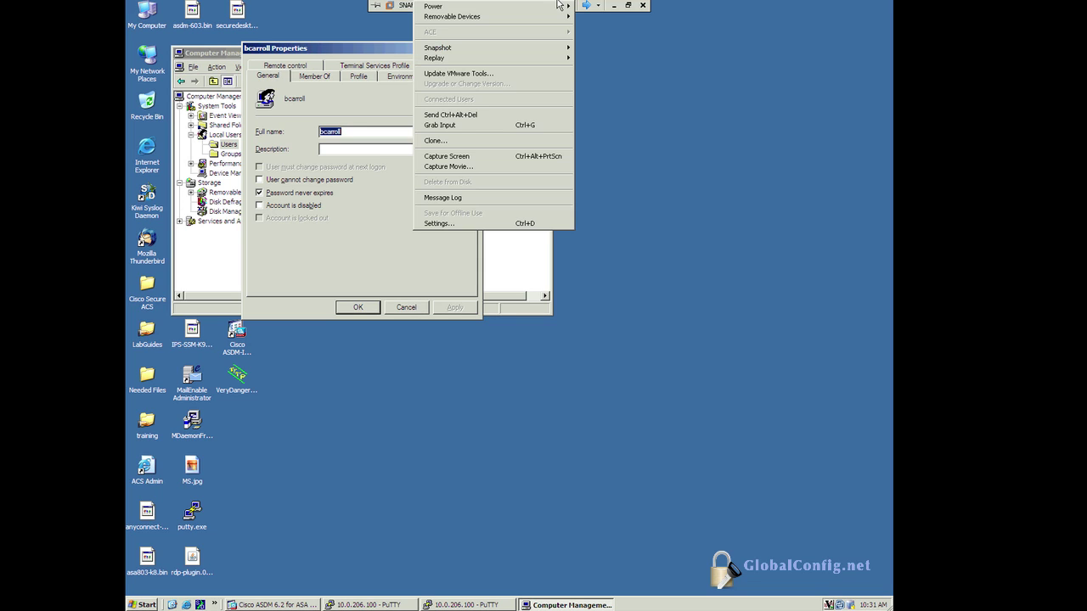
key(Escape)
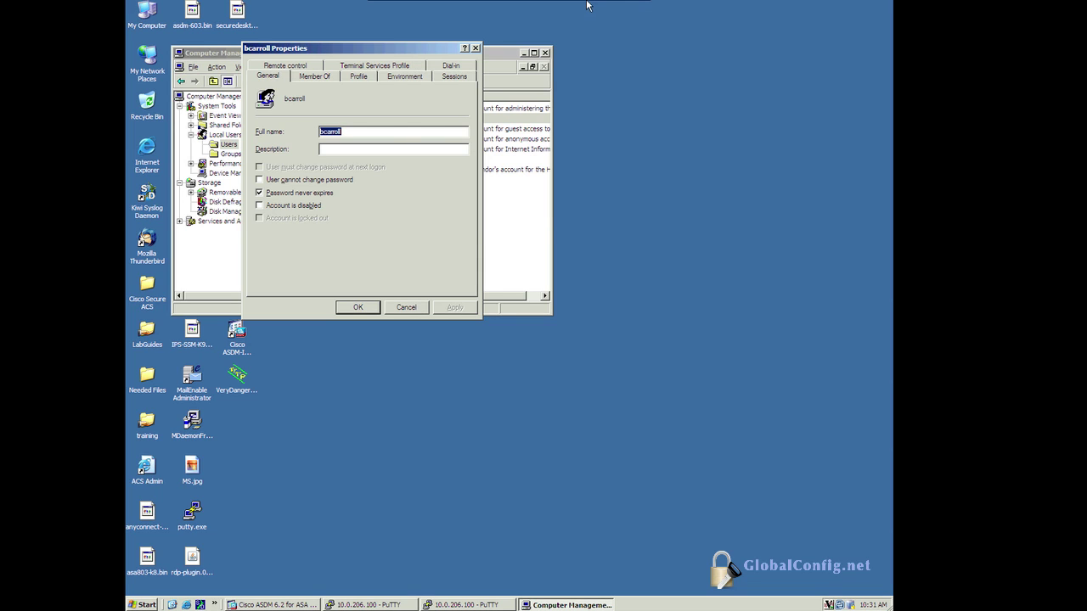
Step: Sign in to the C$ share with the local account's username, view its files, then log out
click(586, 5)
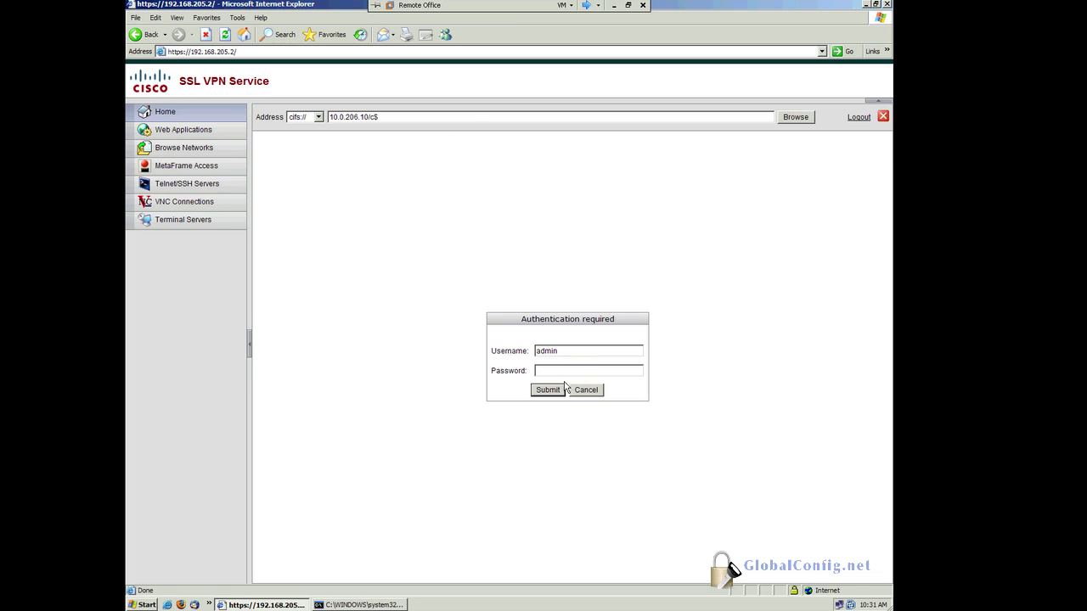
drag(562, 350, 520, 349)
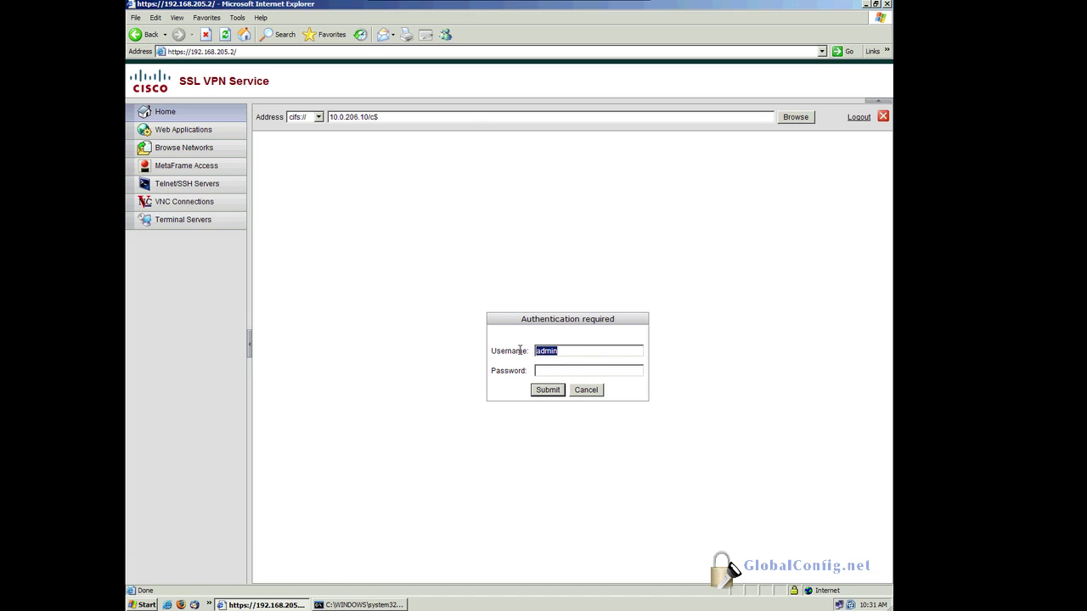
click(558, 391)
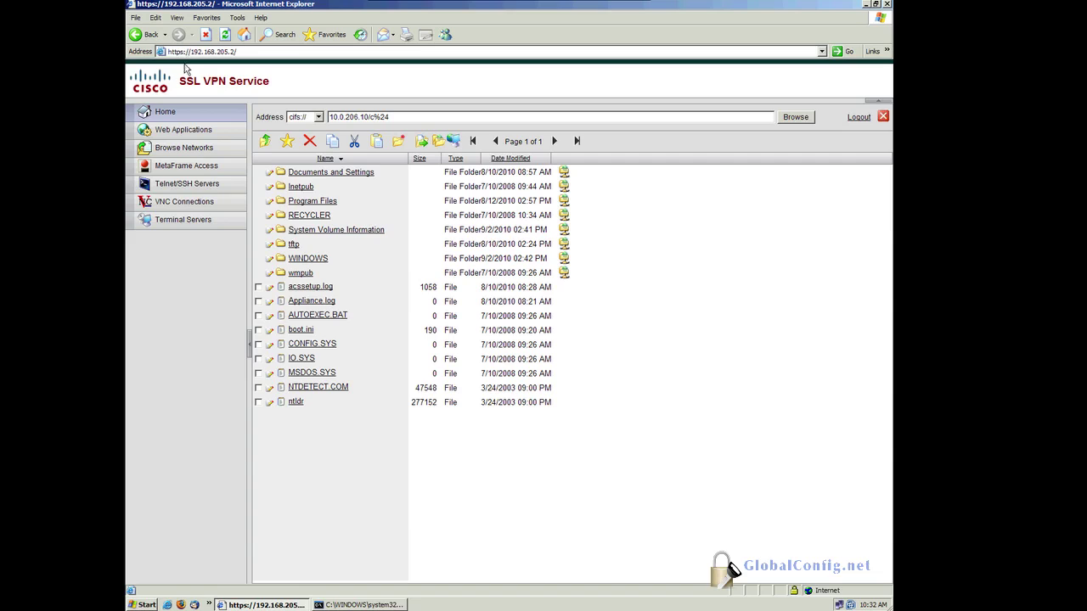
click(858, 119)
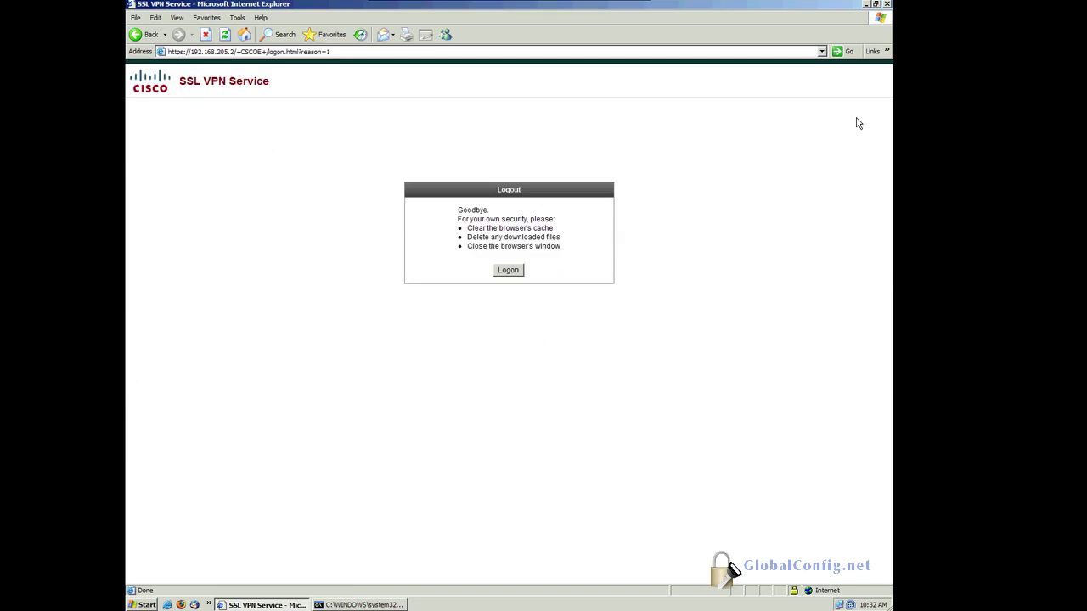